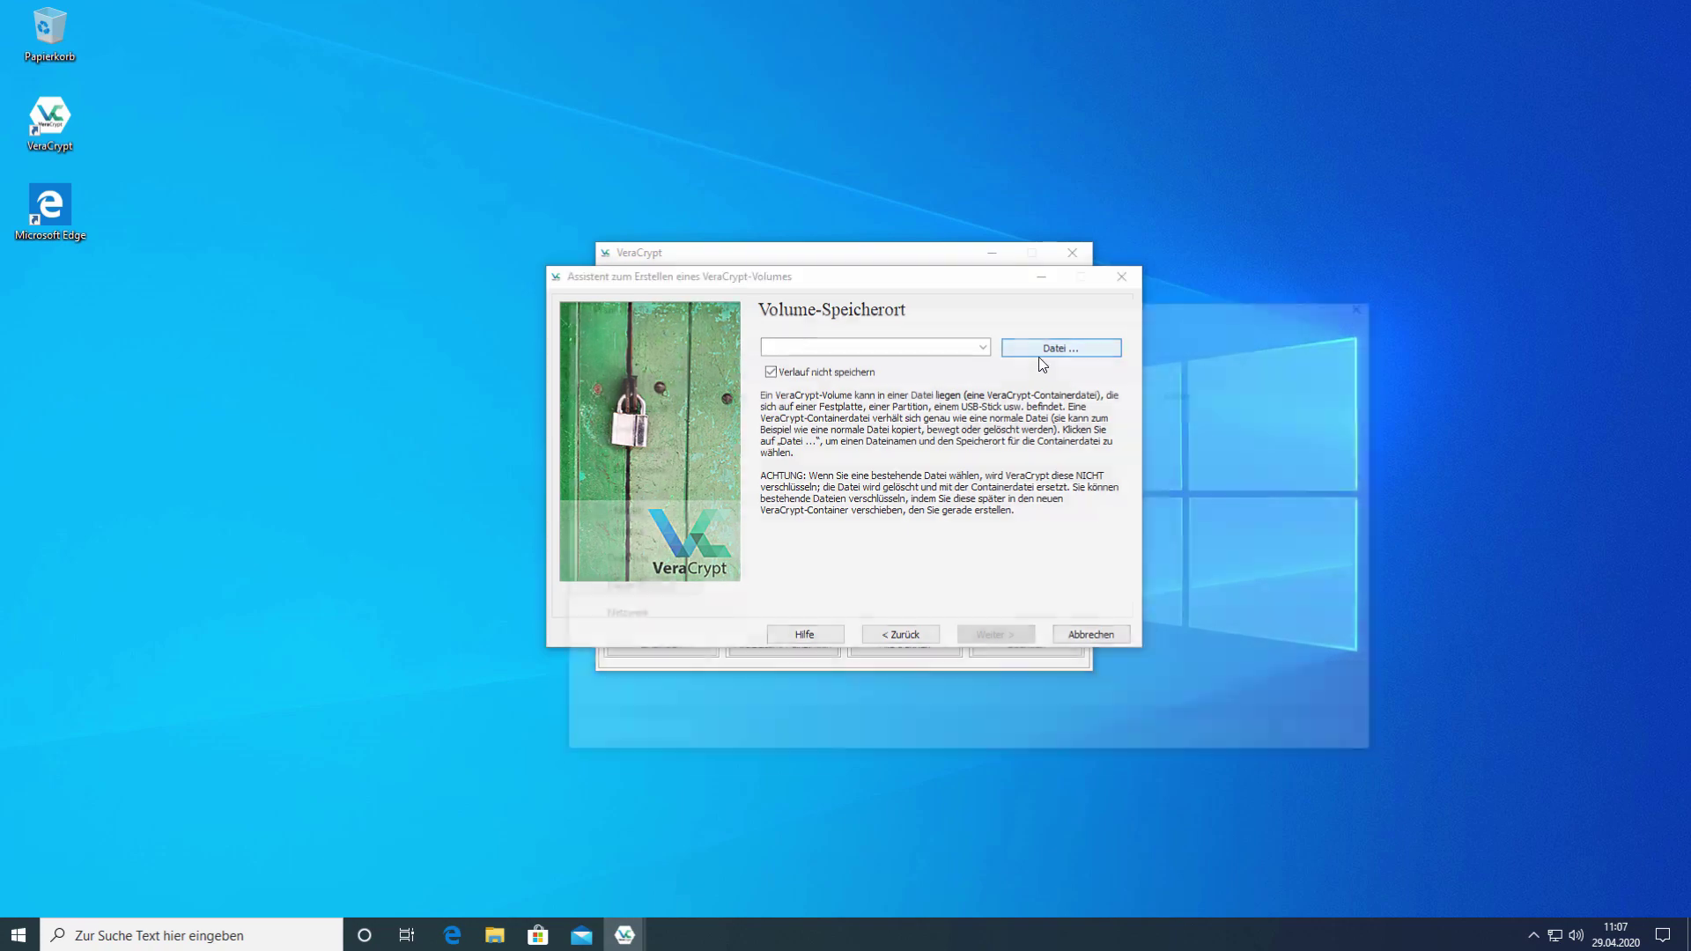
# On the Volume-Speicherort page, open the file dialog for naming the container.
pyautogui.click(614, 588)
# Name the container file Tresor on drive Crypt1 (E:).
pyautogui.doubleClick(837, 605)
pyautogui.click(882, 678)
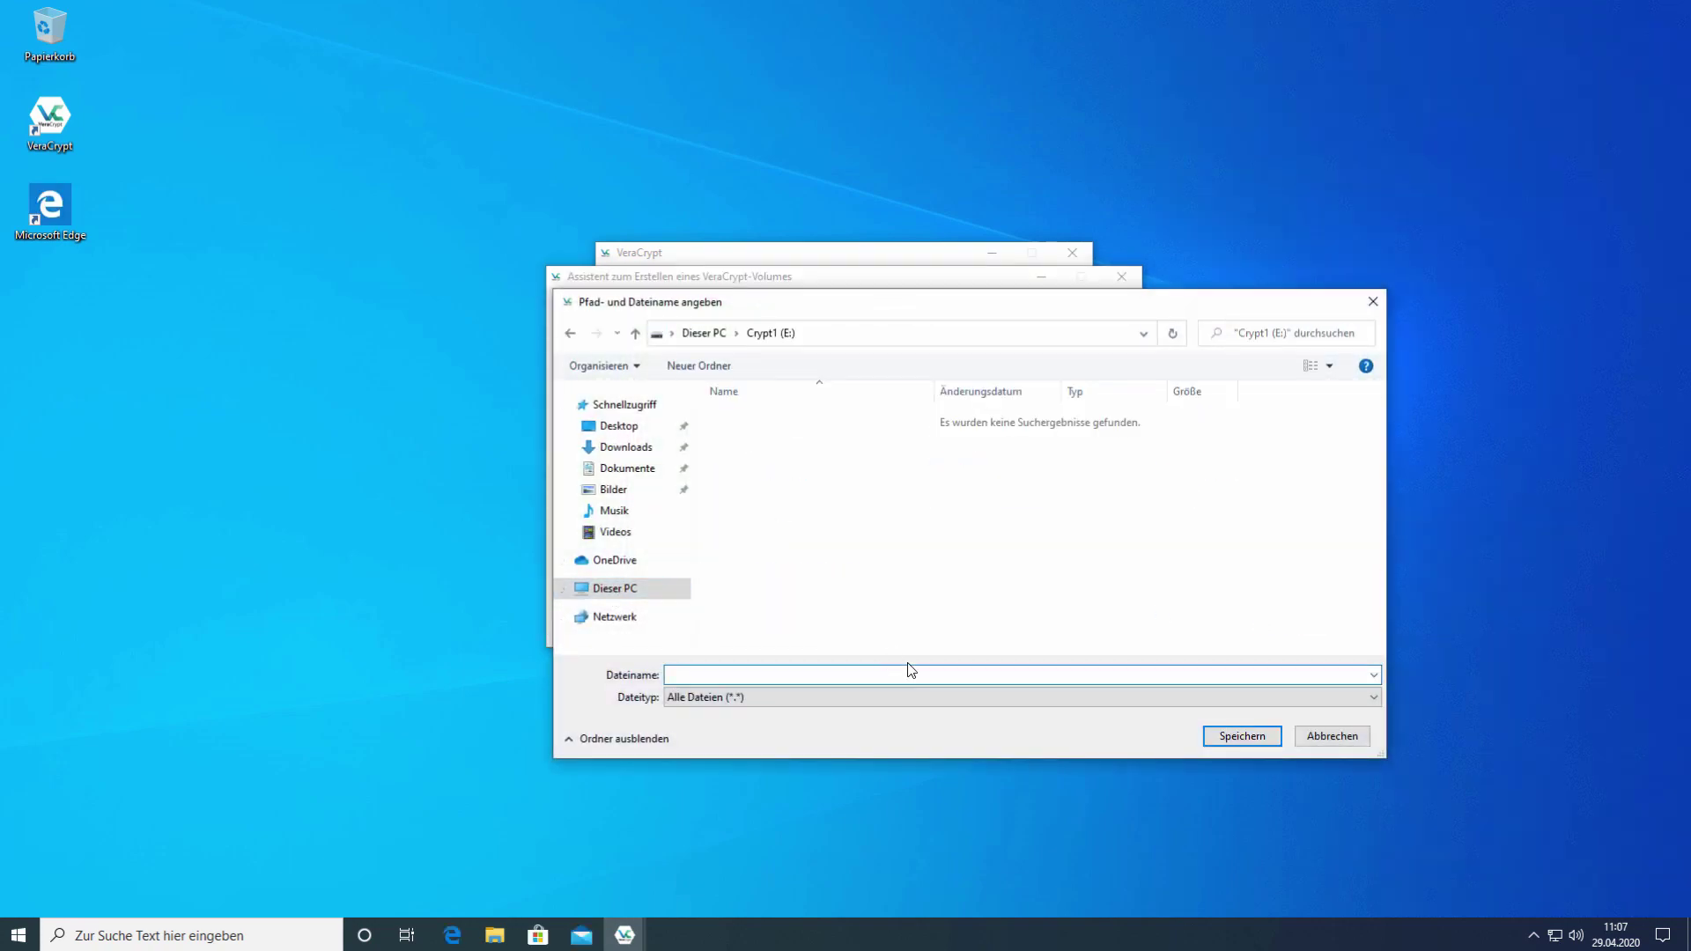
pyautogui.write('Tresor')
pyautogui.press('Return')
# Keep the default encryption settings and set the container size to 10 MB.
pyautogui.click(975, 628)
pyautogui.click(974, 630)
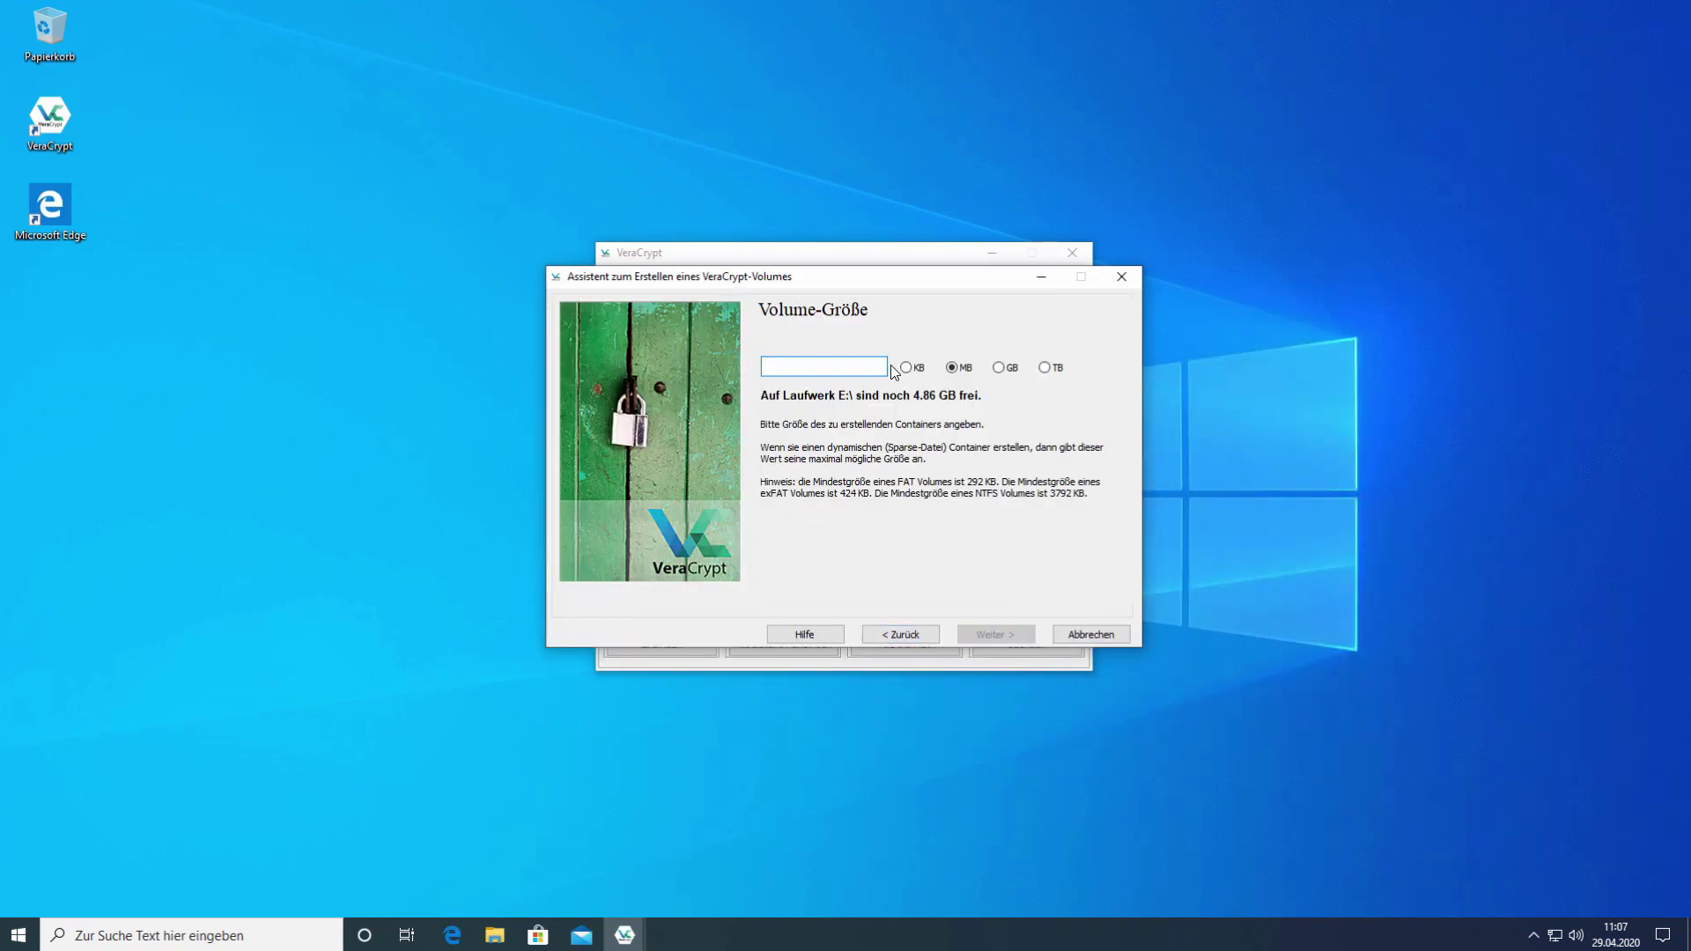
pyautogui.write('10')
pyautogui.click(996, 635)
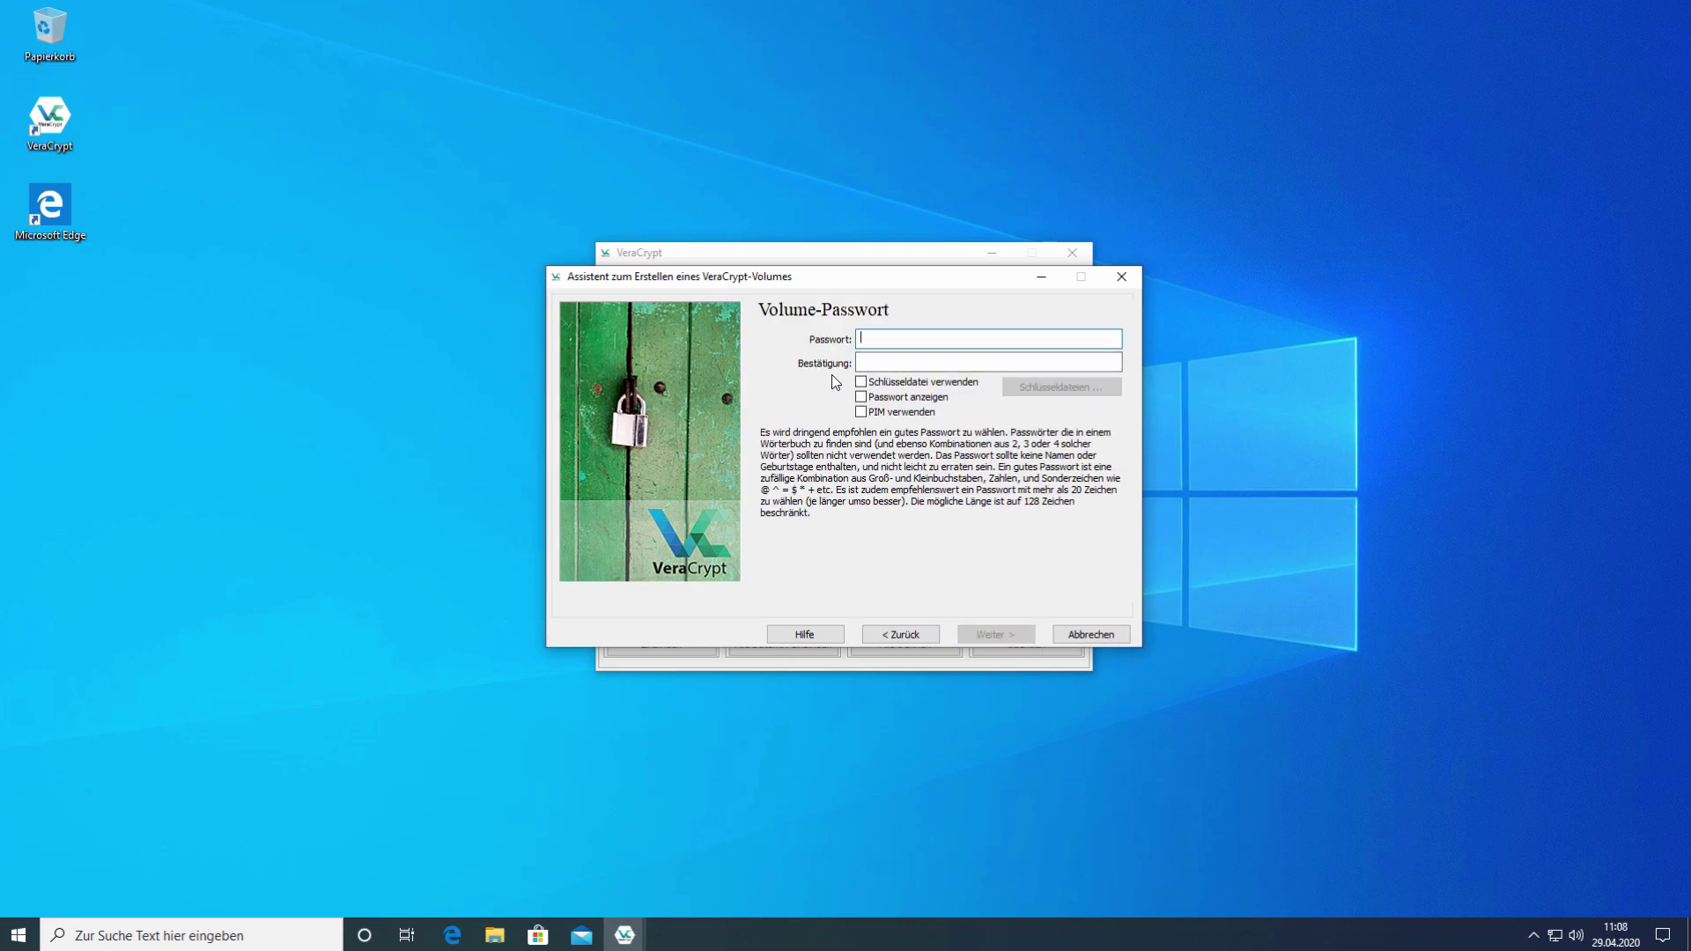
# Enter and confirm the volume password, showing it as plain text.
pyautogui.write('••••••••')
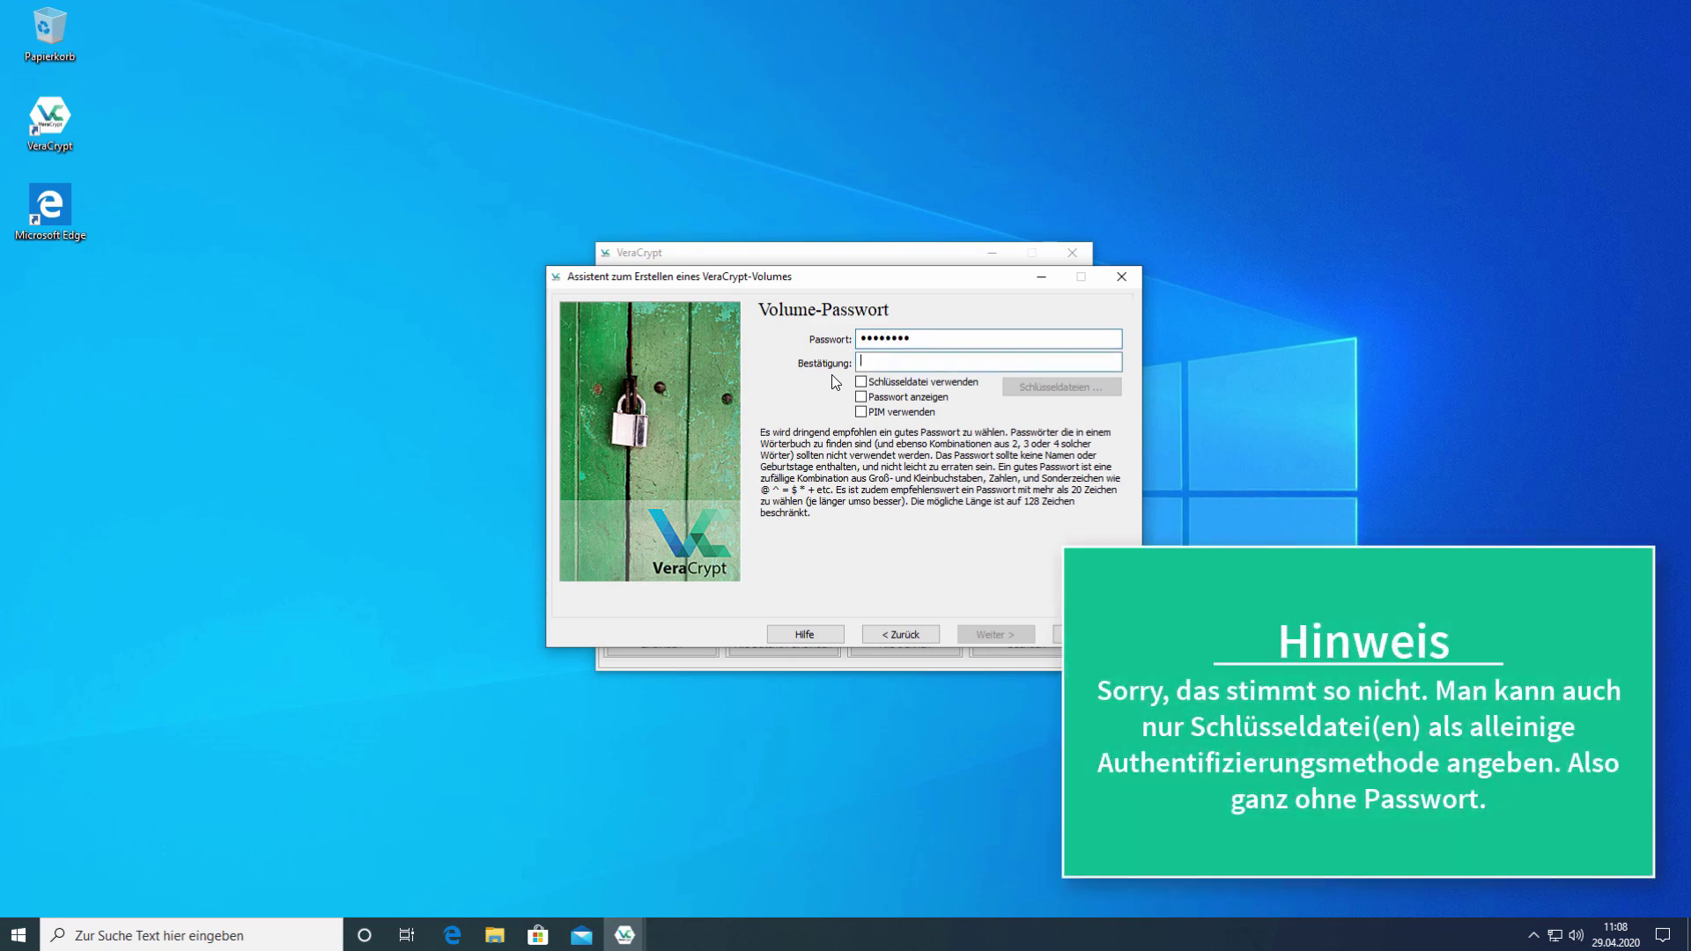
pyautogui.write('••••••••')
pyautogui.press('Tab')
pyautogui.press('Tab')
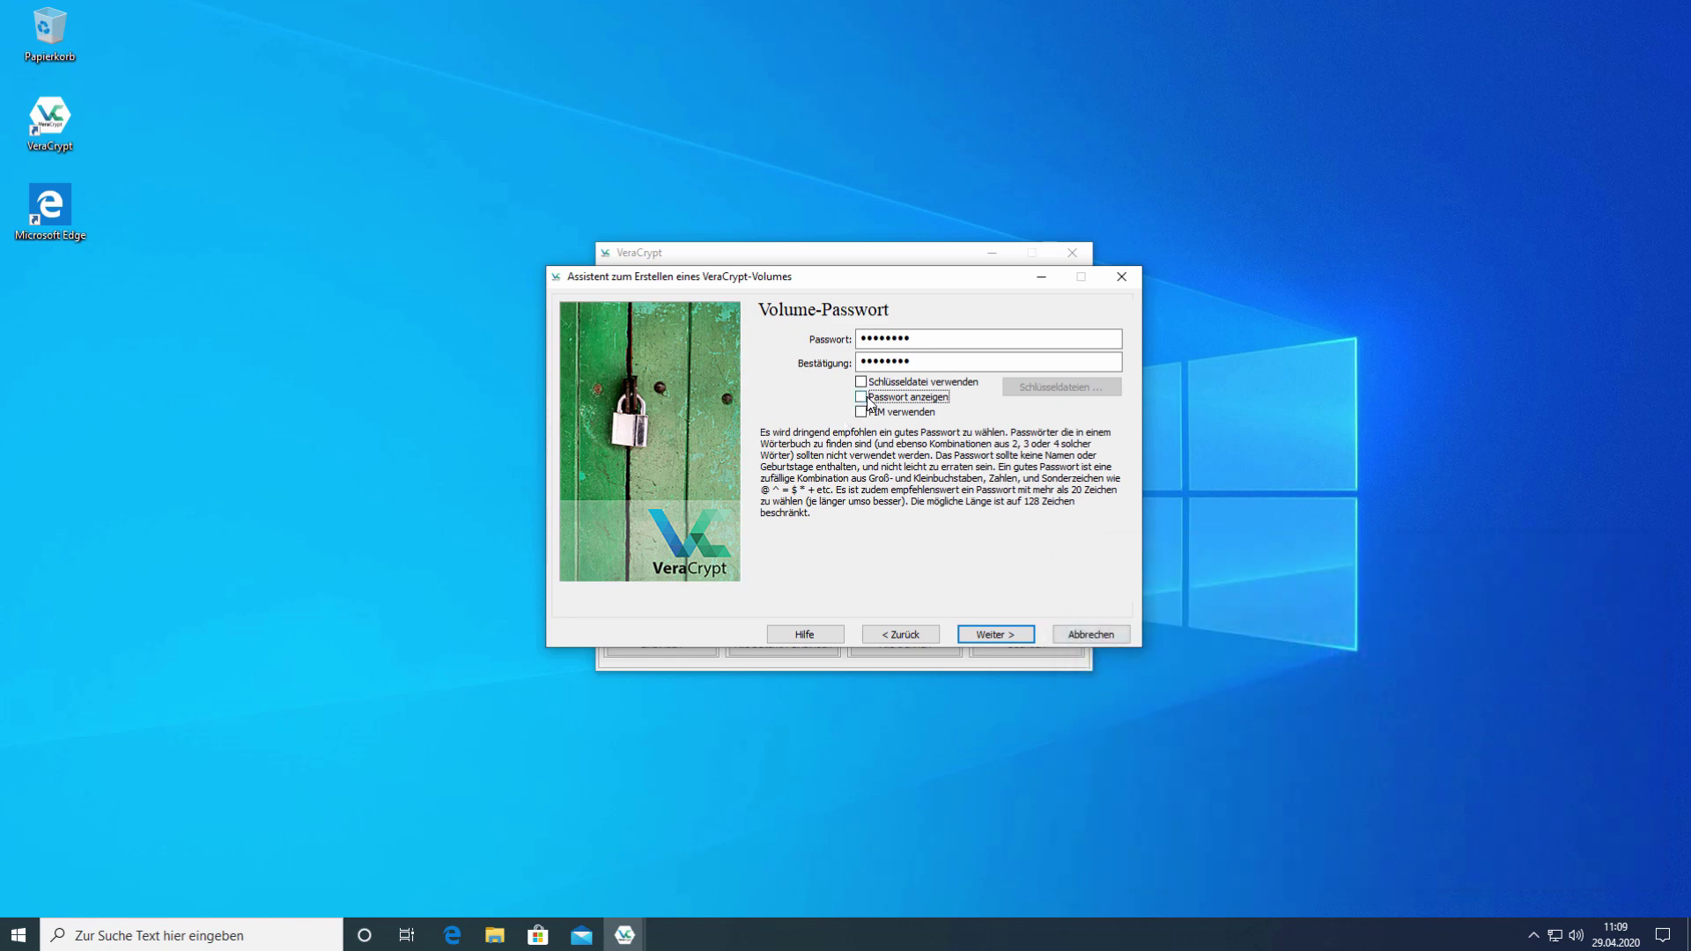
pyautogui.click(862, 397)
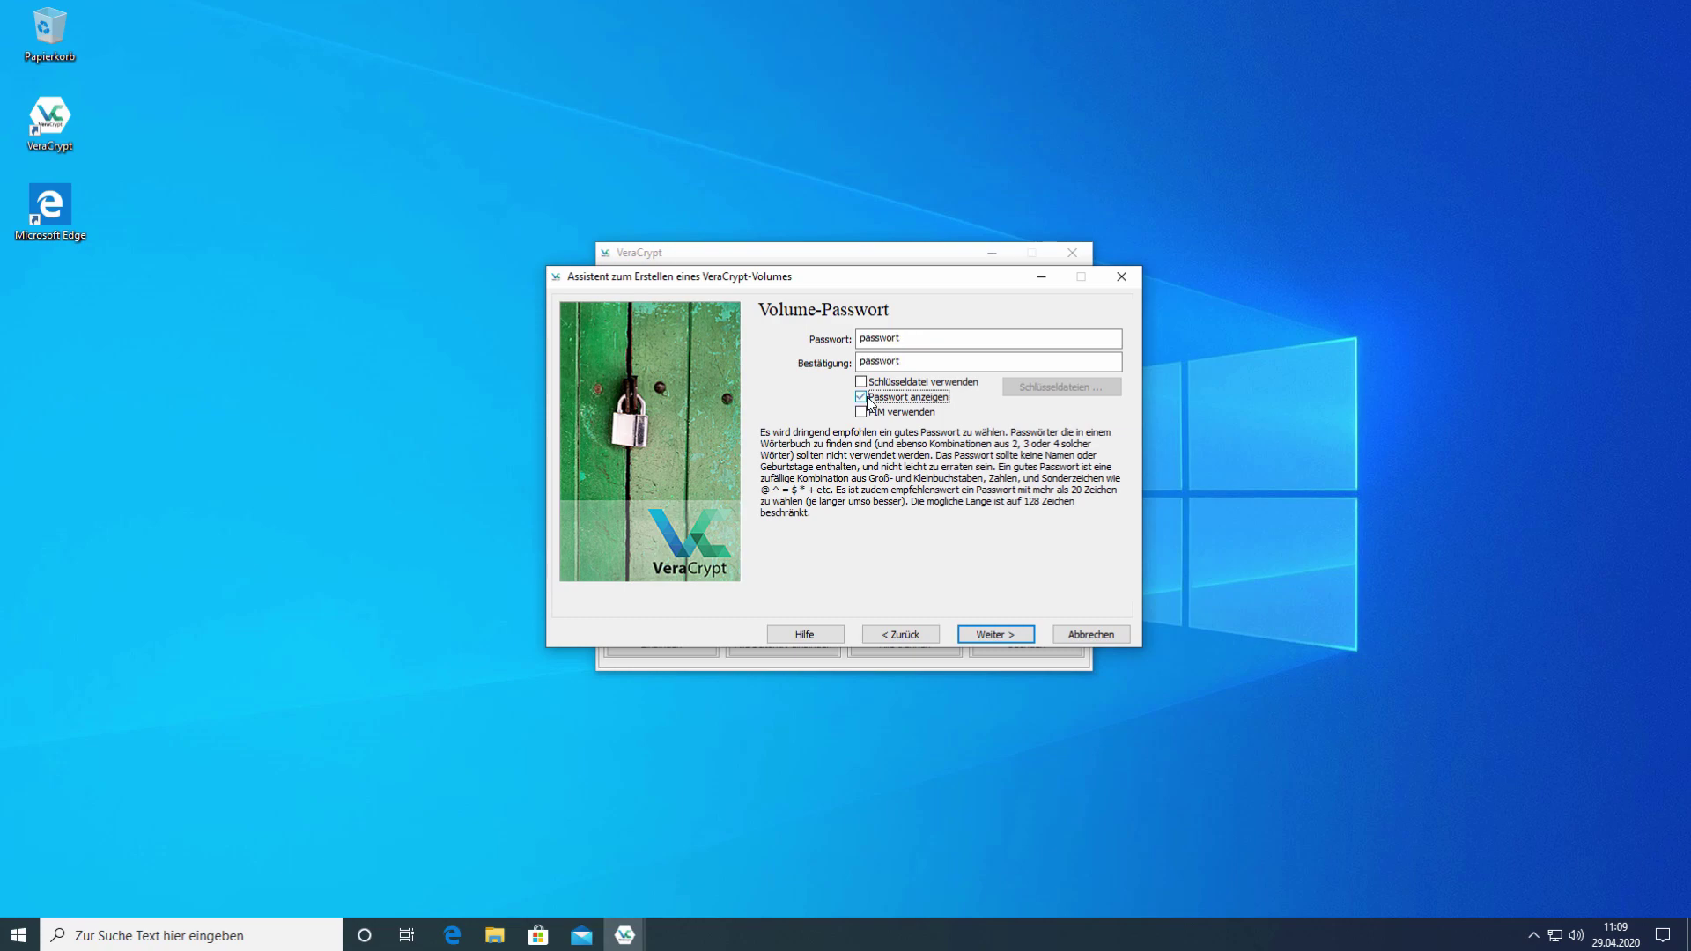
pyautogui.click(905, 362)
# Enable 'Schlüsseldatei verwenden' and open the empty Schlüsseldateien list.
pyautogui.click(863, 385)
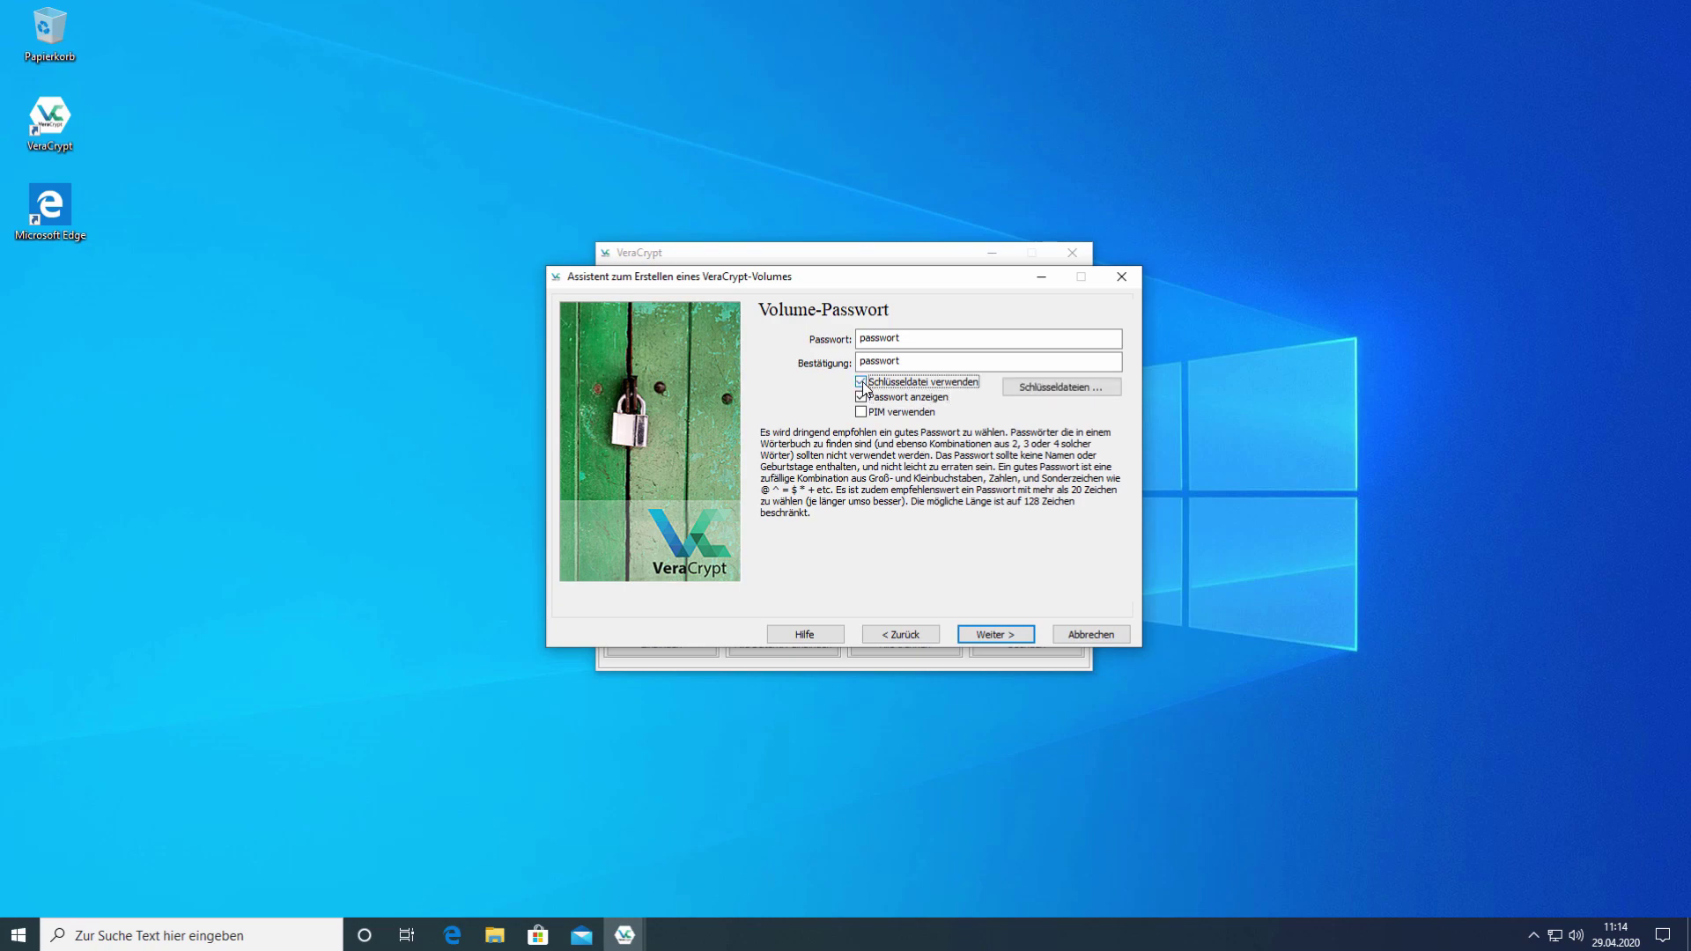
pyautogui.click(1097, 393)
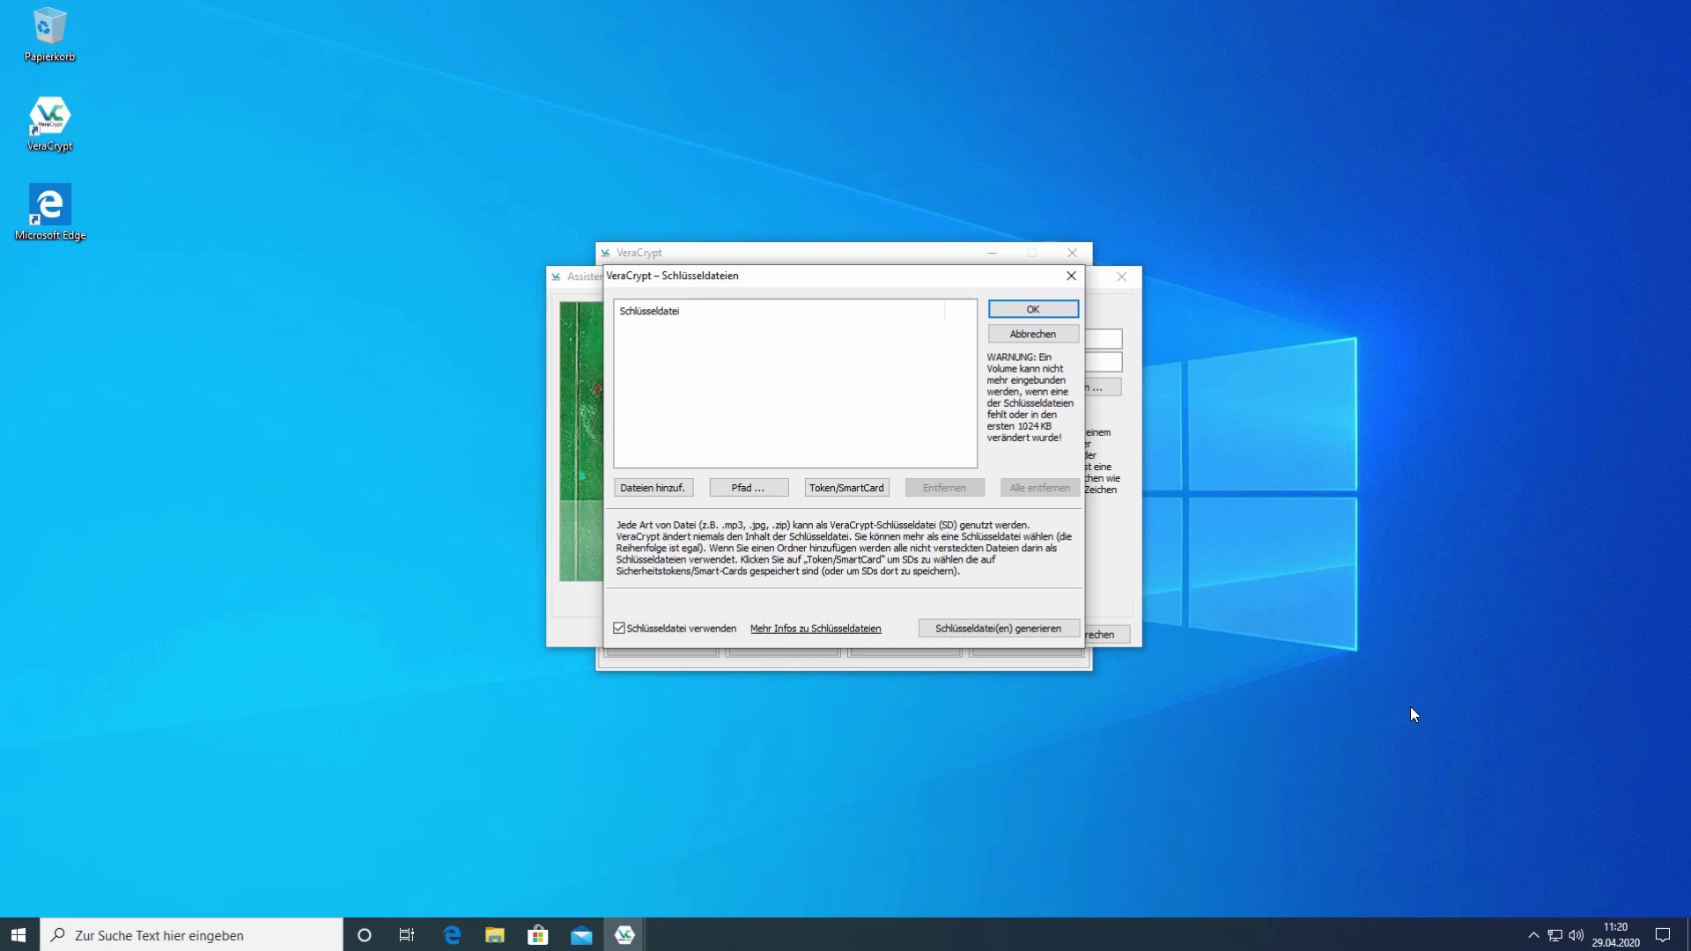
# Add totalunauffälligeBilddatei.jpg from Dieser PC > Bilder as the volume's keyfile.
pyautogui.click(675, 489)
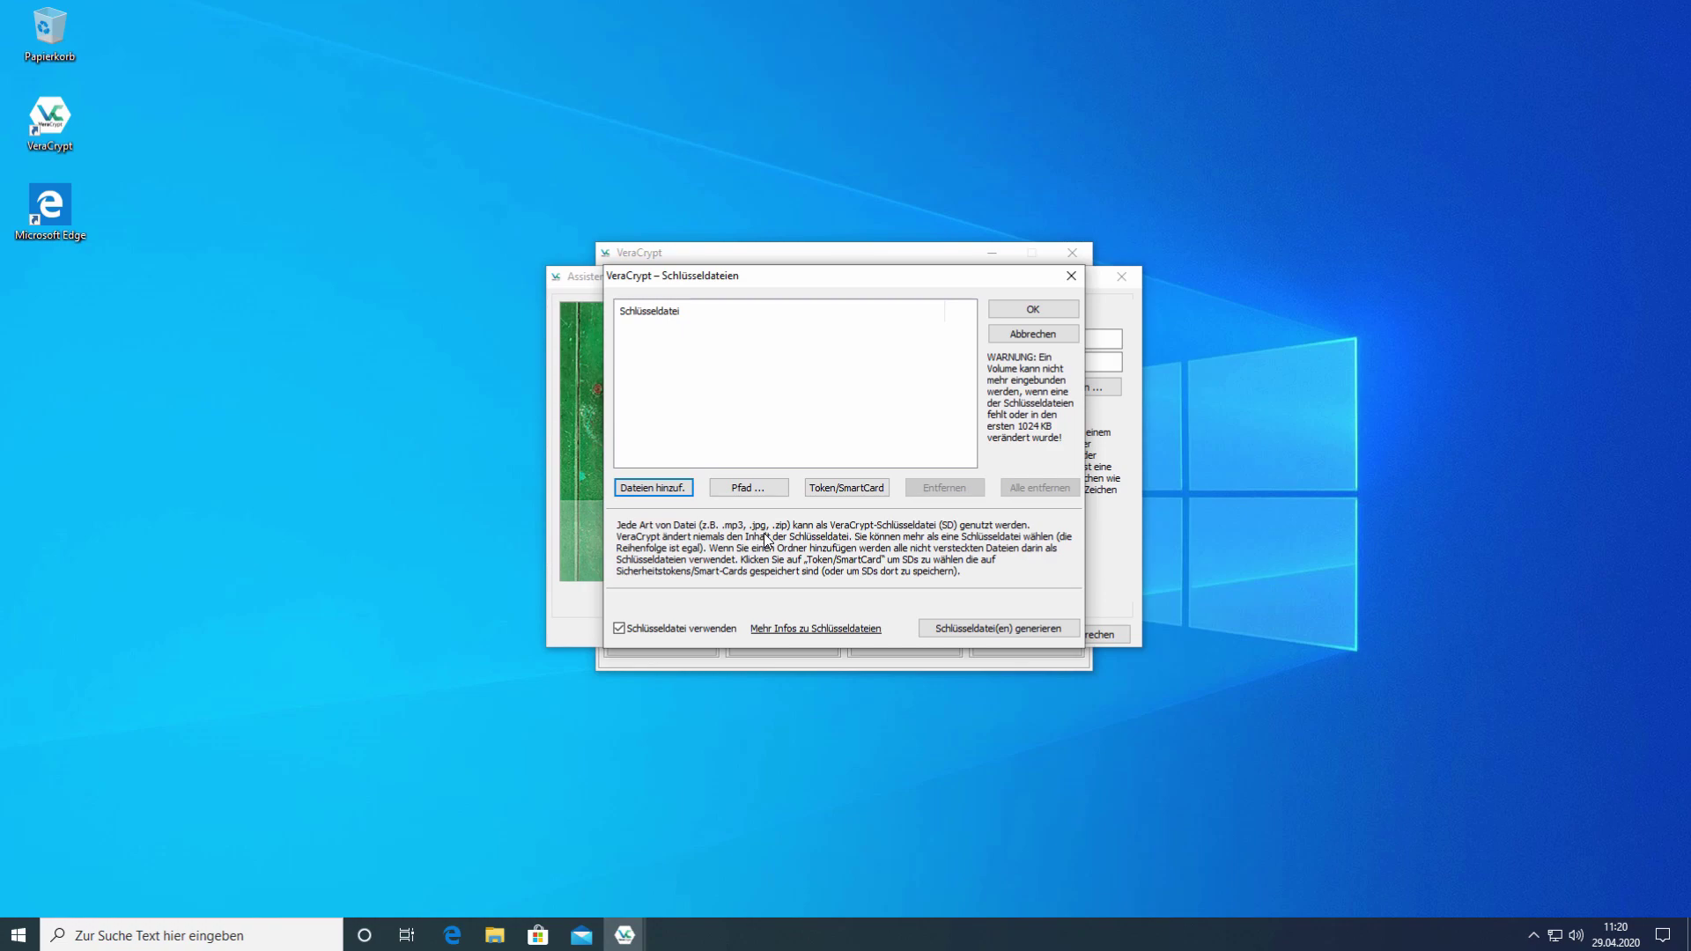
pyautogui.press('Return')
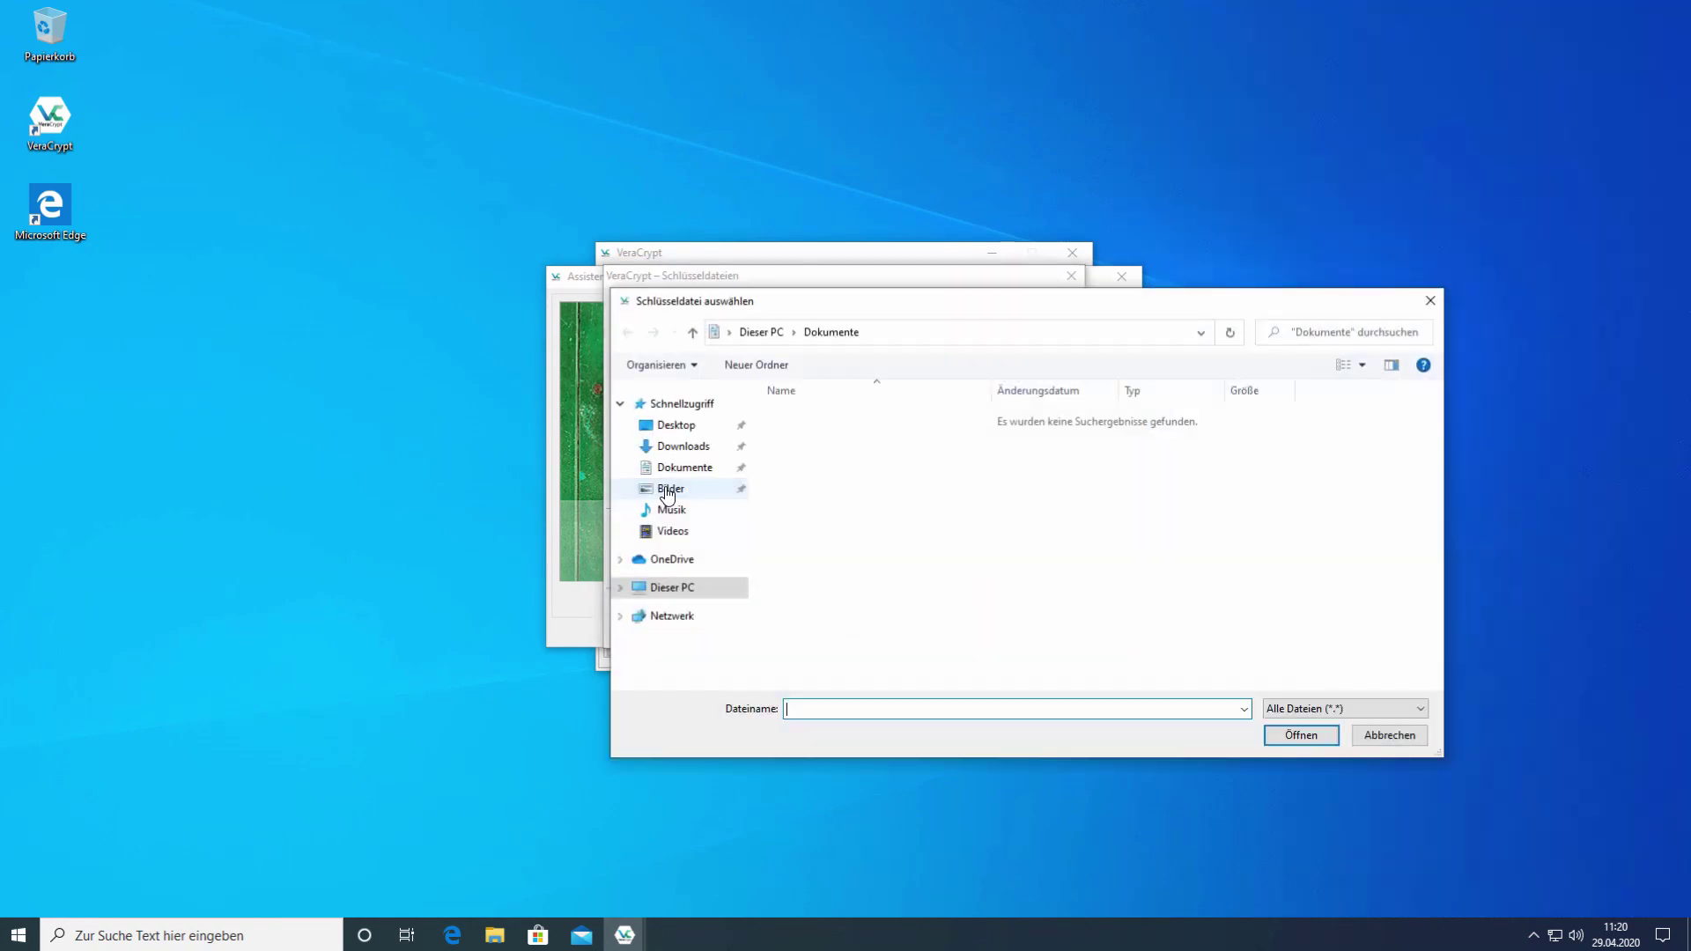
pyautogui.click(674, 592)
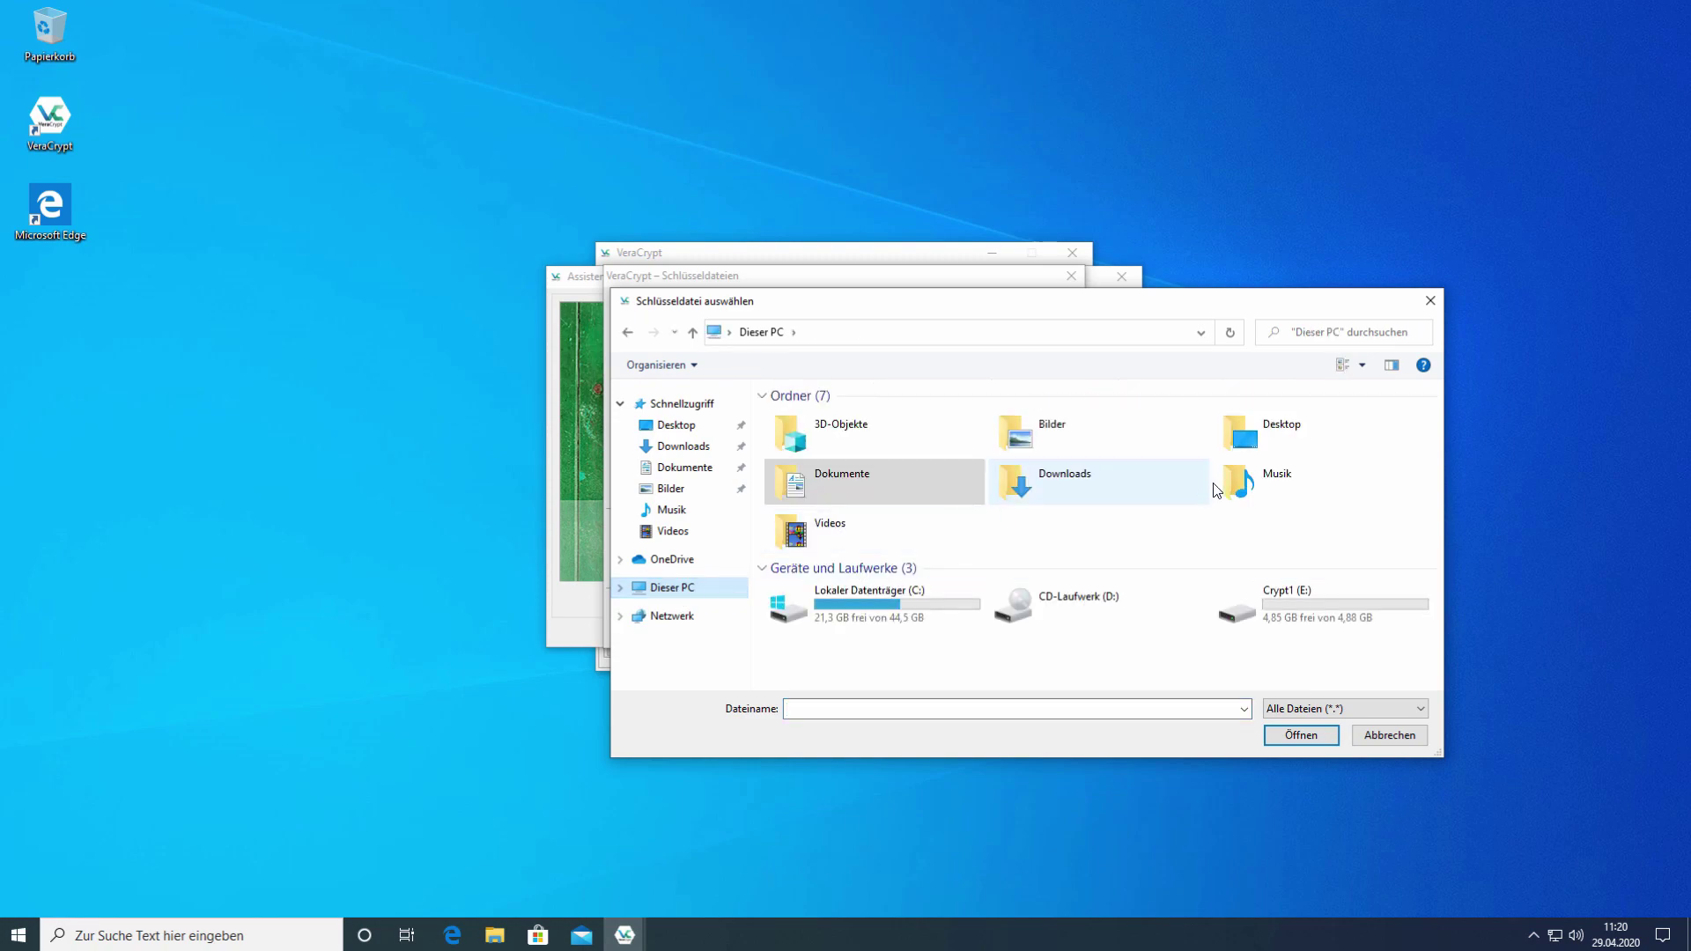
pyautogui.doubleClick(1052, 441)
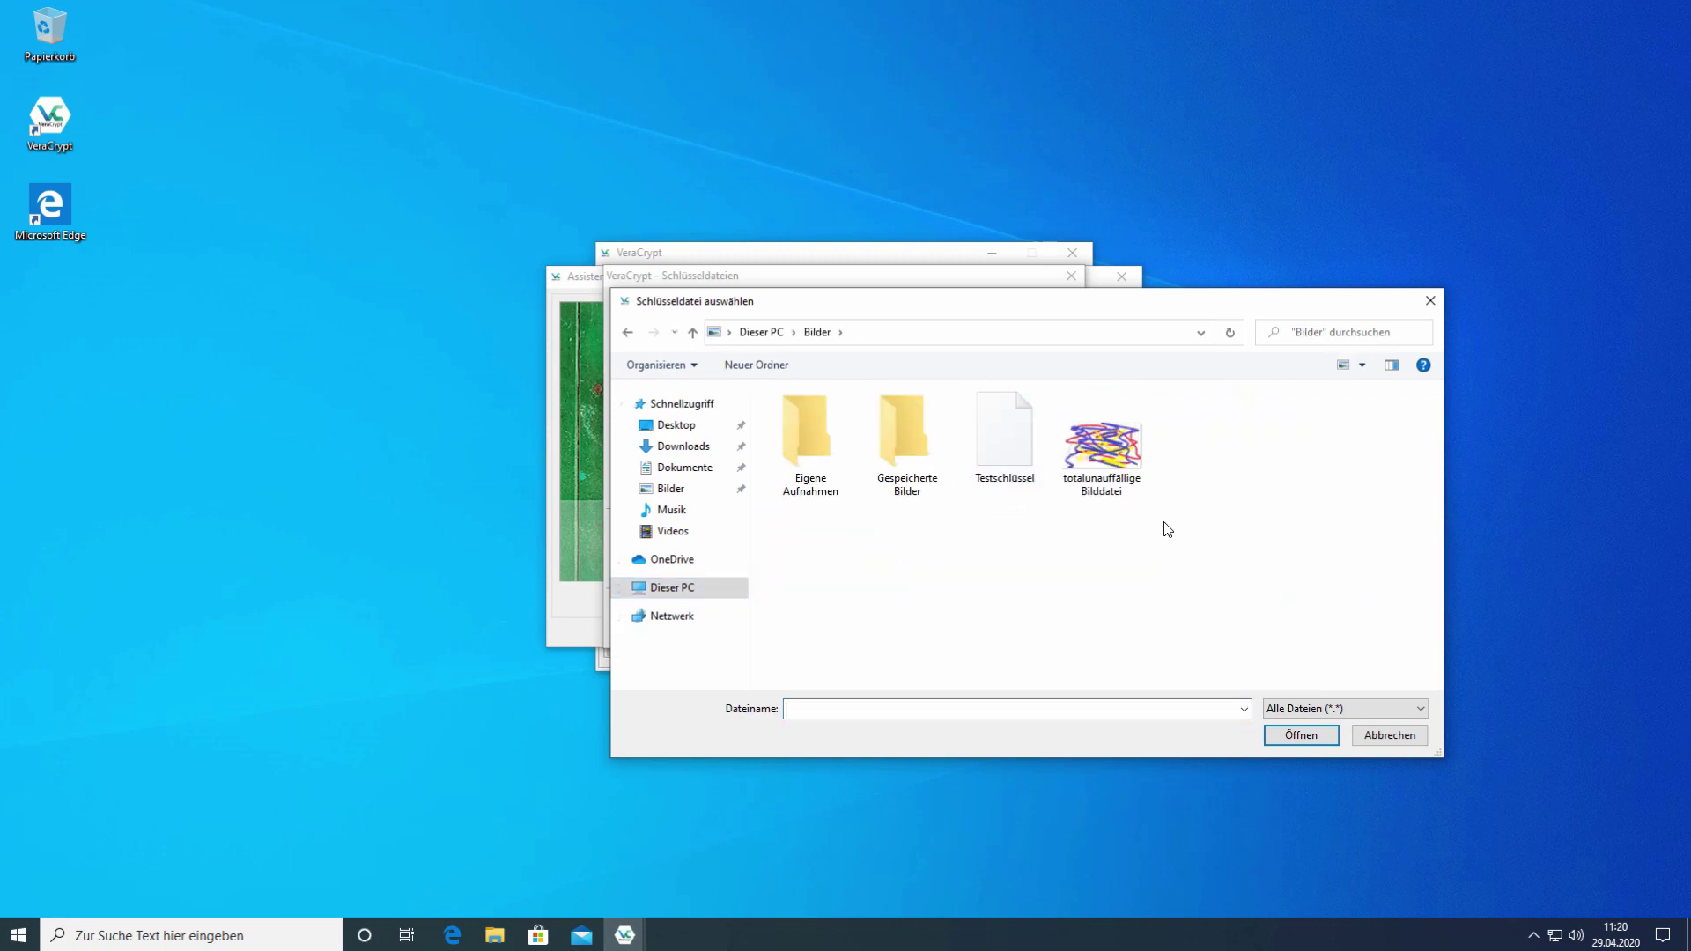
pyautogui.click(1101, 444)
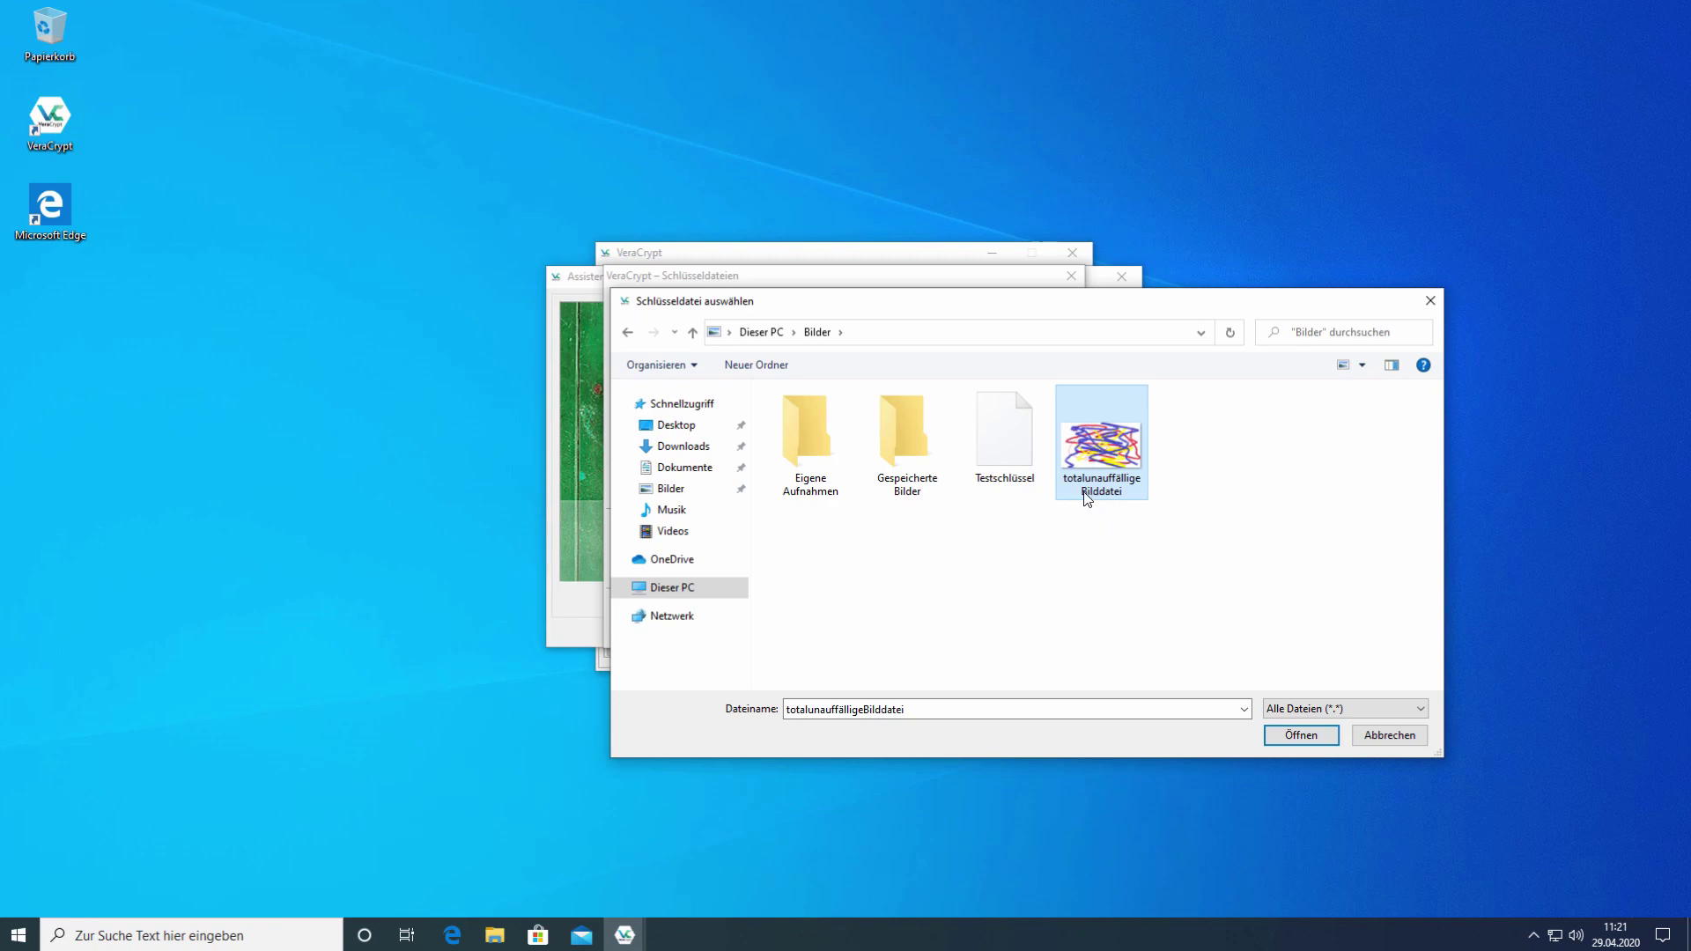
pyautogui.moveTo(1088, 497)
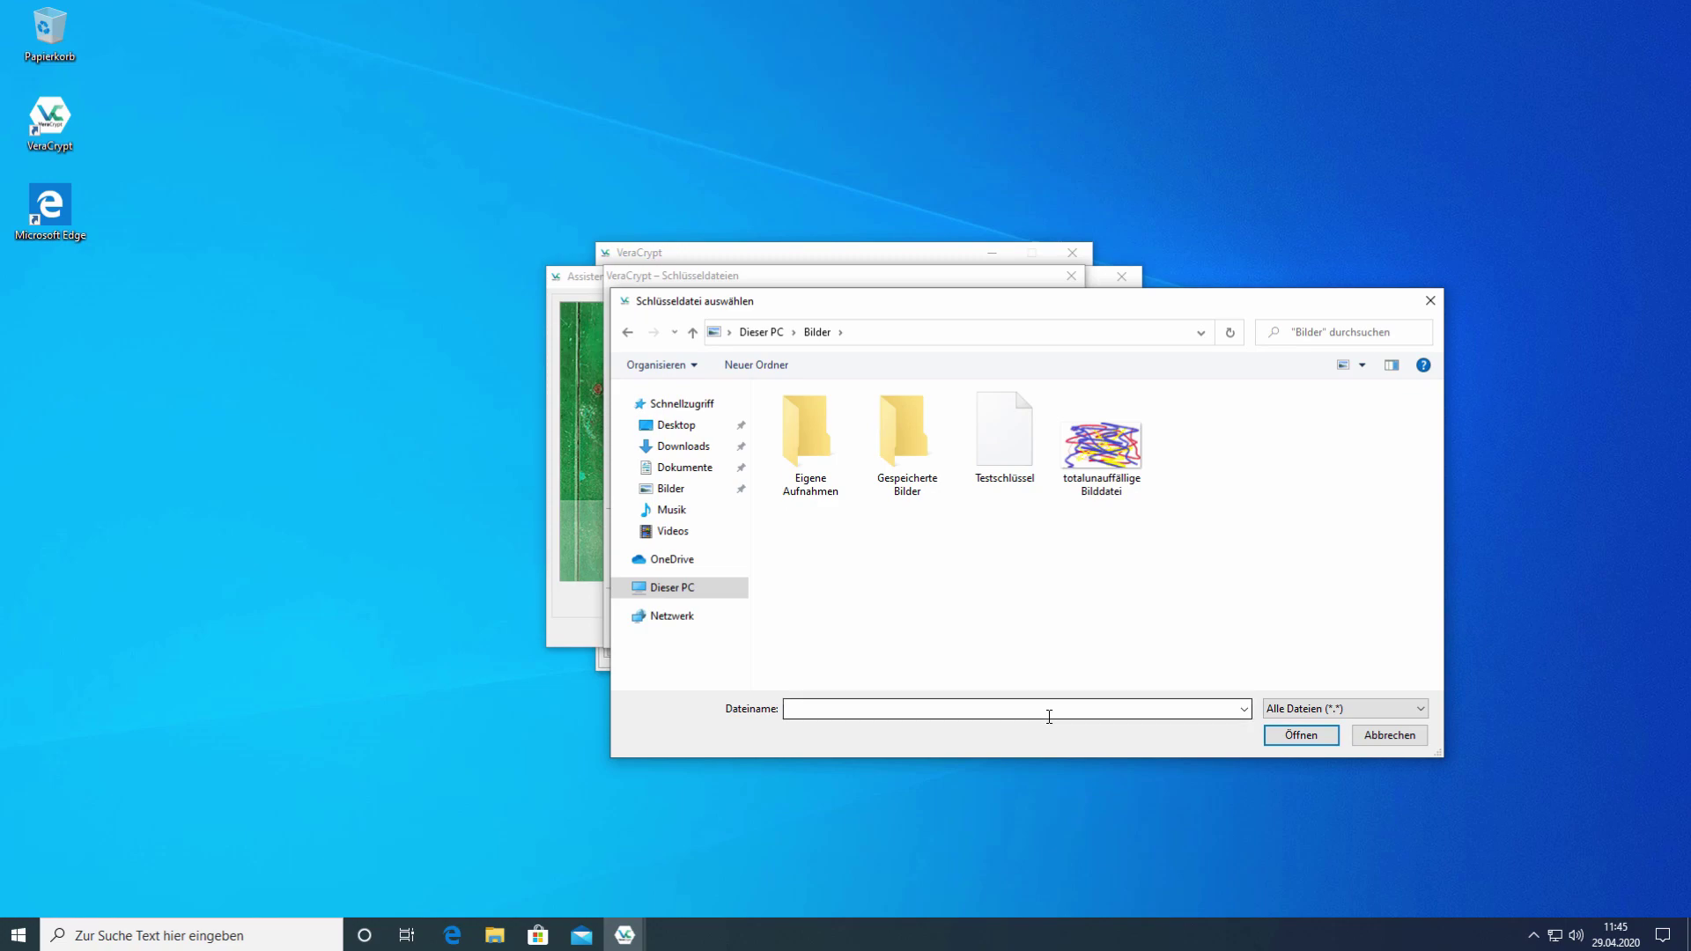
pyautogui.click(1108, 454)
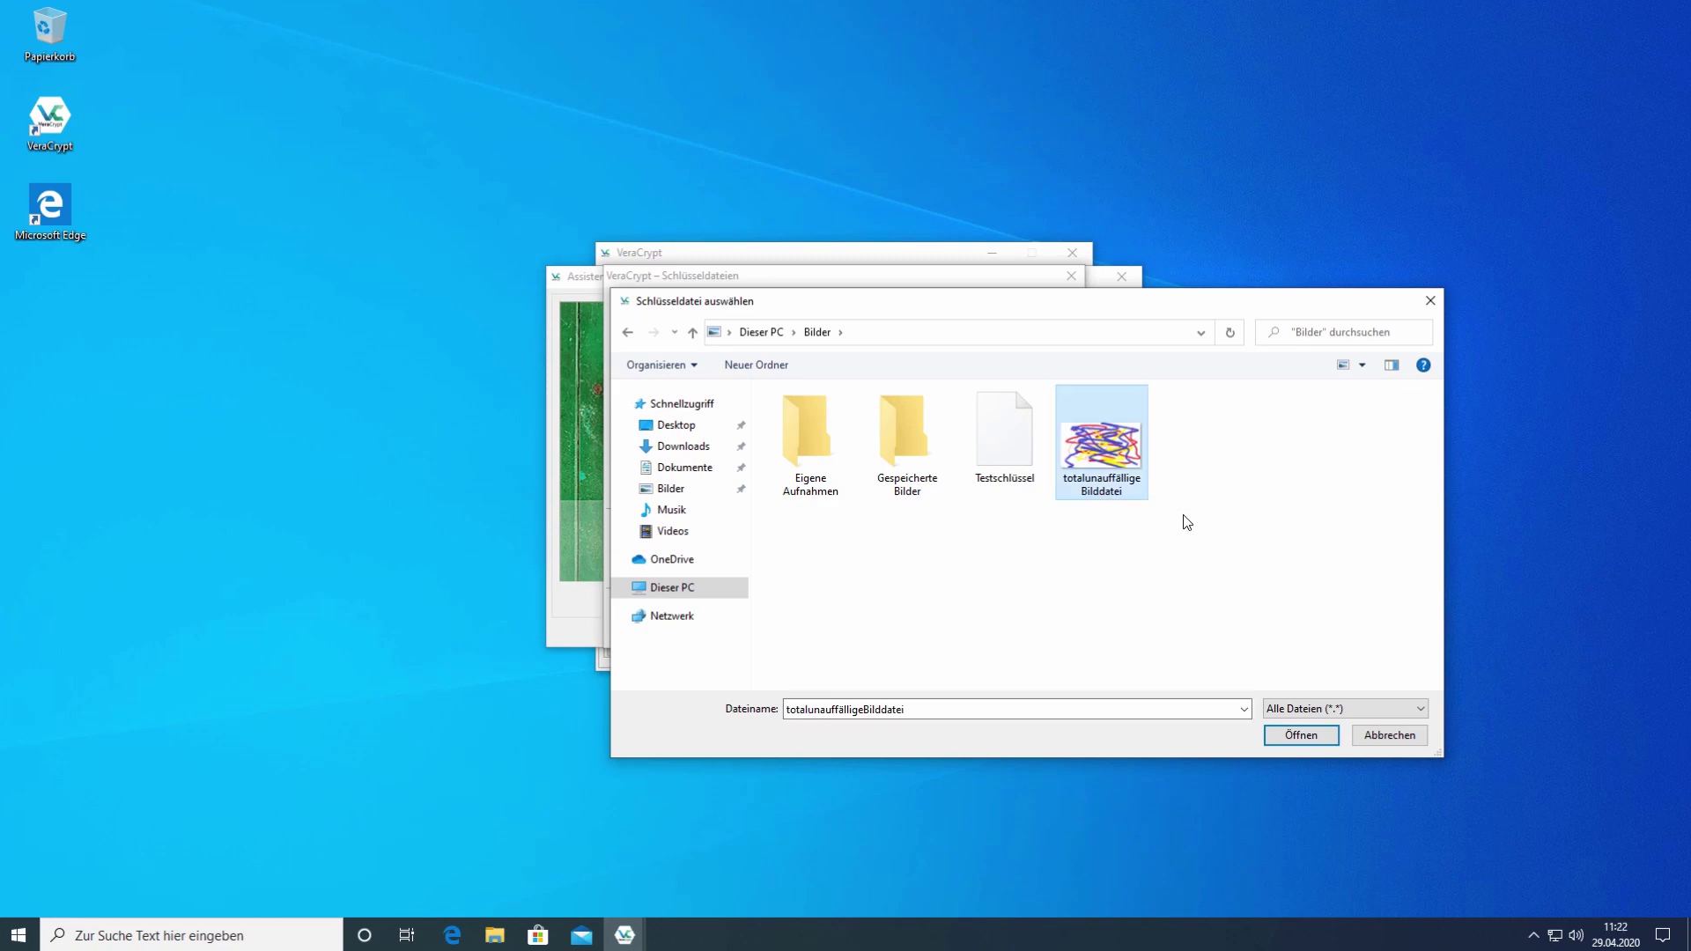
pyautogui.click(1301, 735)
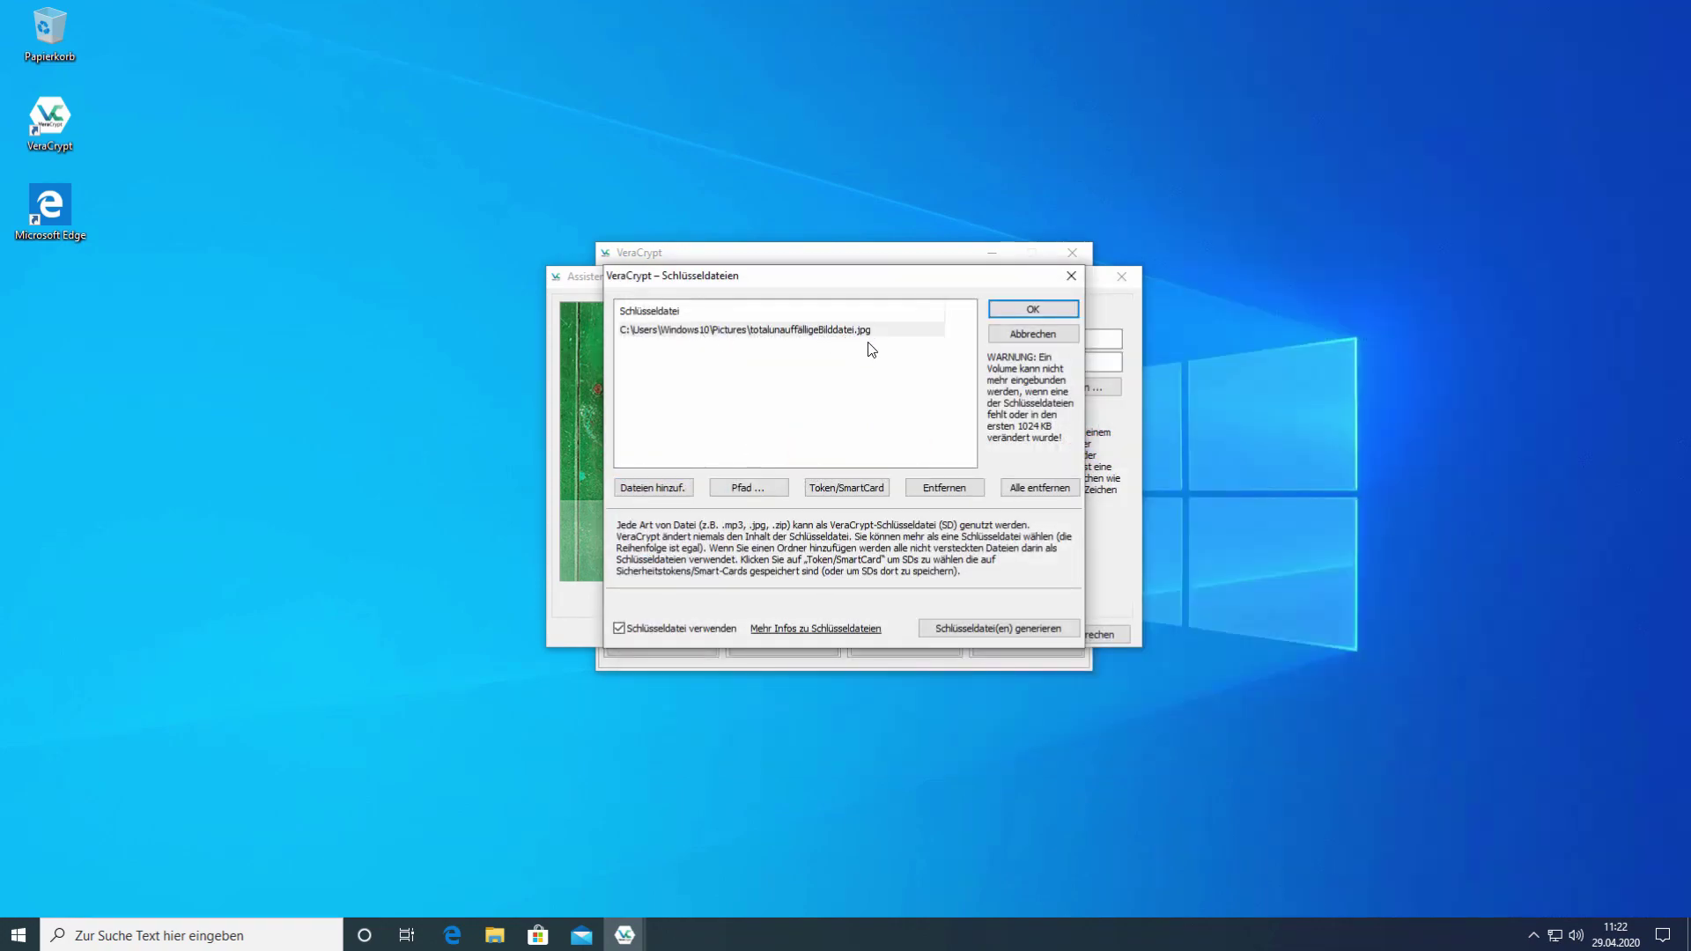
pyautogui.click(649, 487)
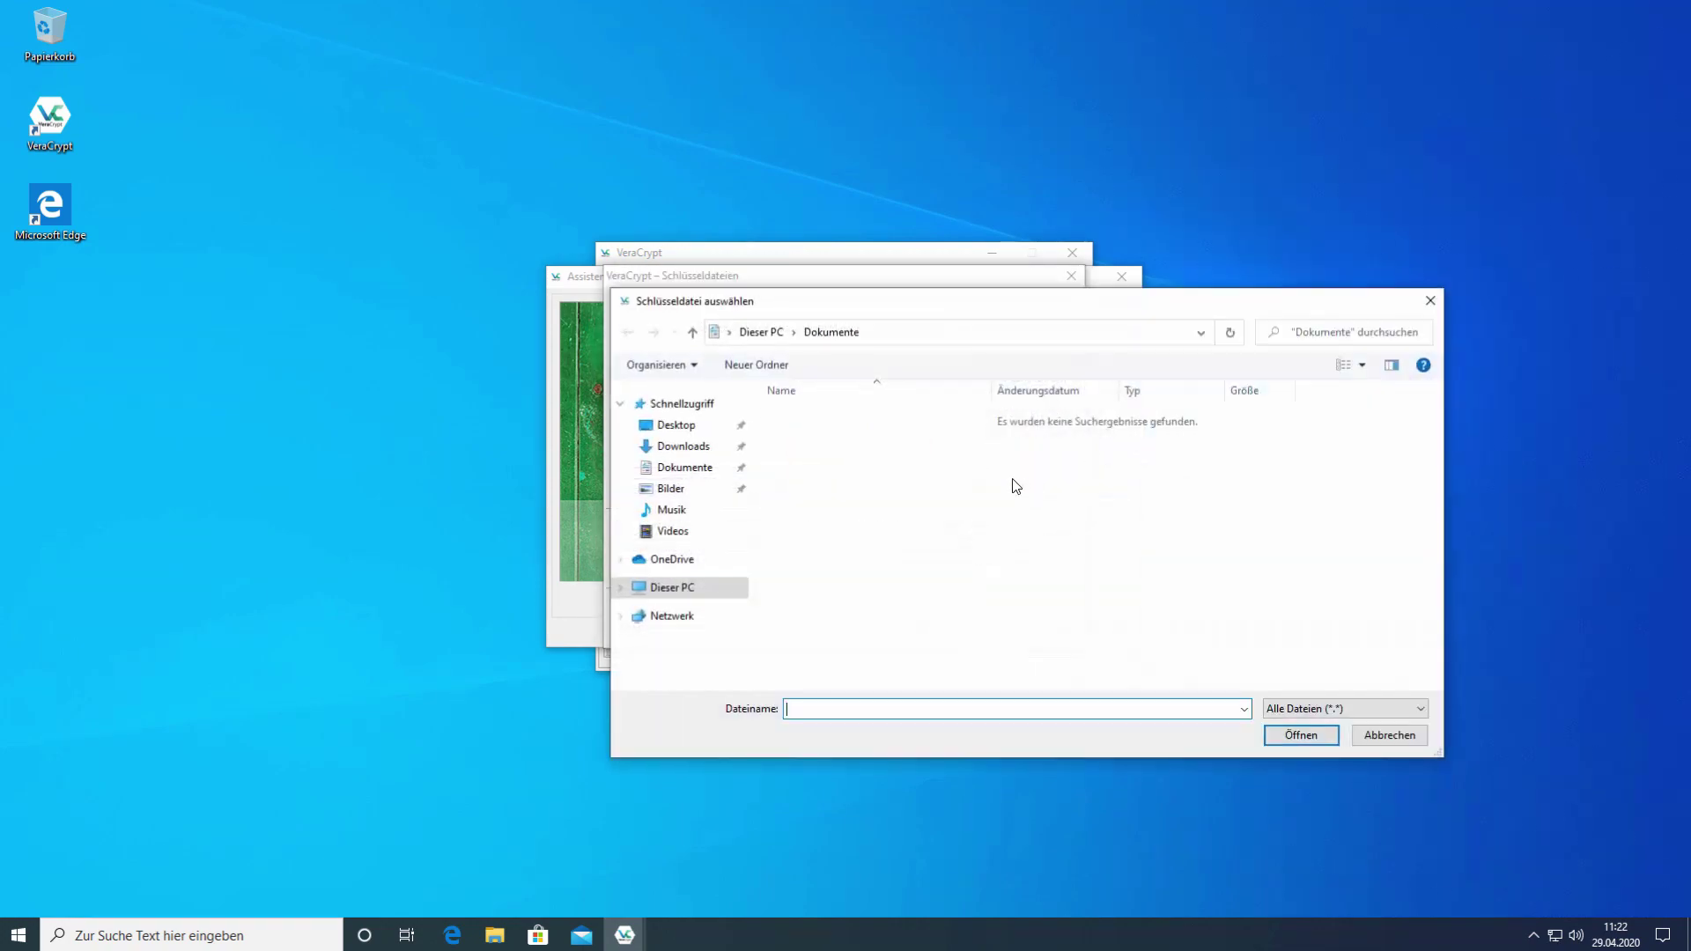
pyautogui.click(1382, 744)
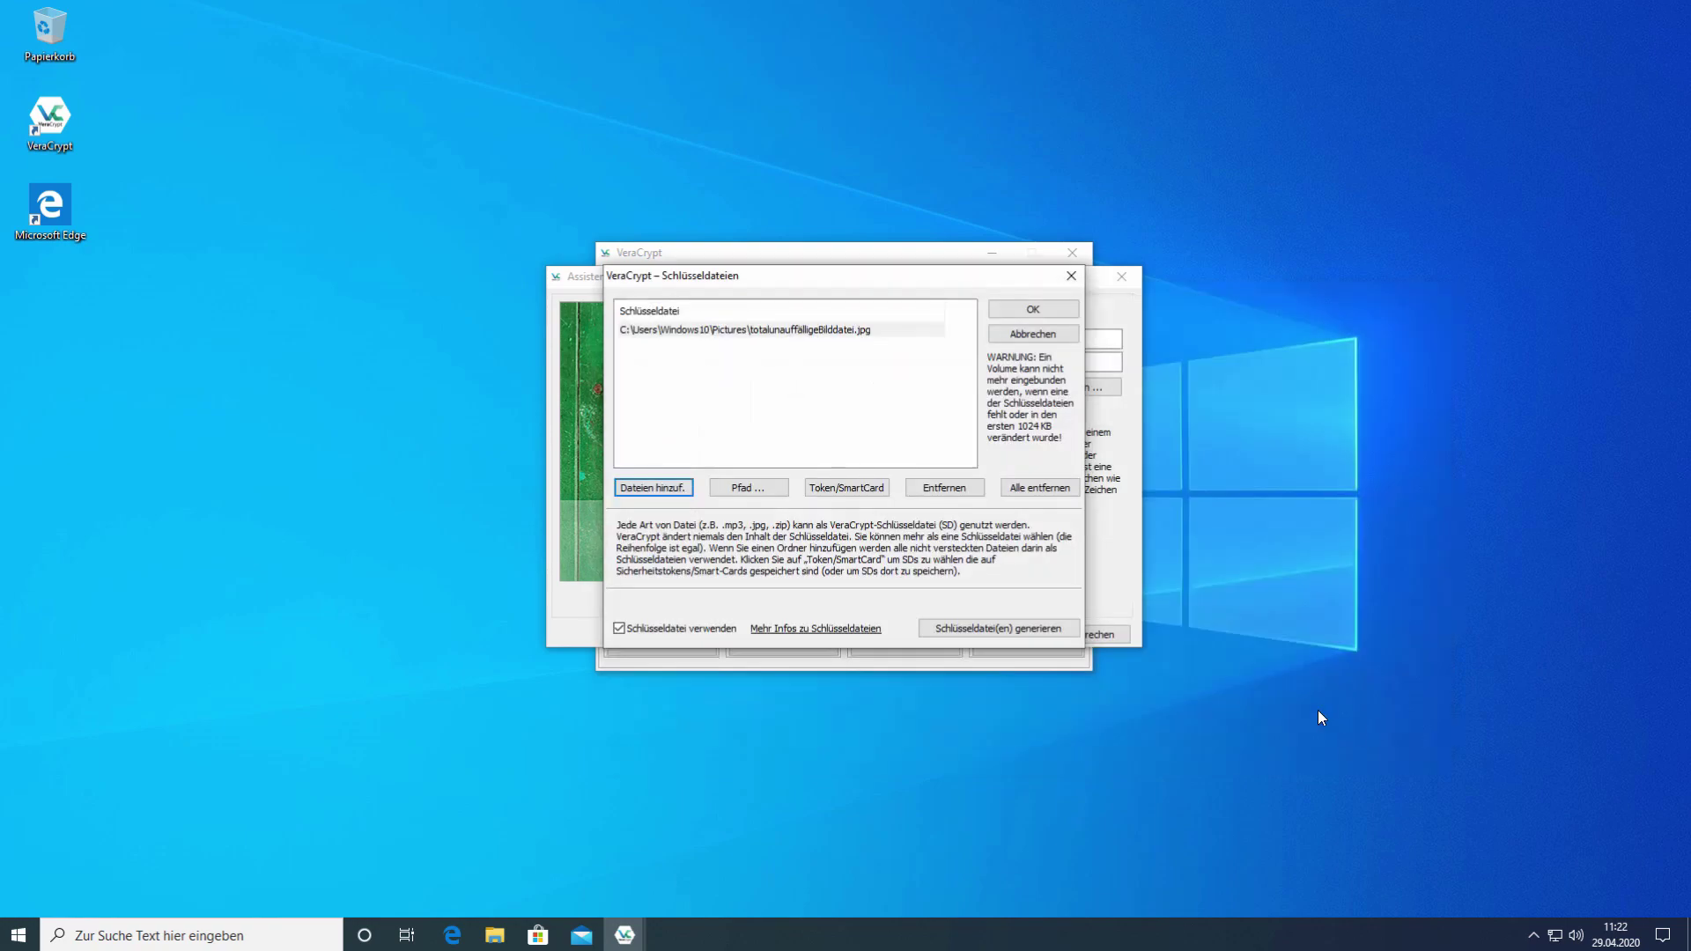
pyautogui.click(751, 492)
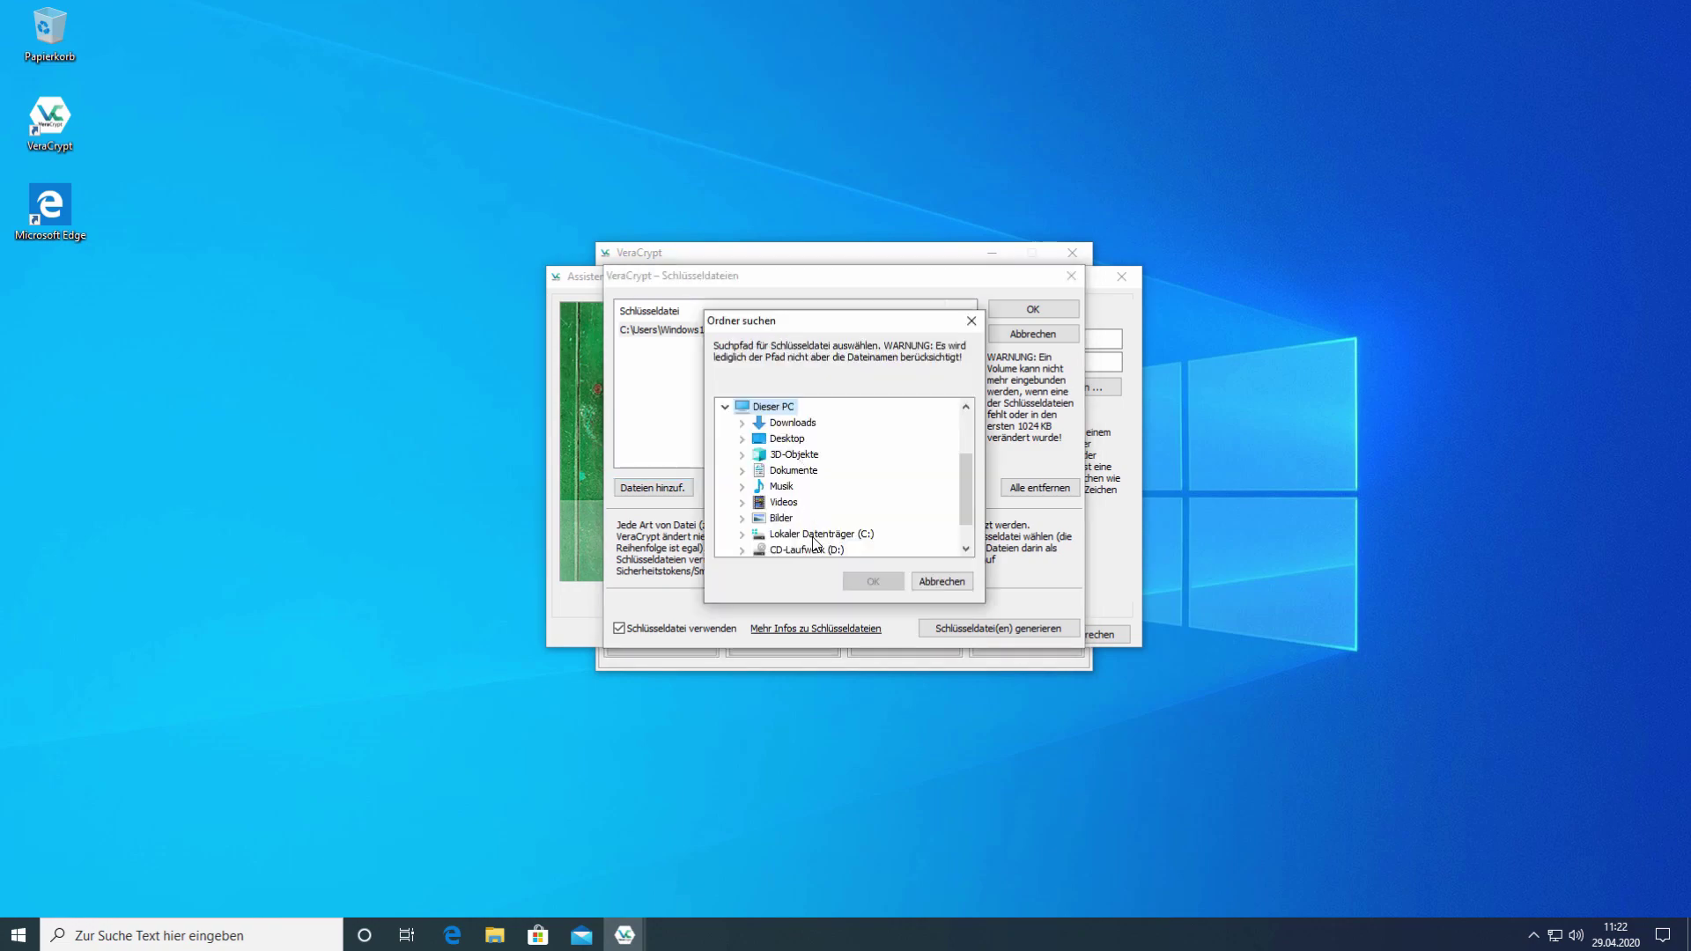
pyautogui.scroll(-1, 815, 543)
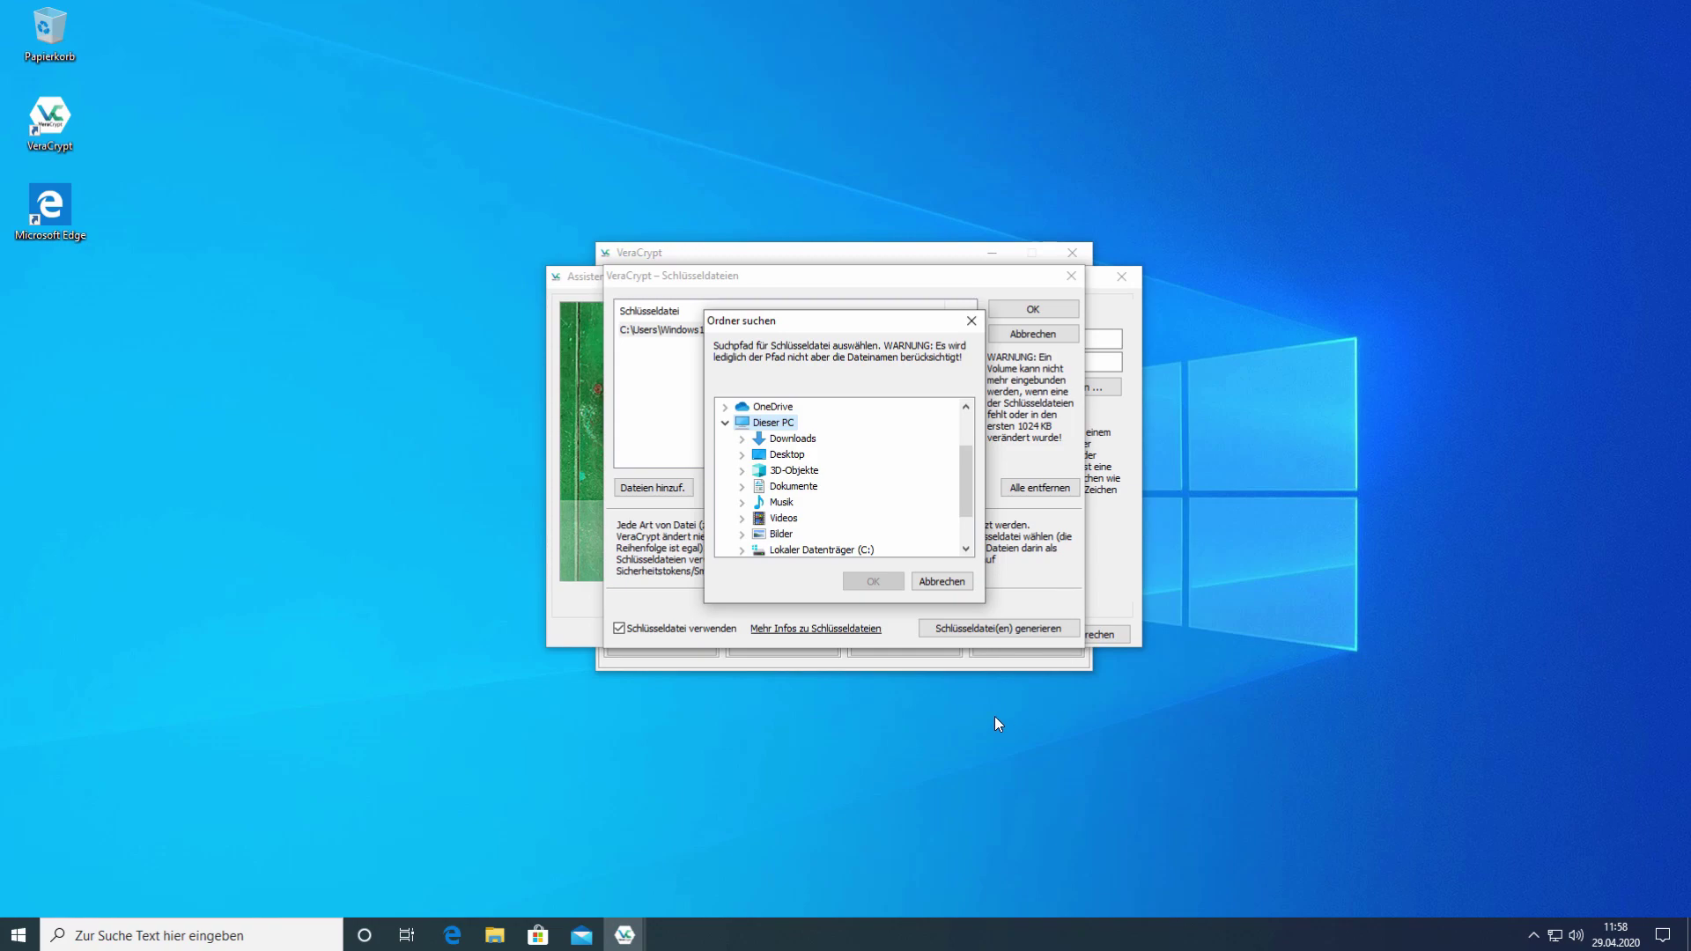
pyautogui.click(941, 582)
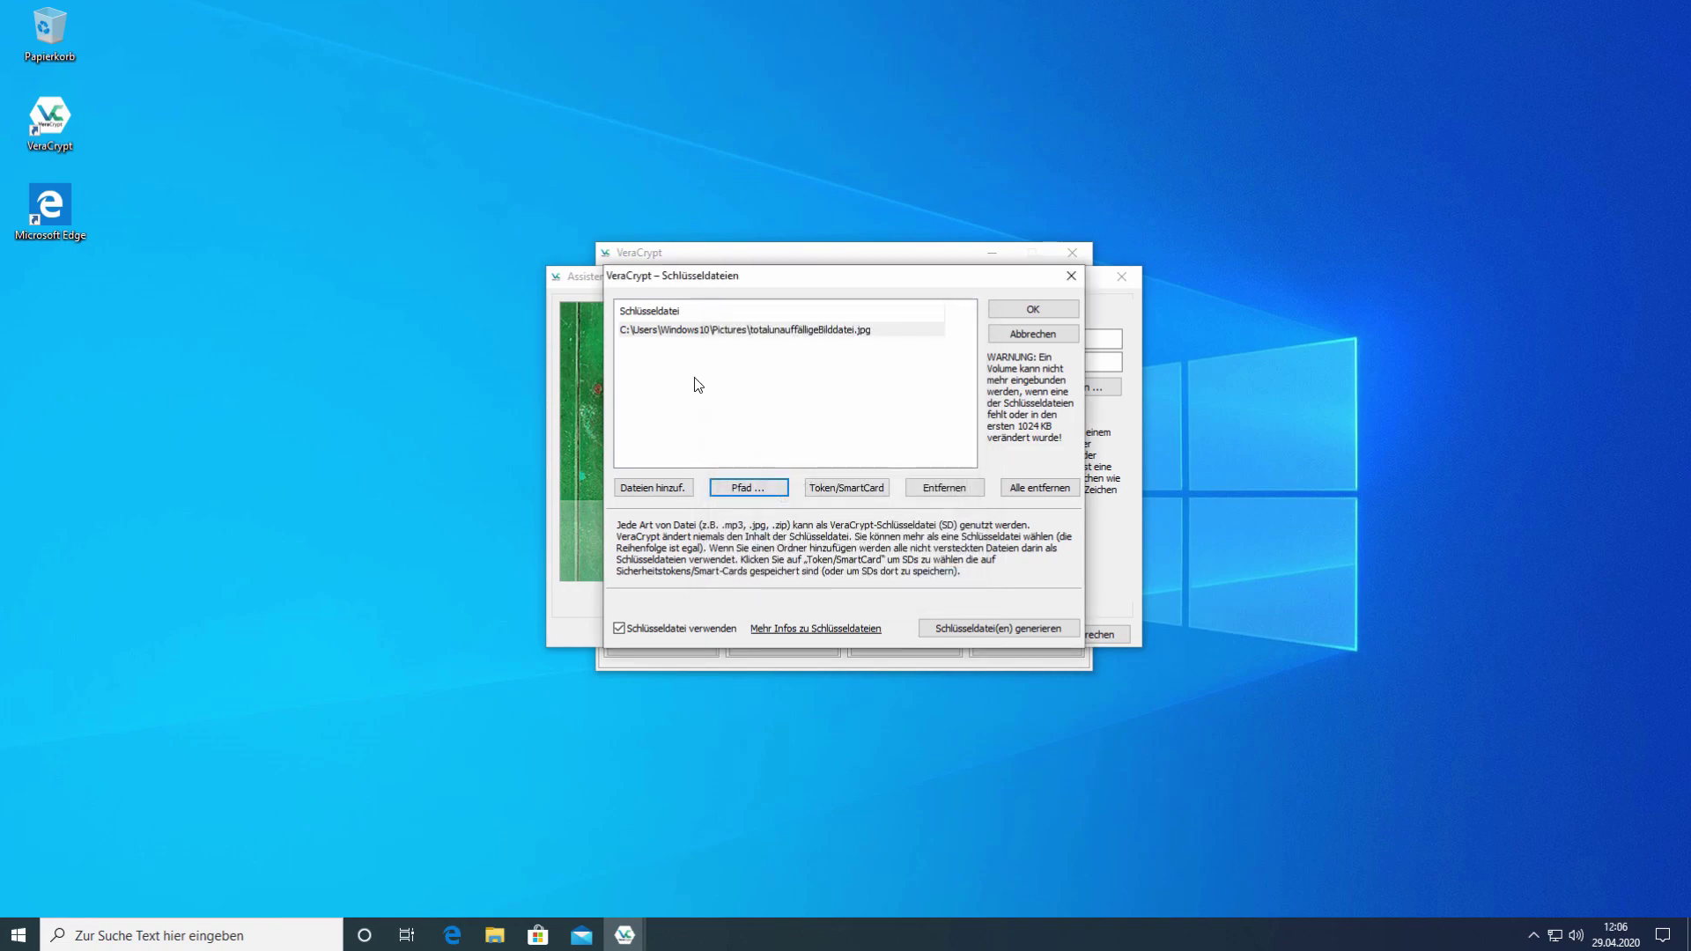
# Select the image keyfile entry and open the random keyfile generator.
pyautogui.click(843, 340)
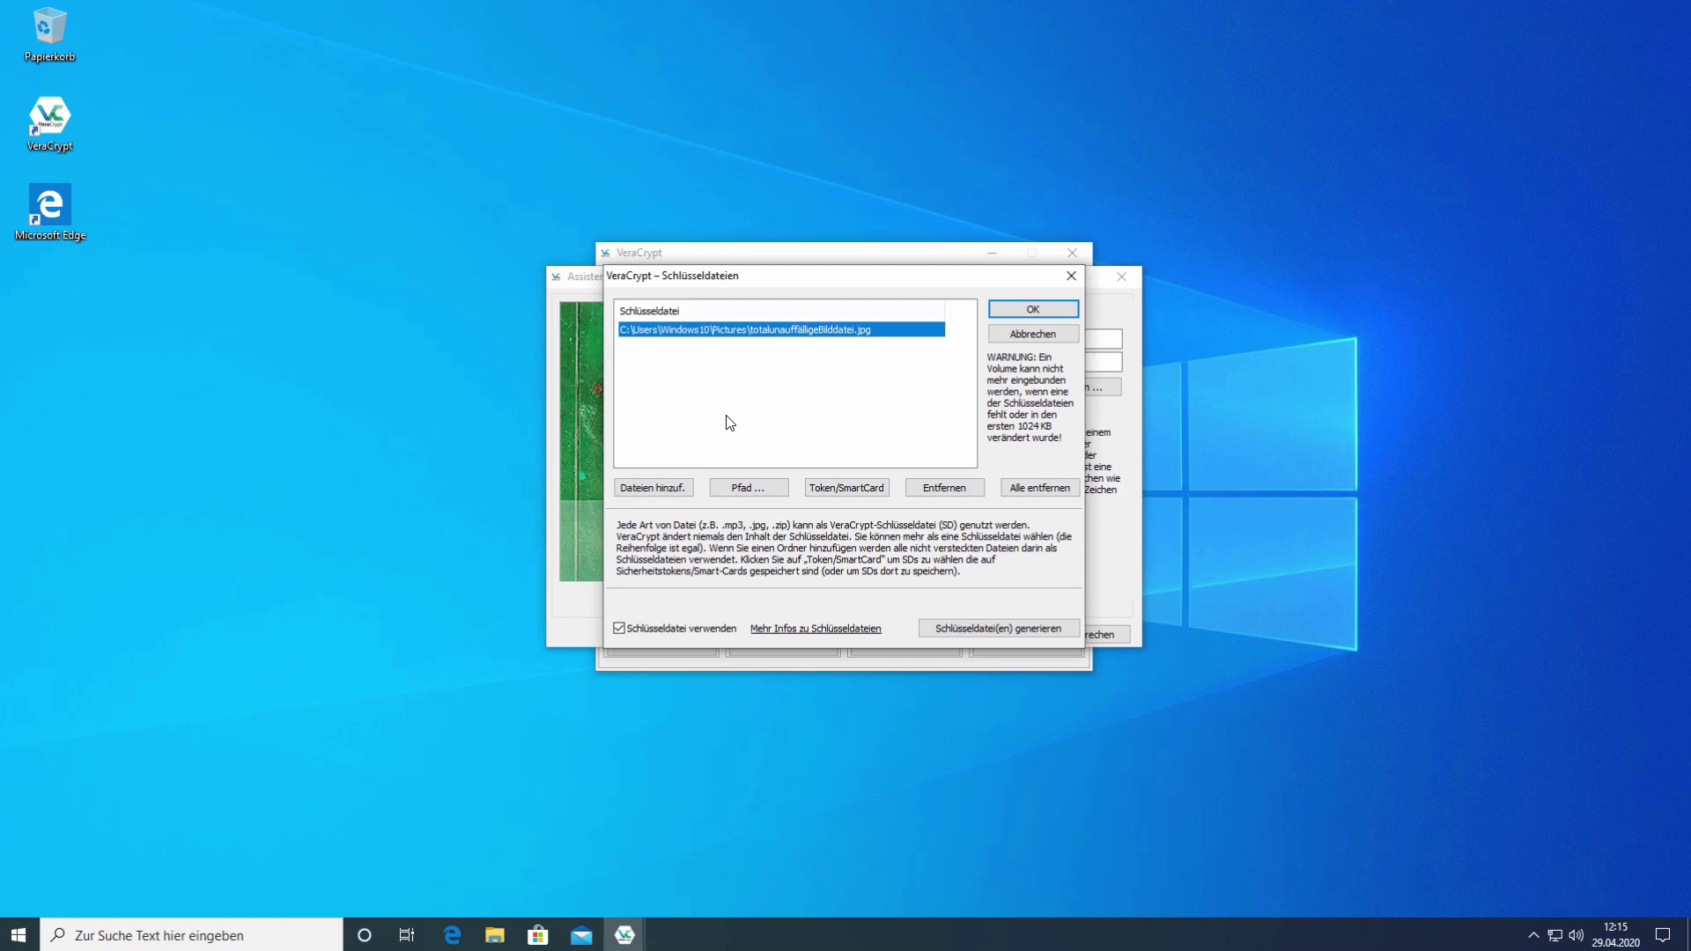
pyautogui.click(996, 628)
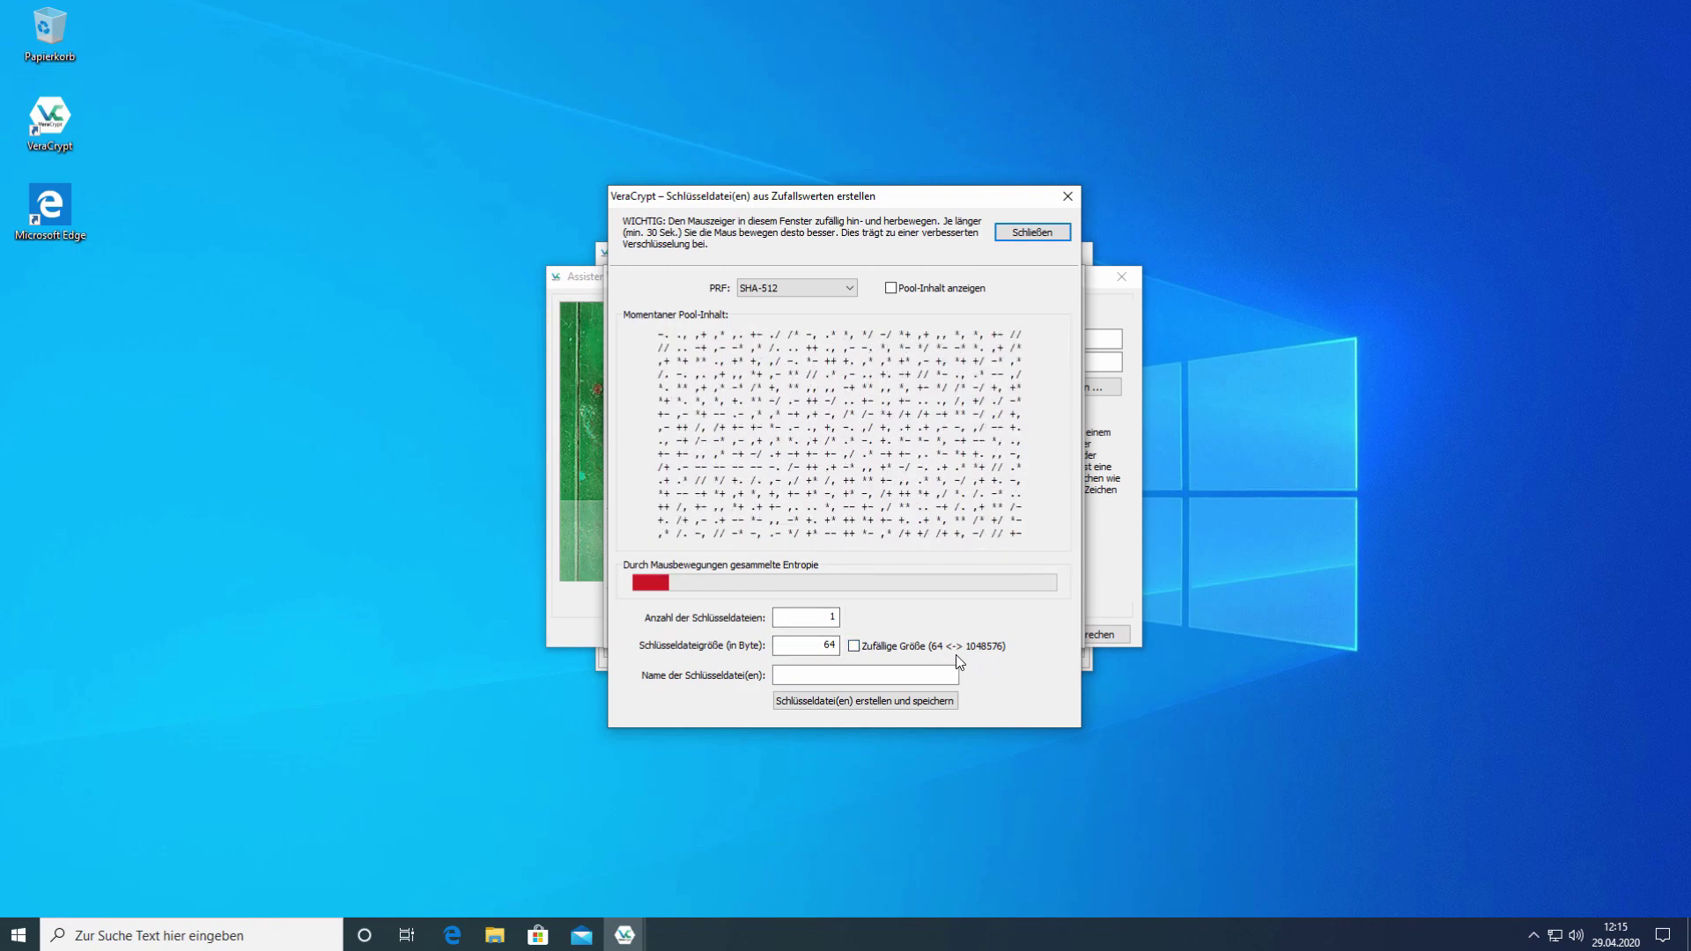
# Name the new random keyfile 'keydatei'.
pyautogui.click(924, 674)
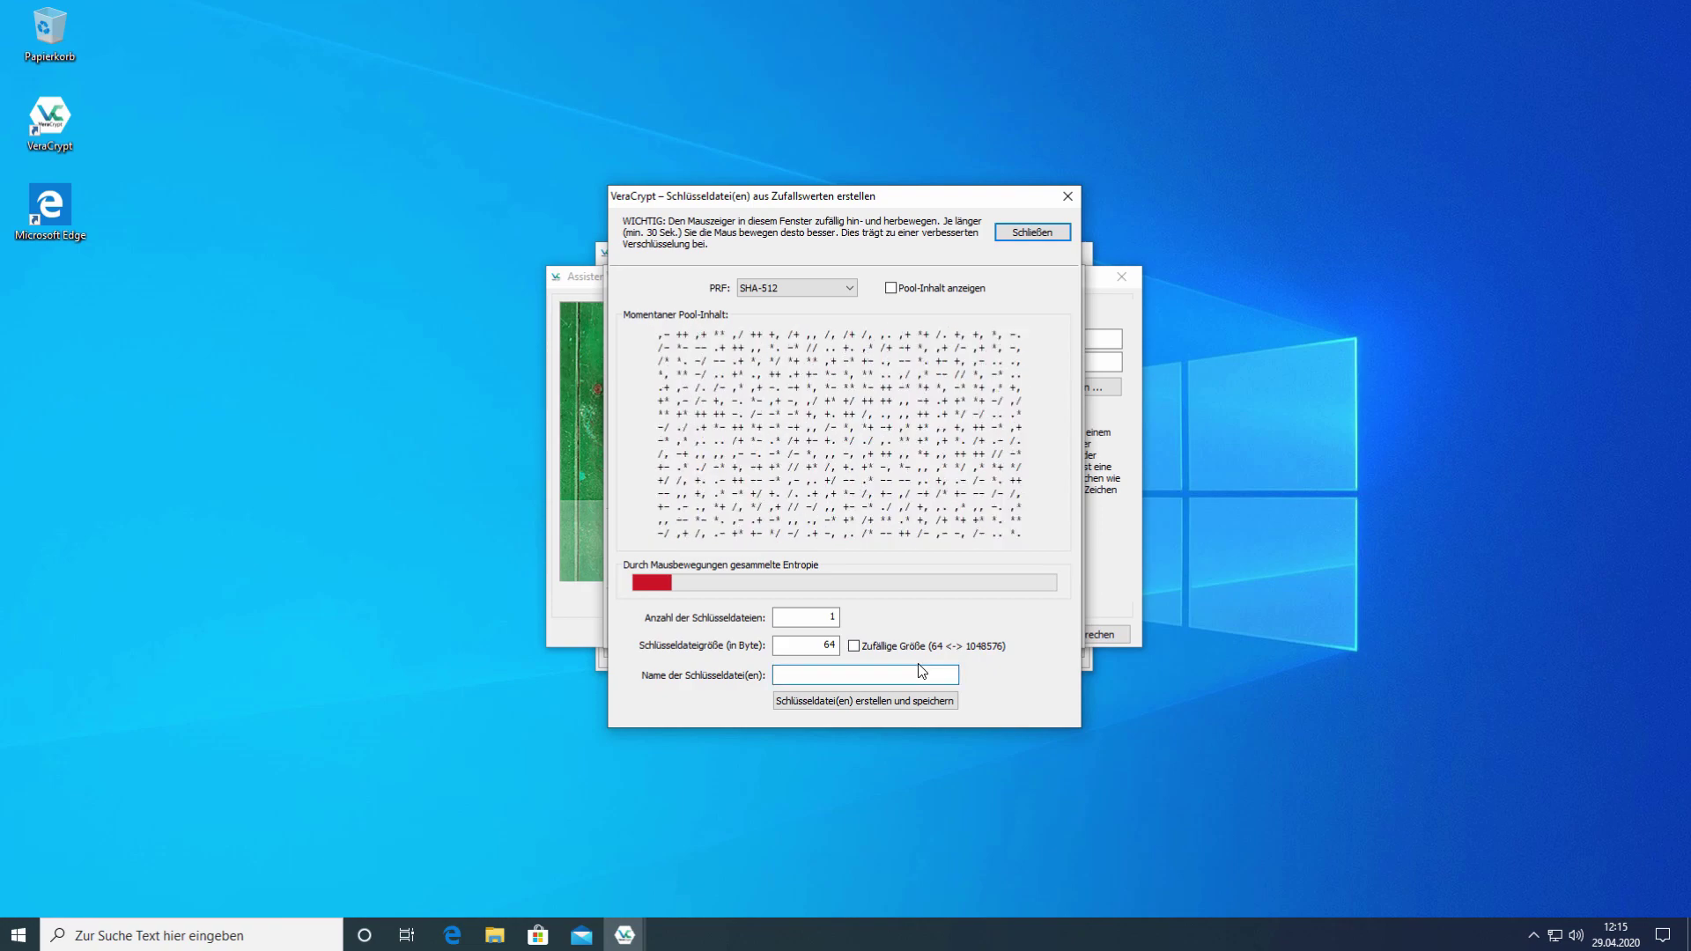
pyautogui.write('keydar')
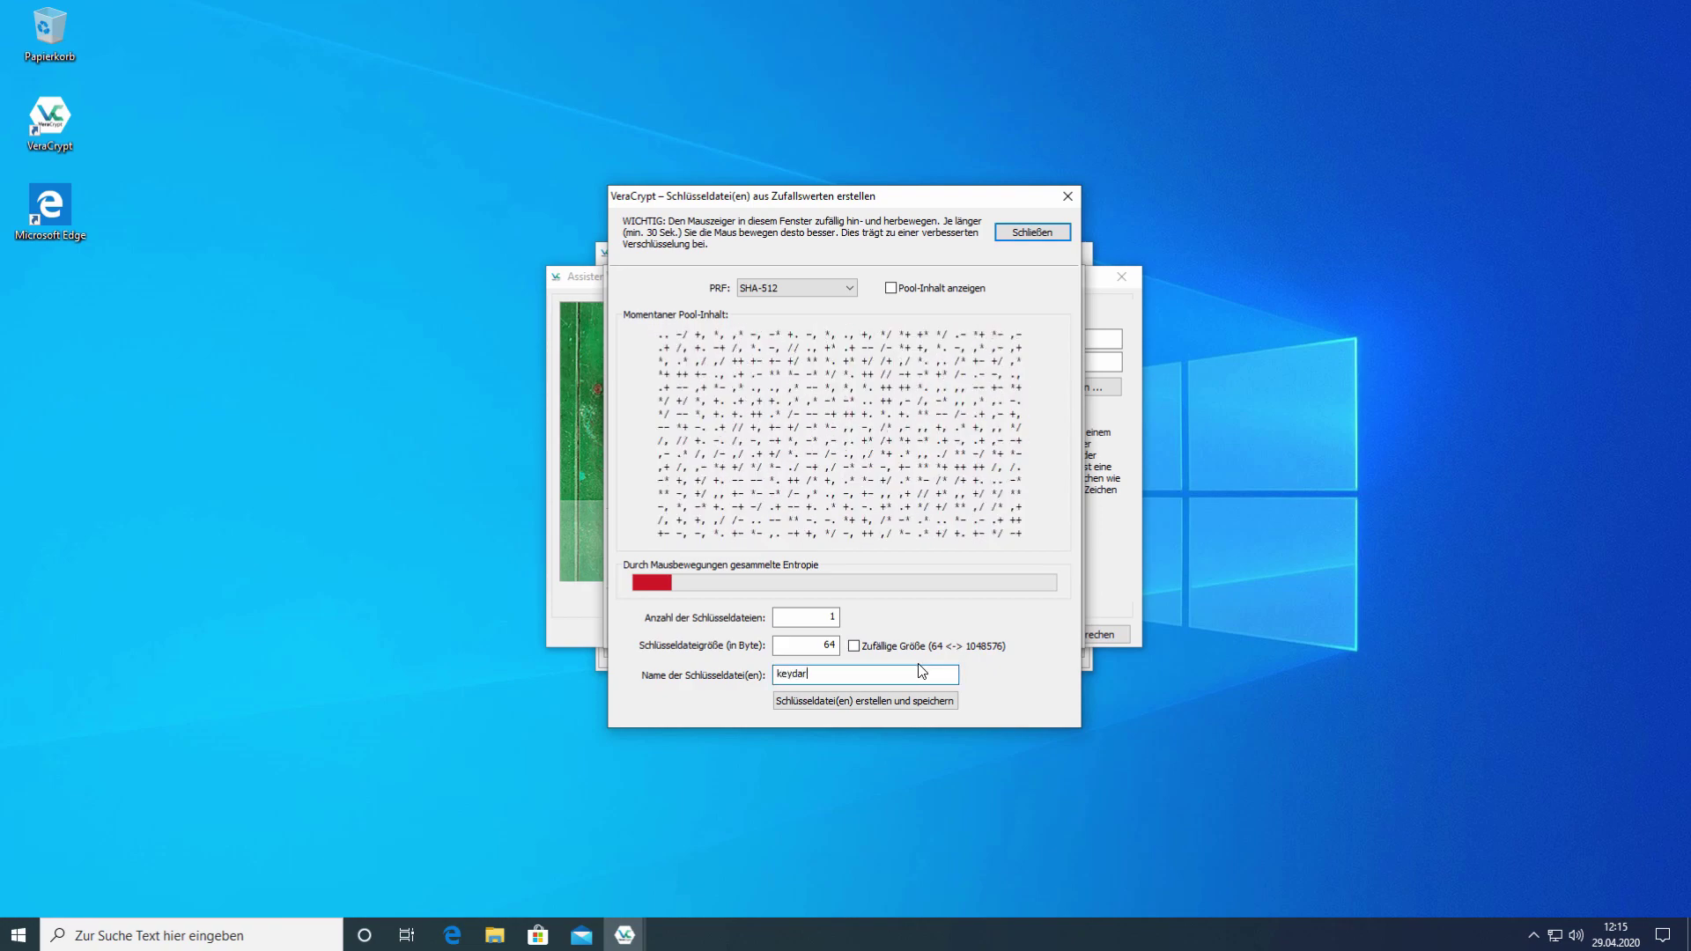
pyautogui.press('BackSpace')
pyautogui.write('tei')
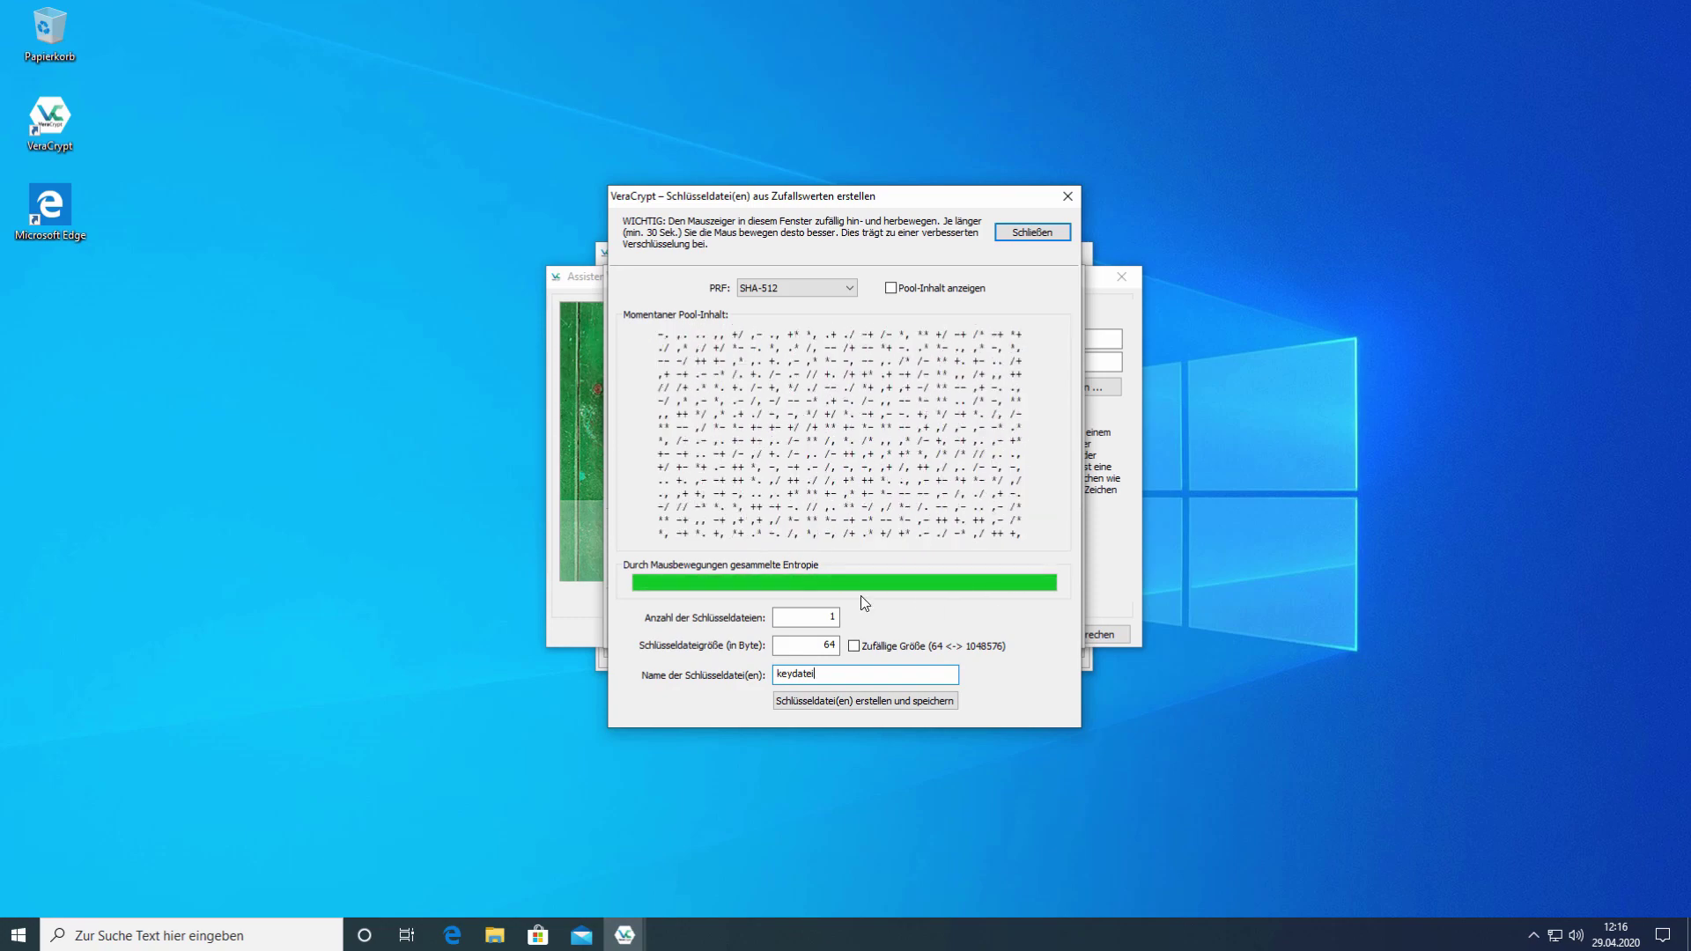
# Generate the 64-byte keyfile and save it into the Bilder folder.
pyautogui.click(878, 703)
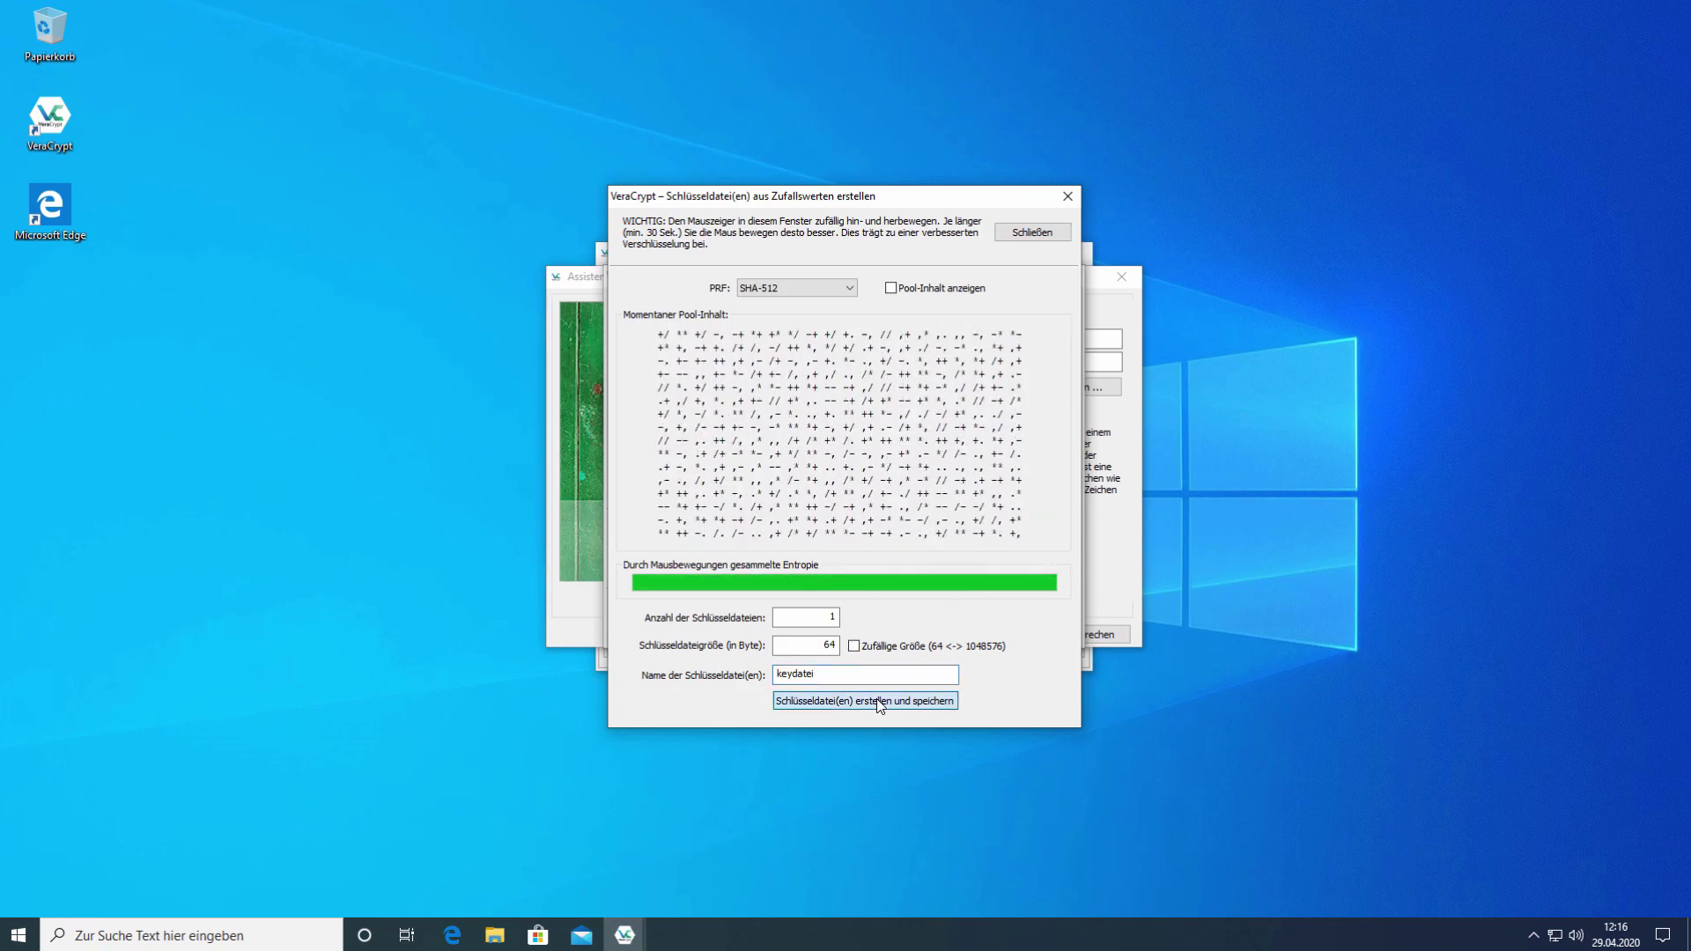
pyautogui.scroll(-1, 784, 501)
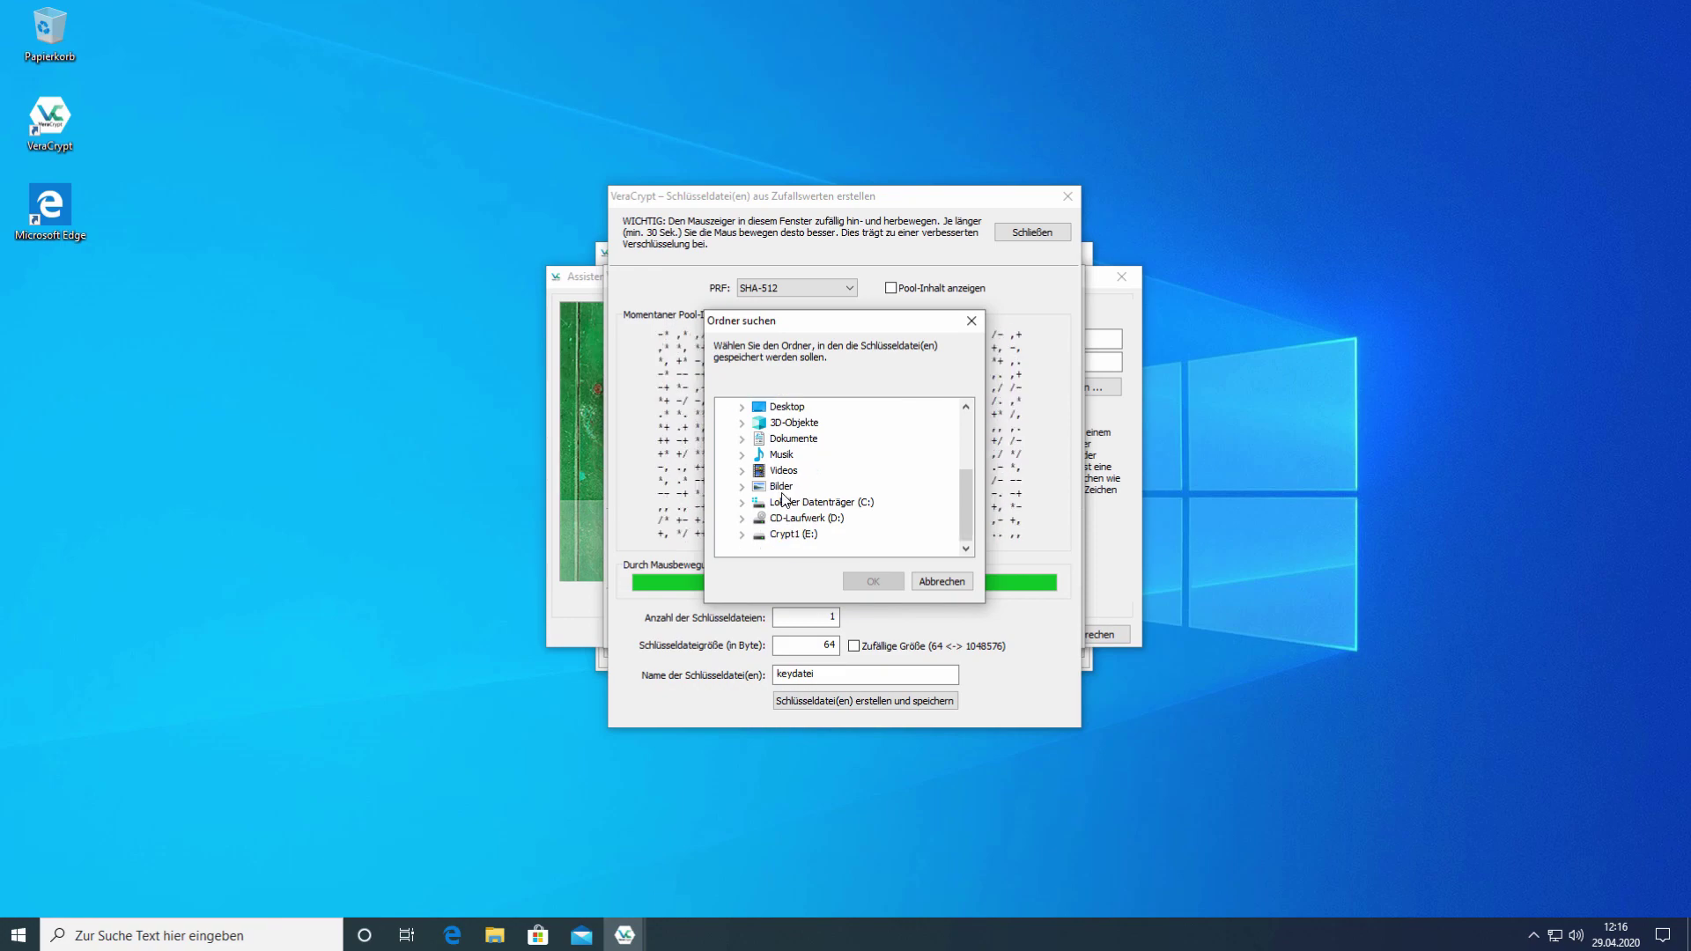
pyautogui.click(779, 490)
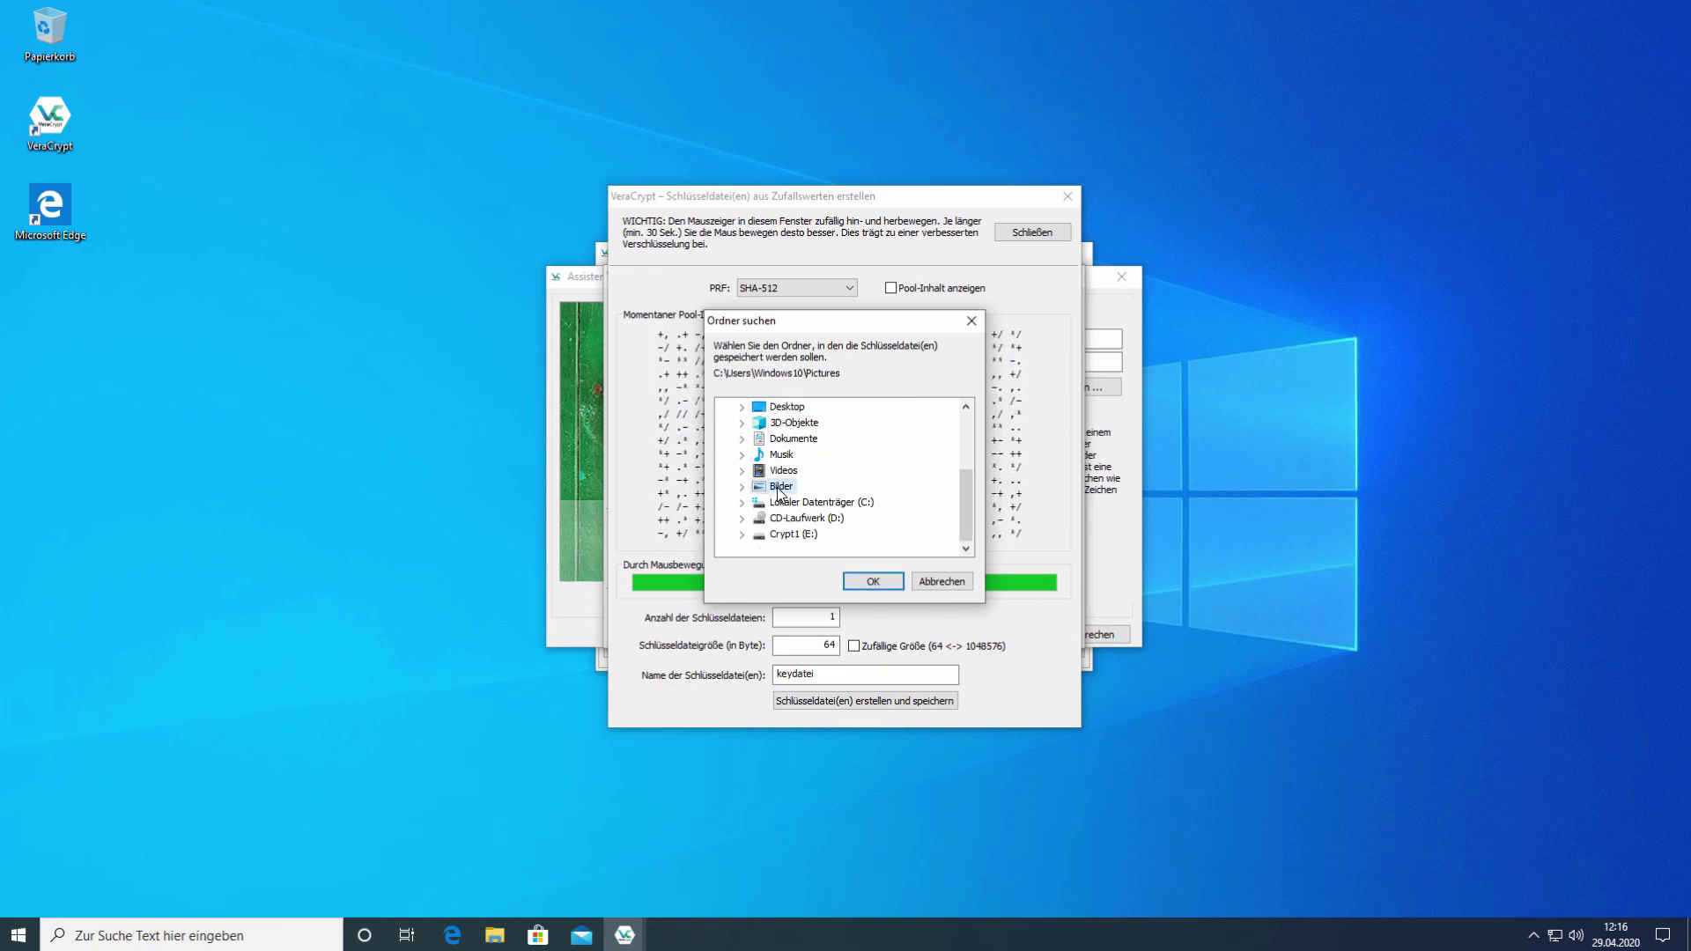
pyautogui.doubleClick(779, 492)
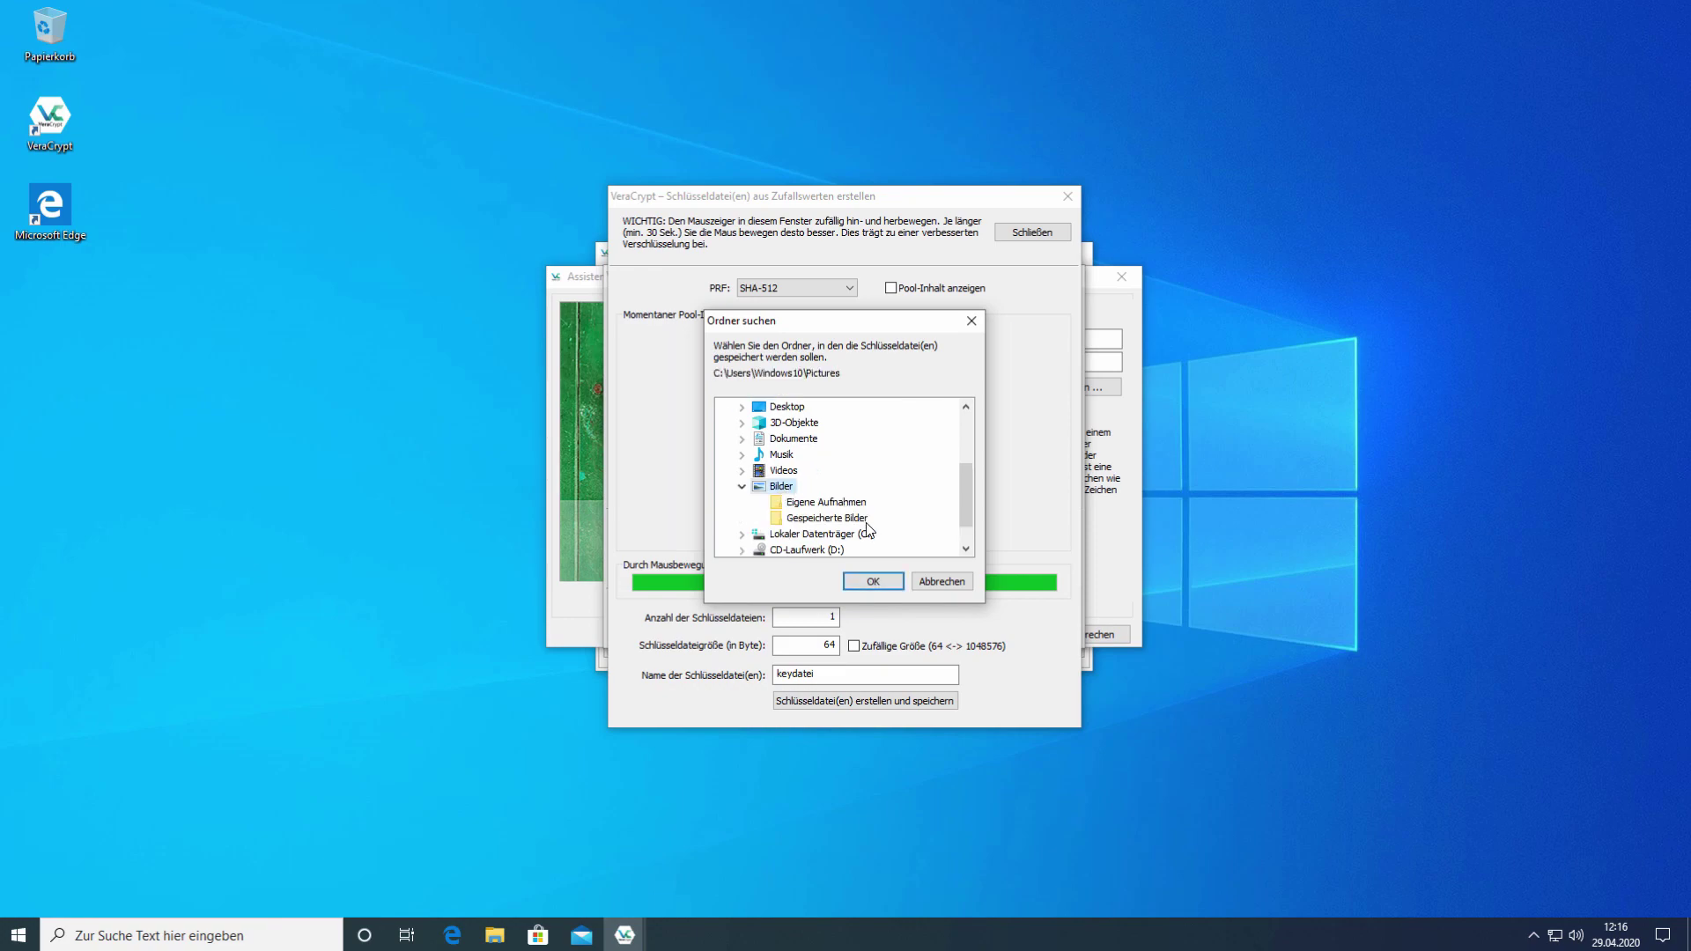
pyautogui.click(883, 583)
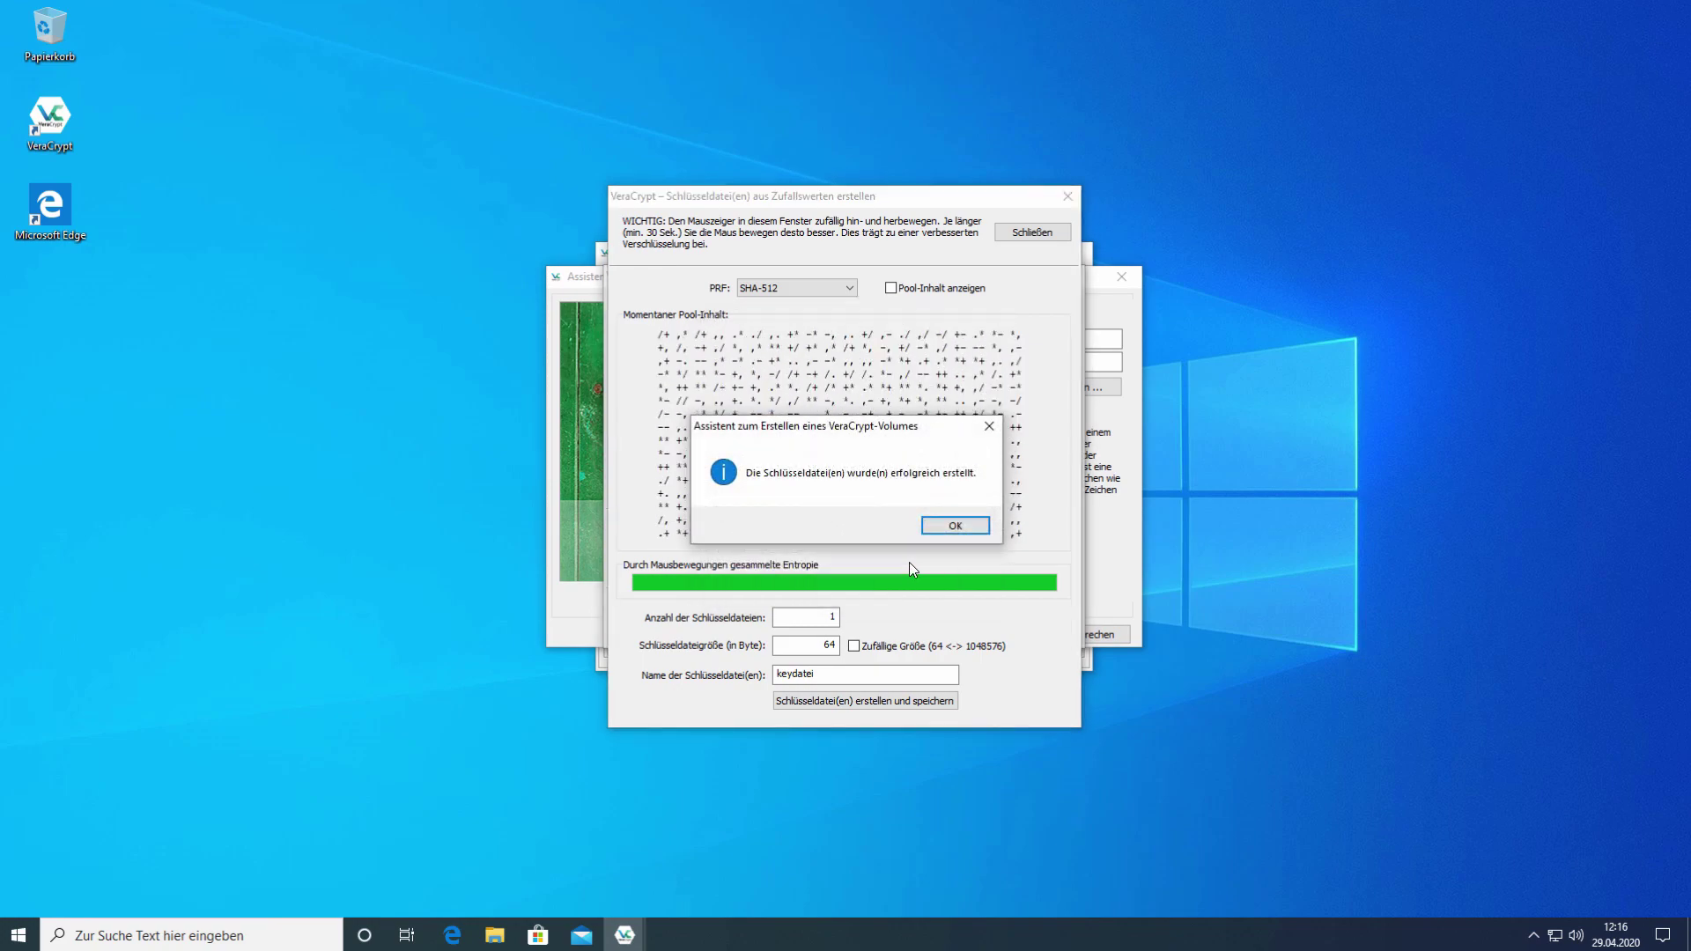
pyautogui.press('Return')
pyautogui.hotkey('alt', 'Tab')
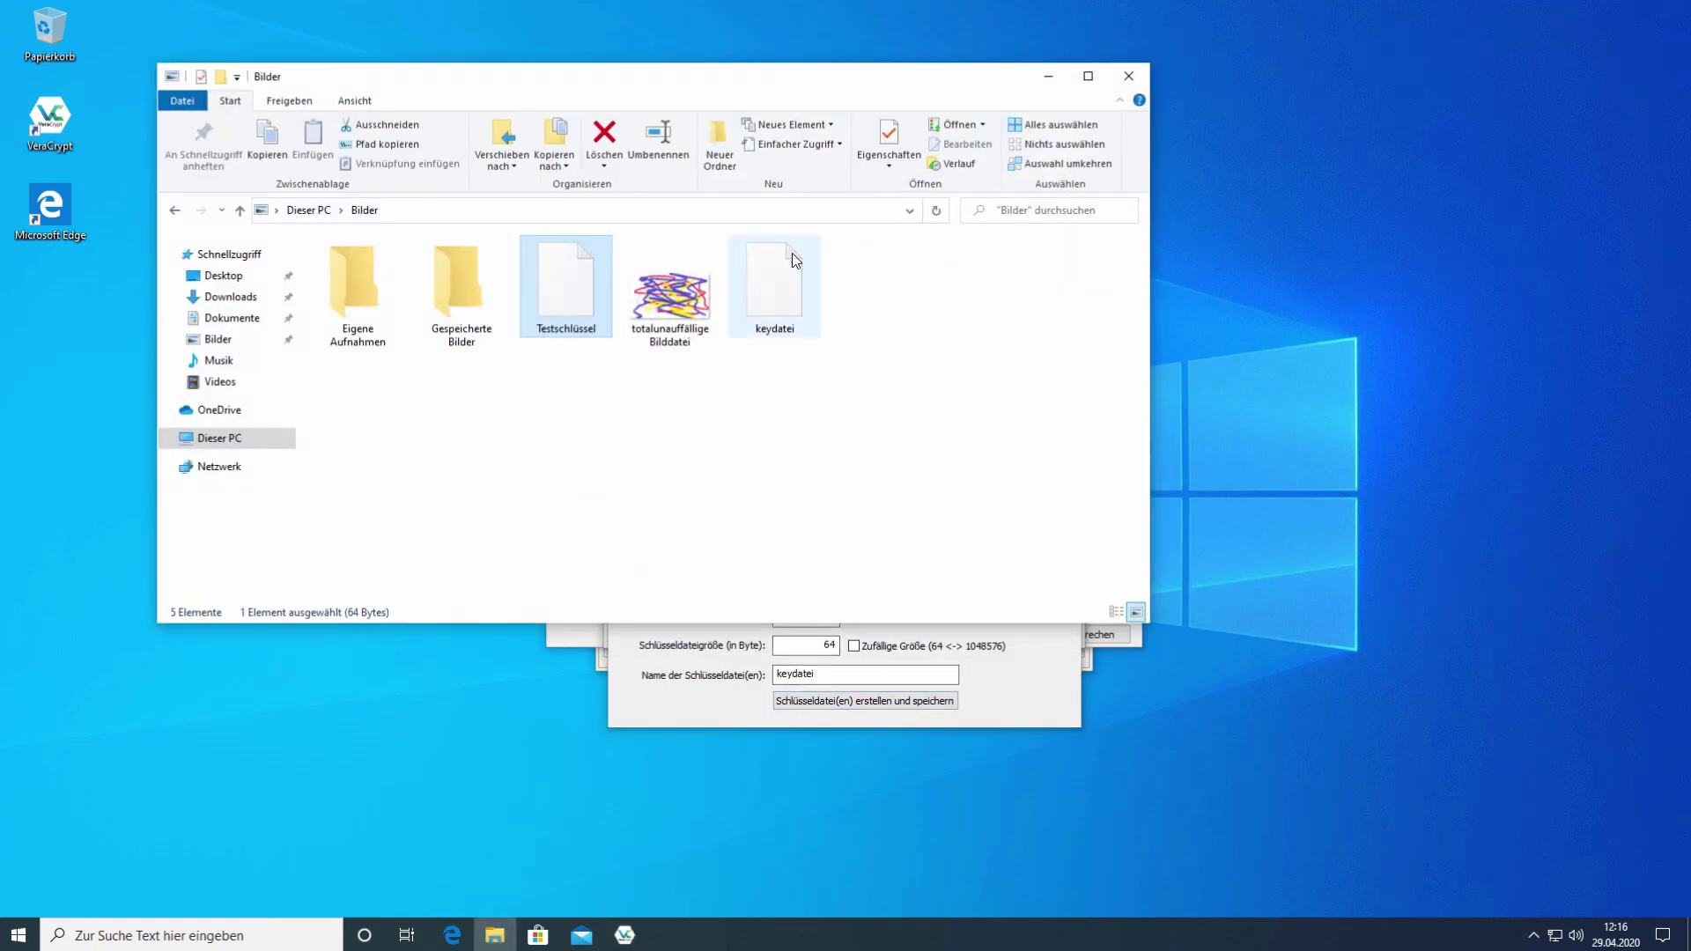
# Confirm keydatei is in Bilder, then return to VeraCrypt's keyfile list.
pyautogui.click(774, 313)
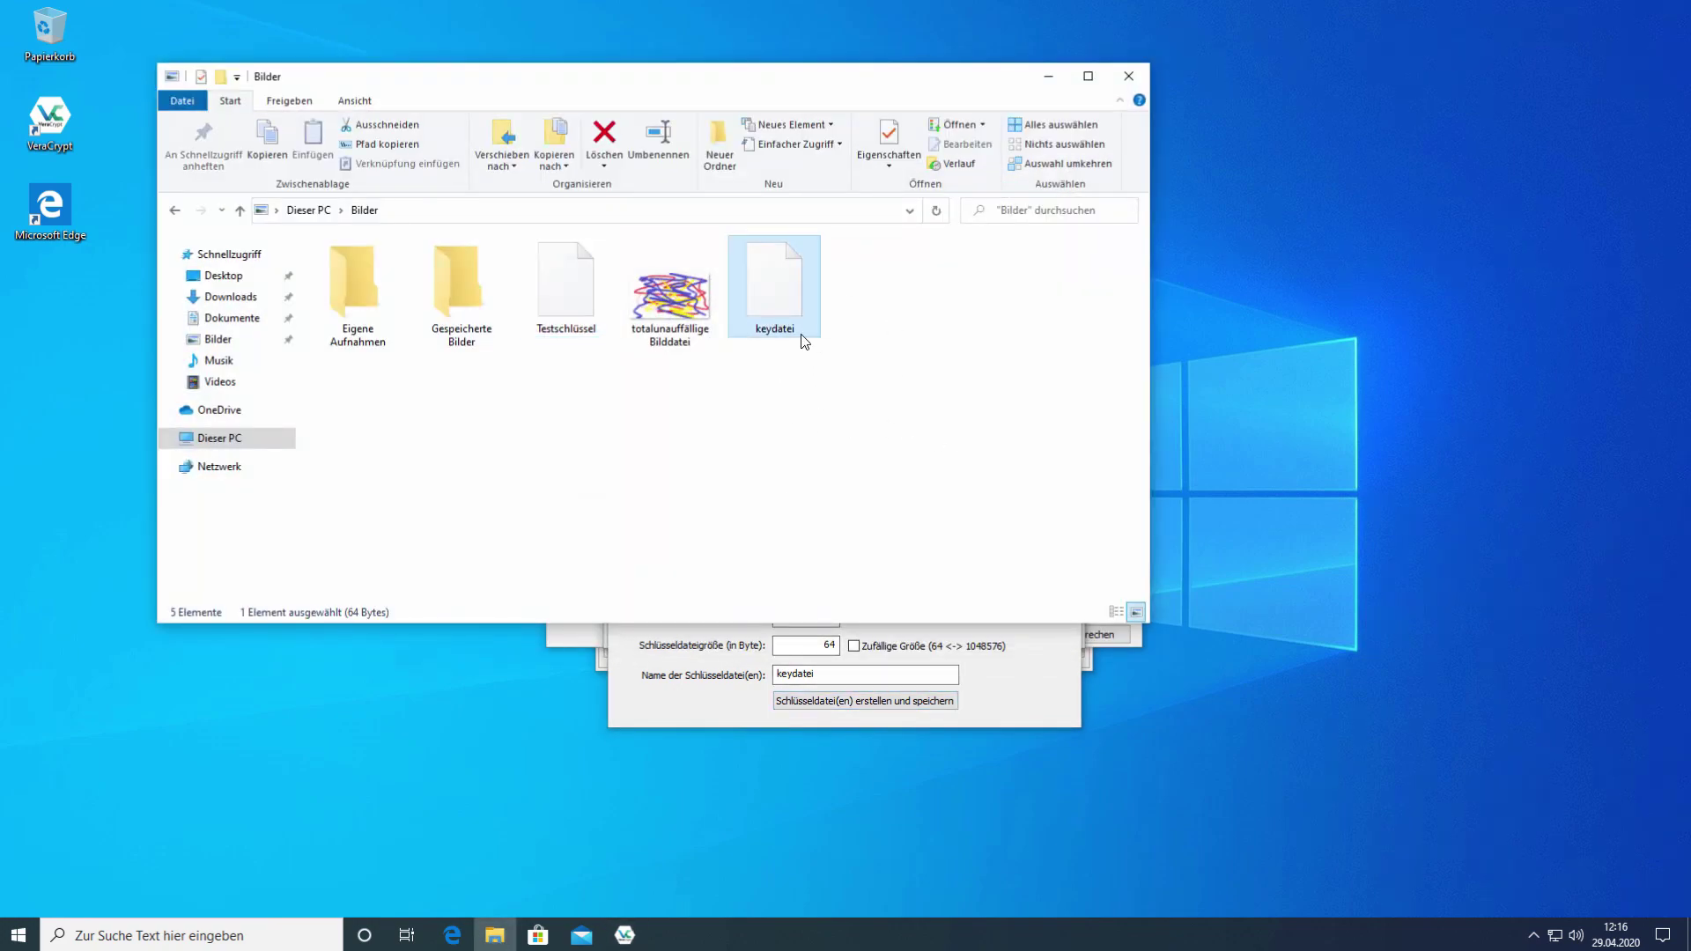
pyautogui.click(824, 330)
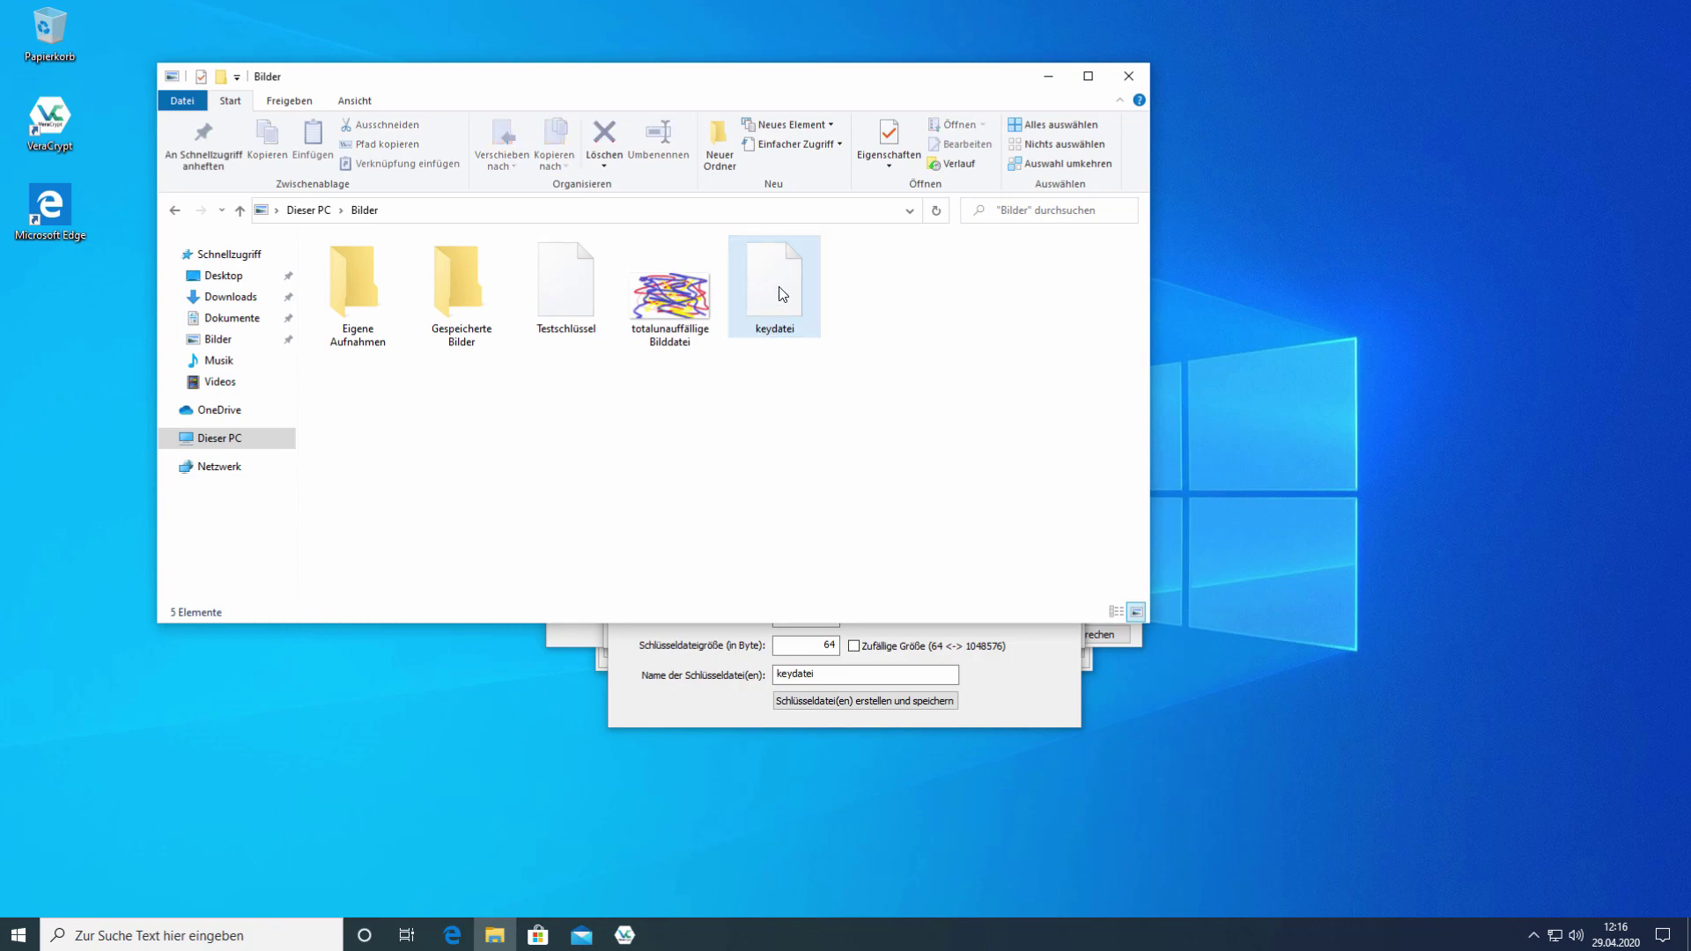
pyautogui.moveTo(780, 290)
pyautogui.moveTo(787, 326)
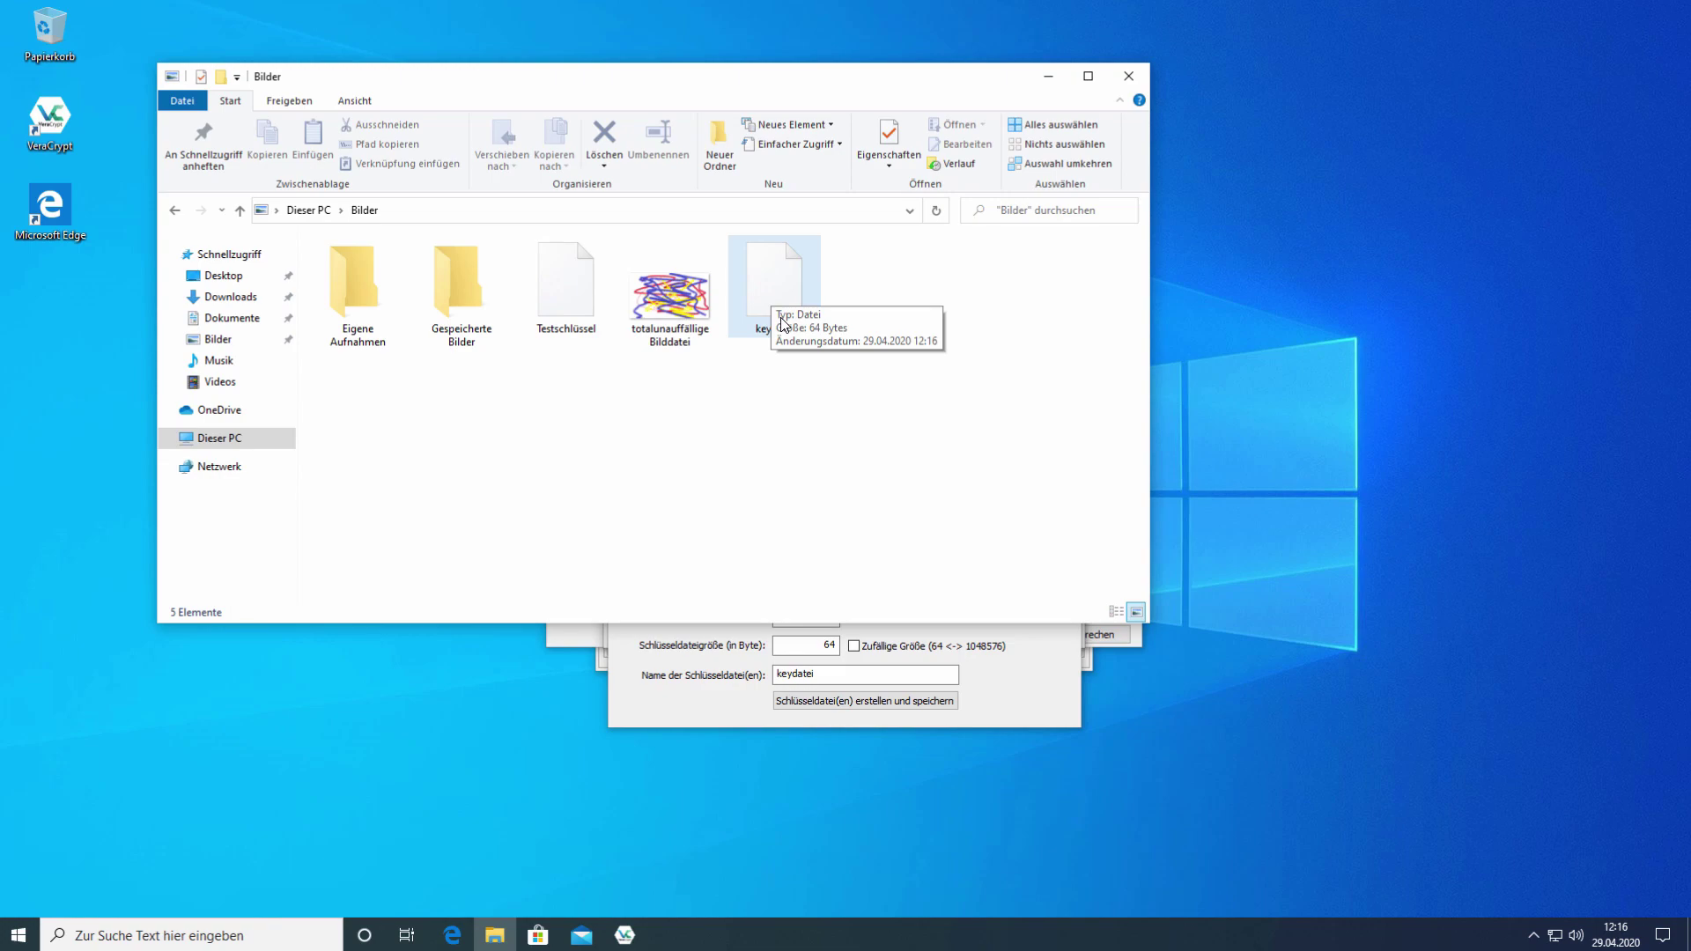
pyautogui.click(784, 310)
pyautogui.click(840, 318)
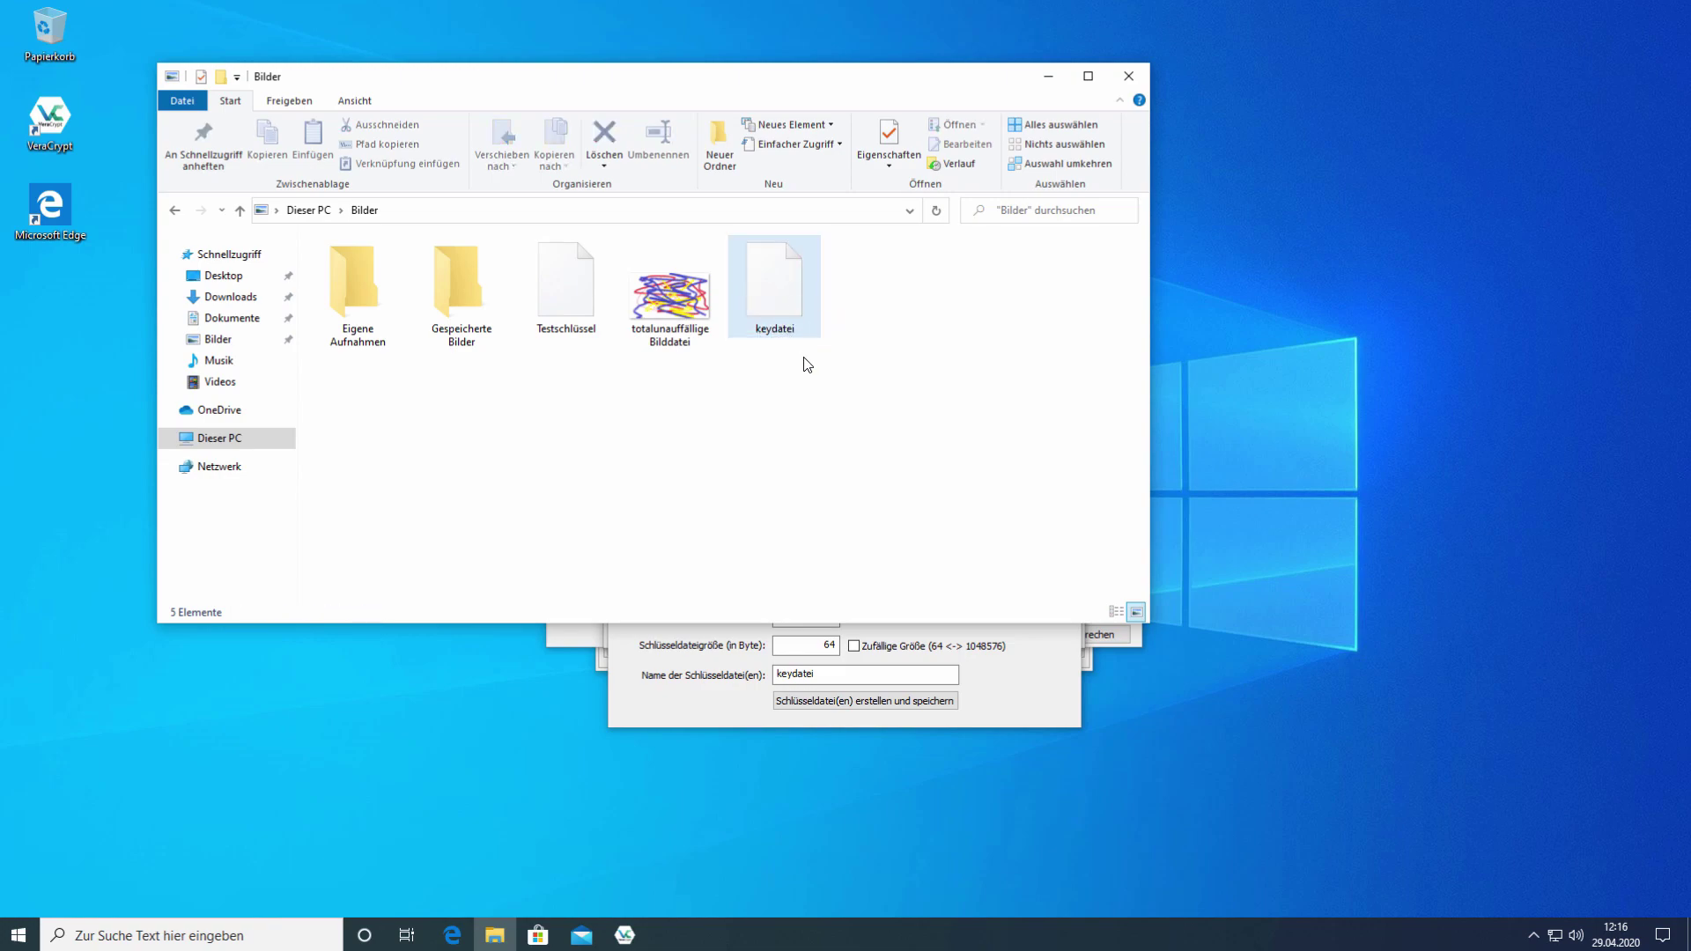
pyautogui.hotkey('alt', 'Tab')
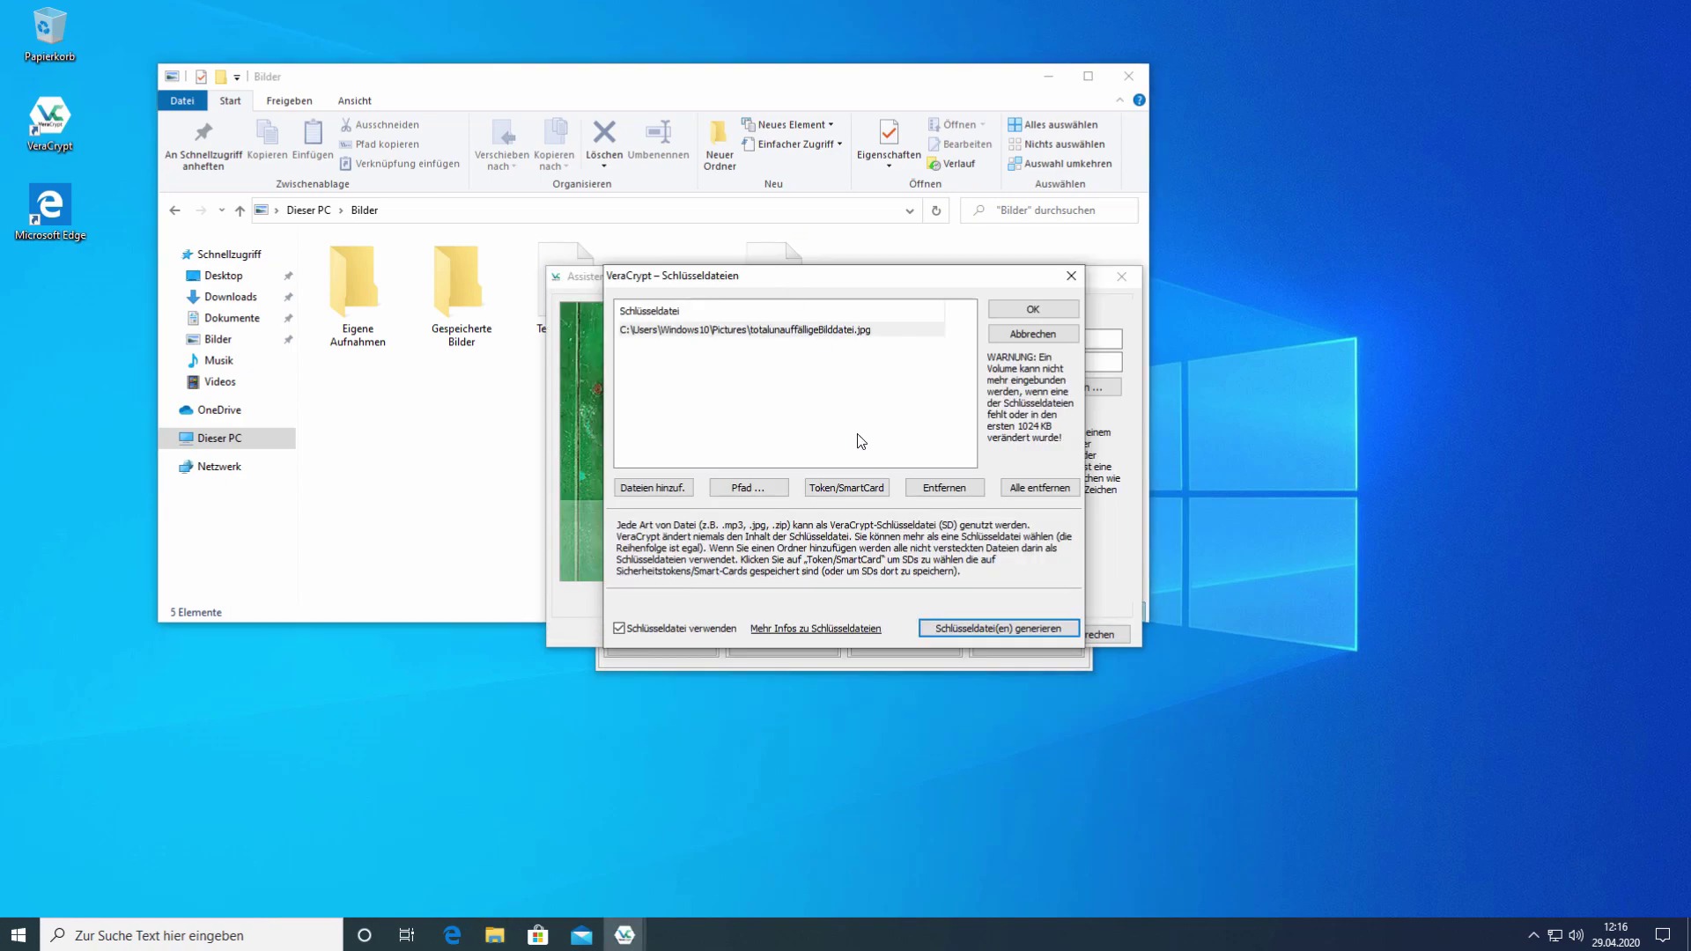
pyautogui.click(681, 493)
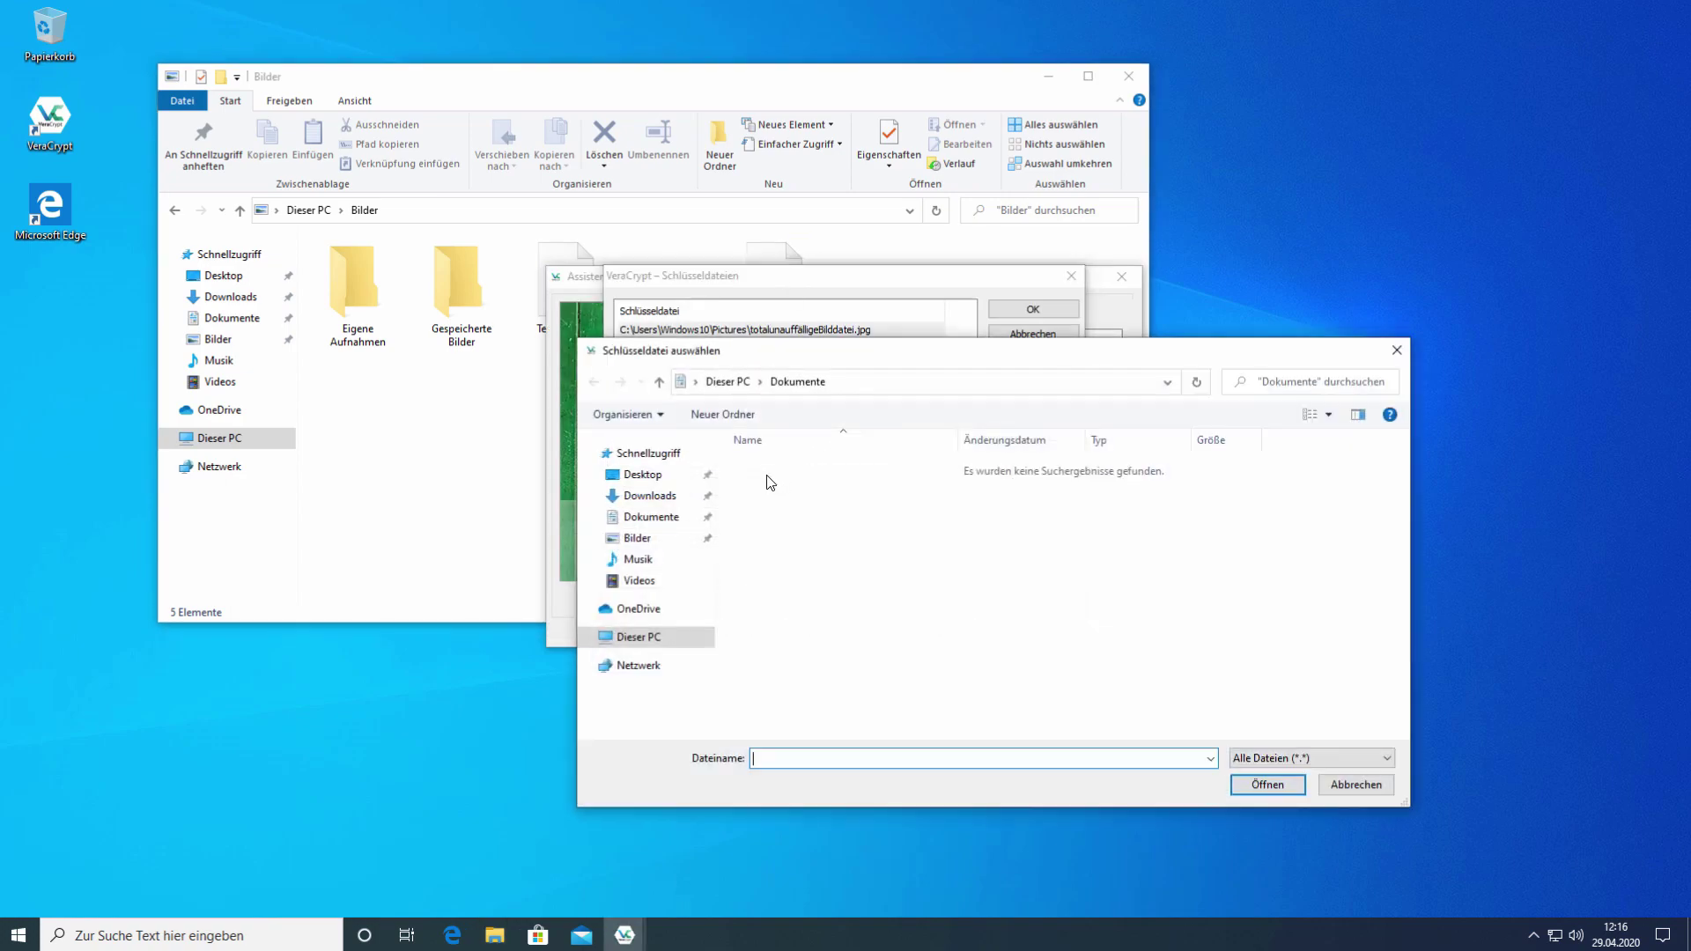
pyautogui.click(637, 538)
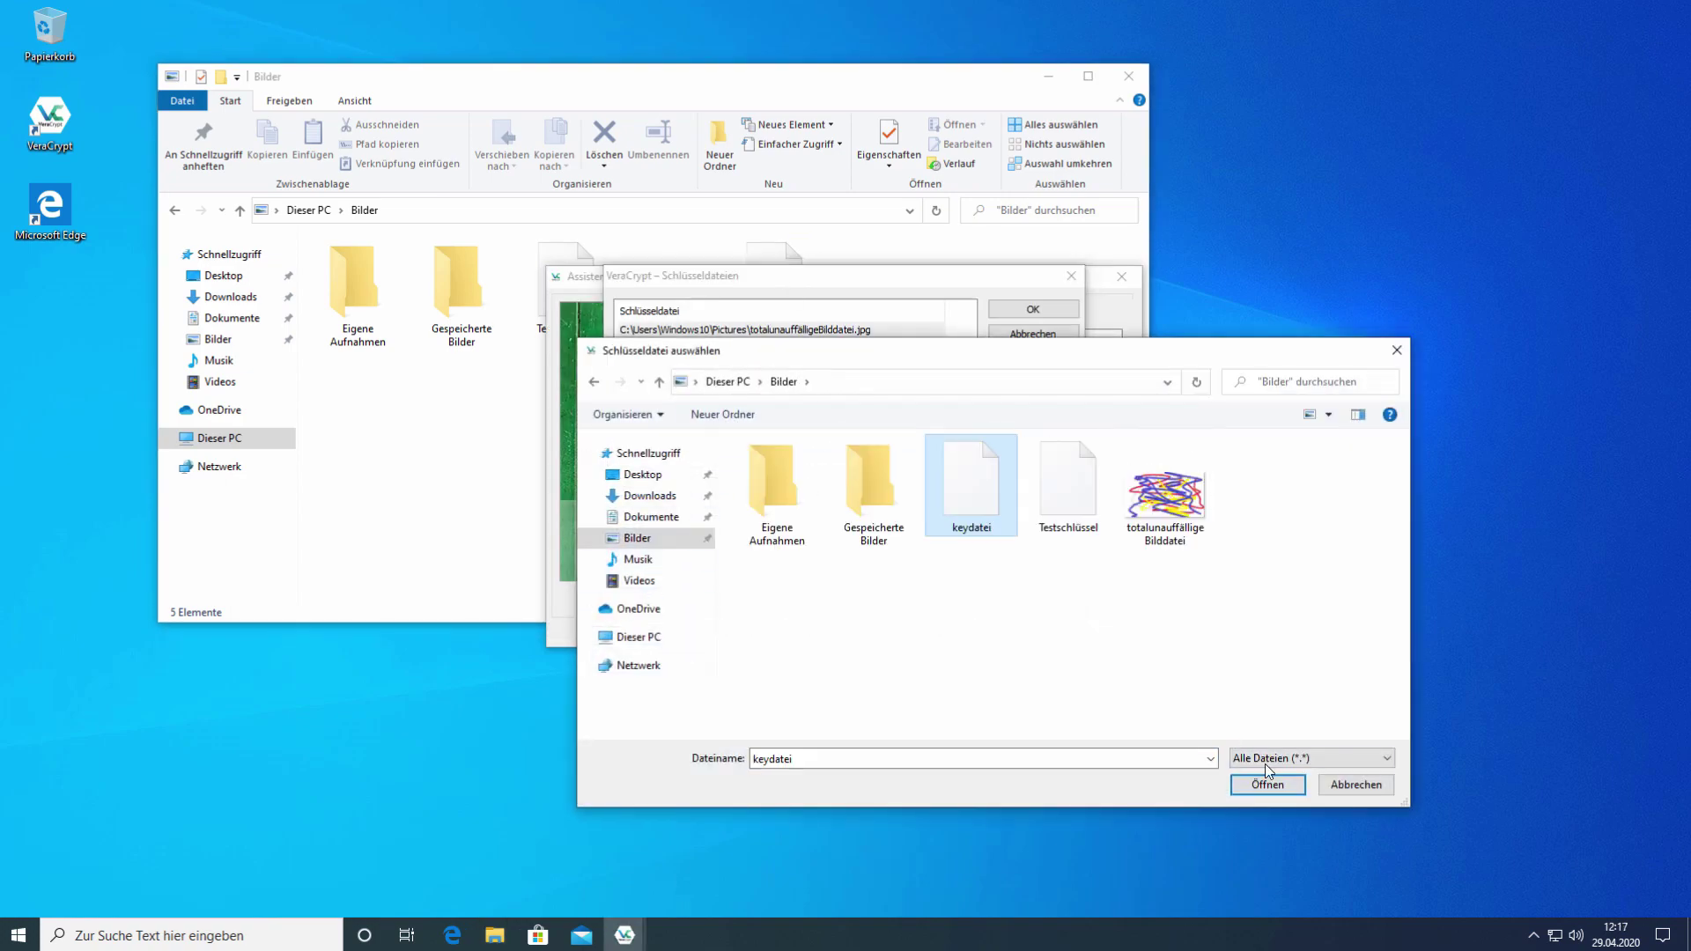
pyautogui.doubleClick(975, 483)
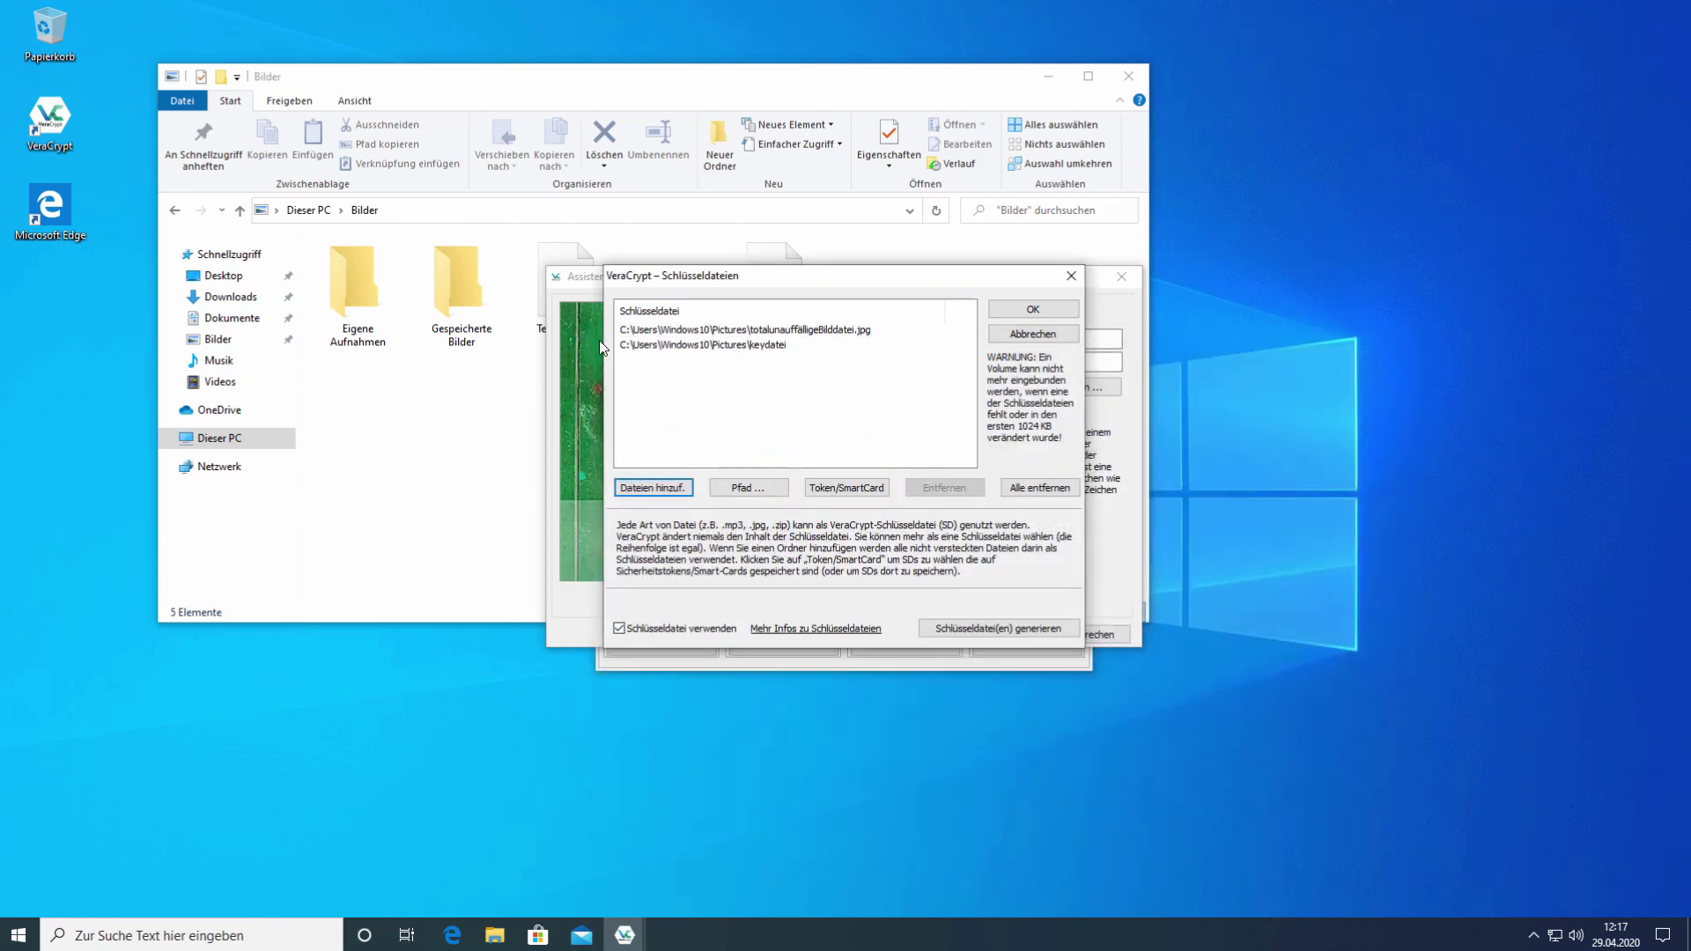
pyautogui.click(741, 349)
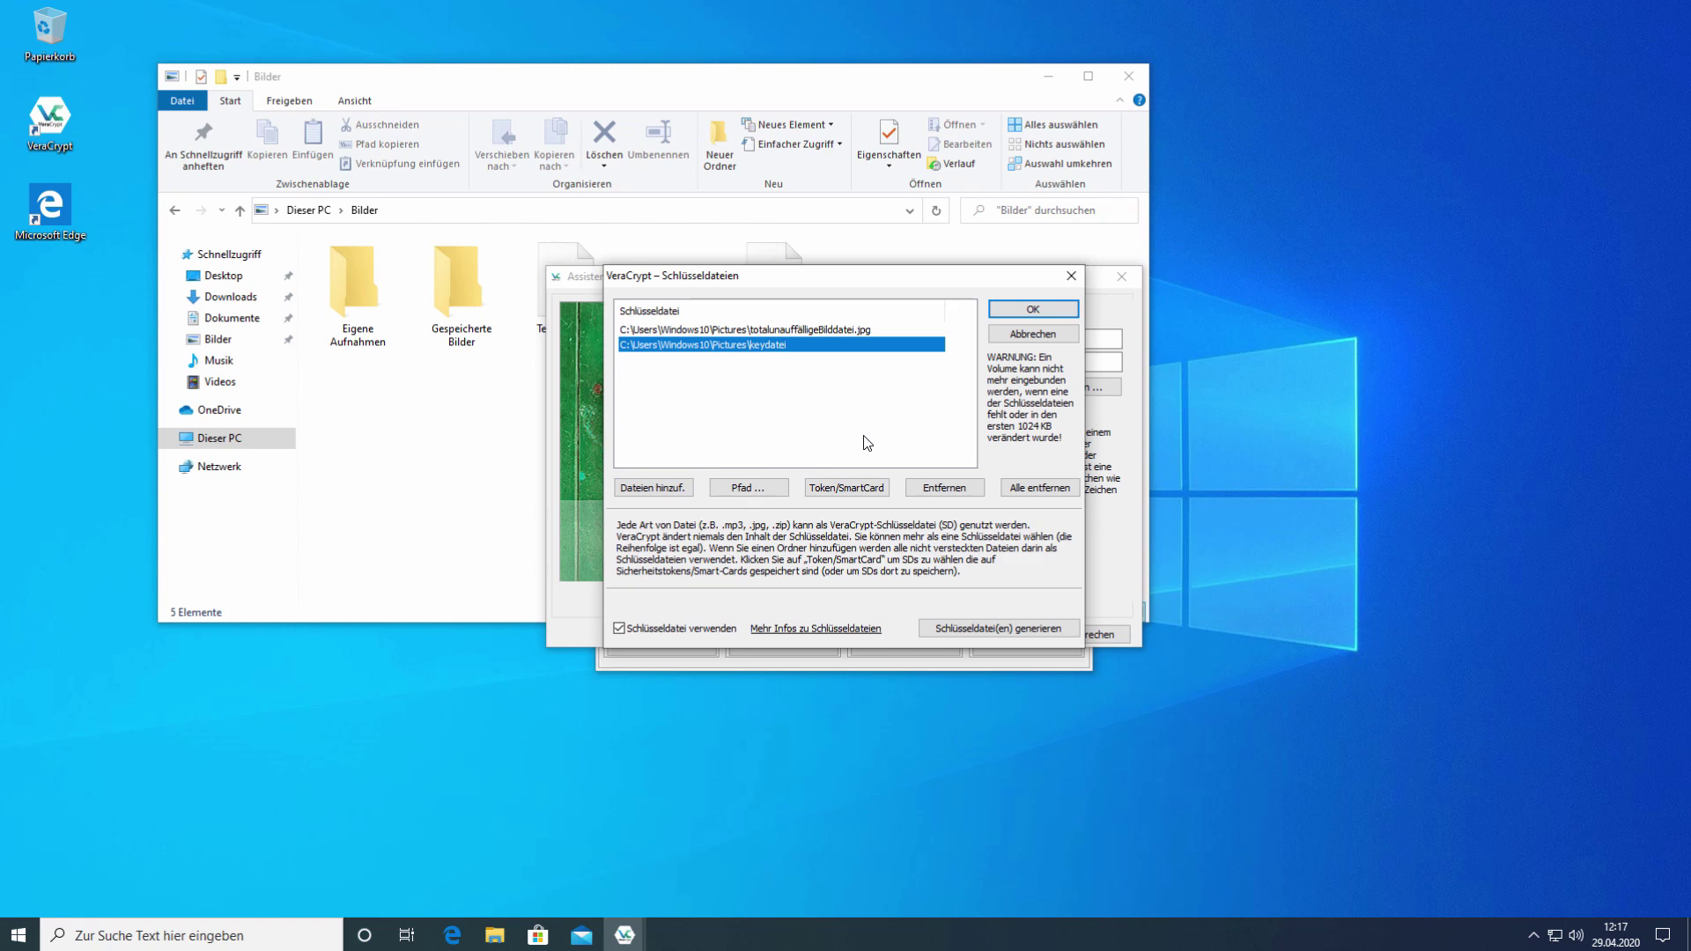
pyautogui.click(958, 496)
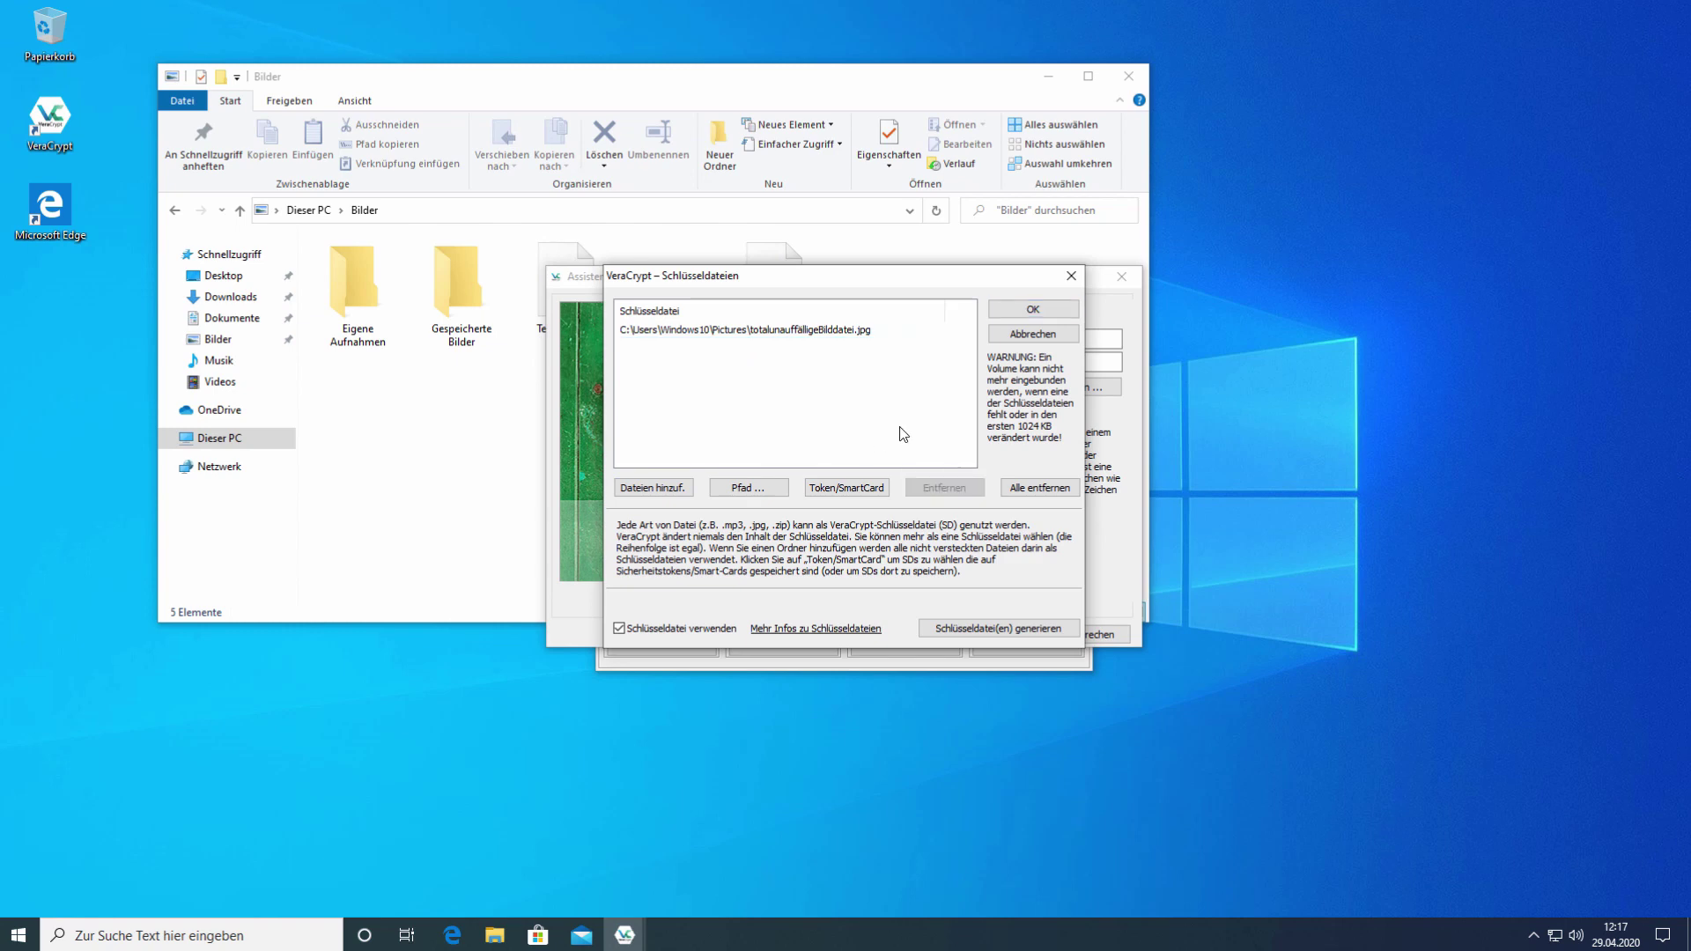
# Dismiss the Token/SmartCard PKCS #11 error and accept the image as the only keyfile.
pyautogui.click(848, 489)
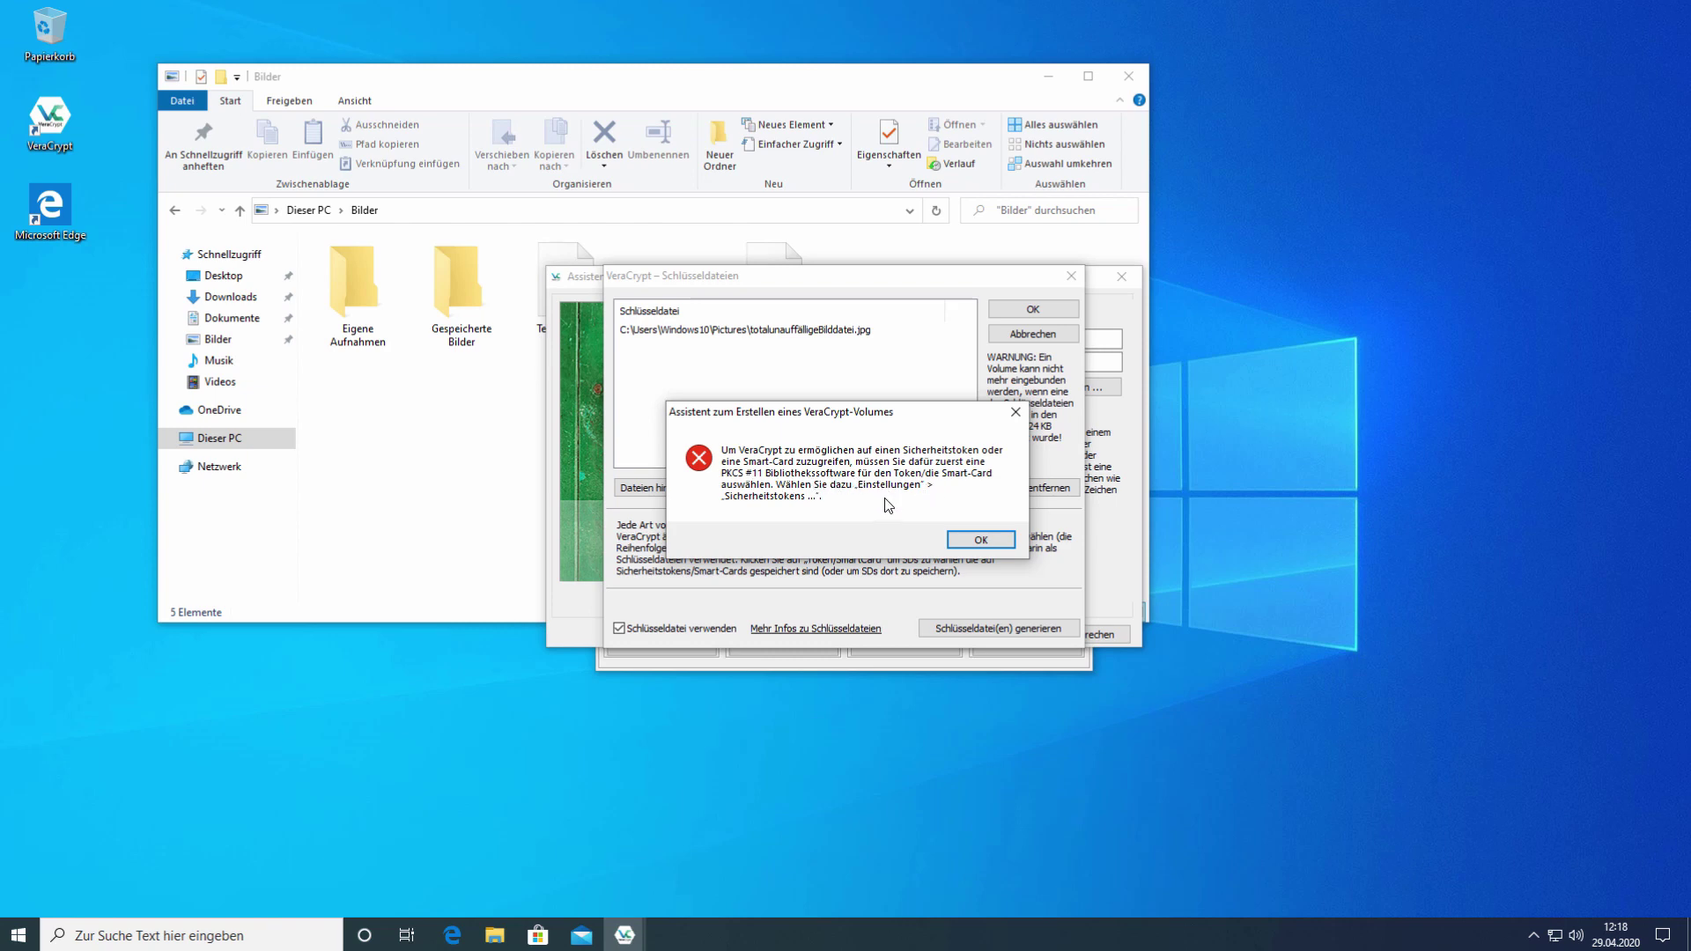
pyautogui.click(969, 539)
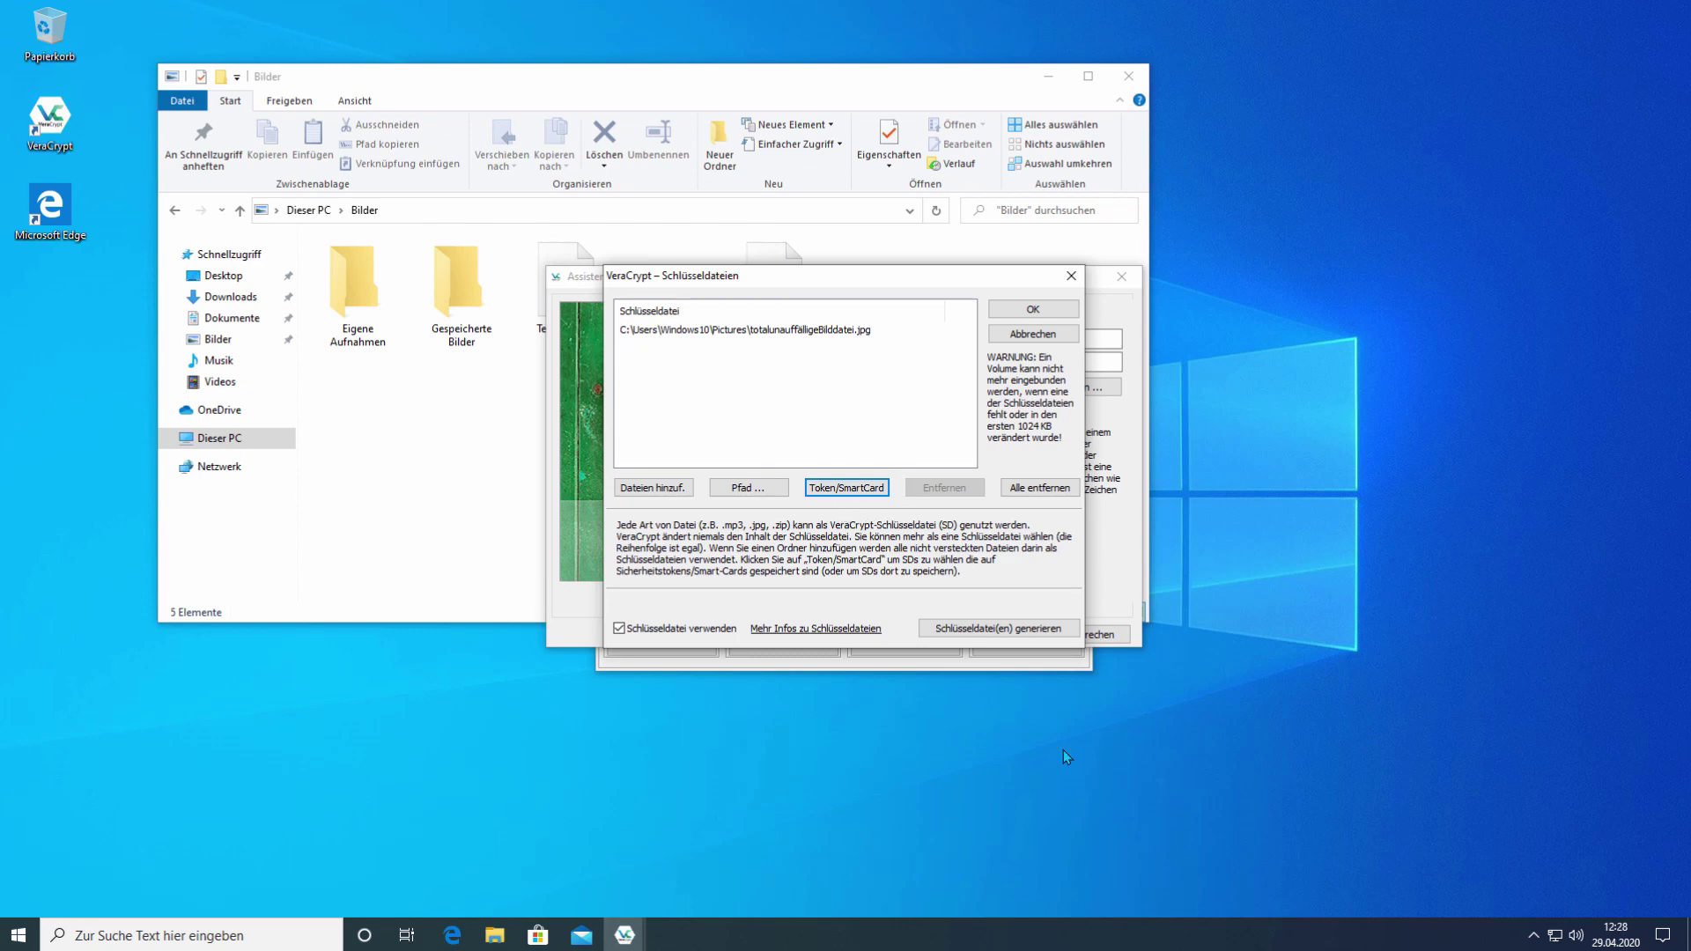
pyautogui.click(1010, 310)
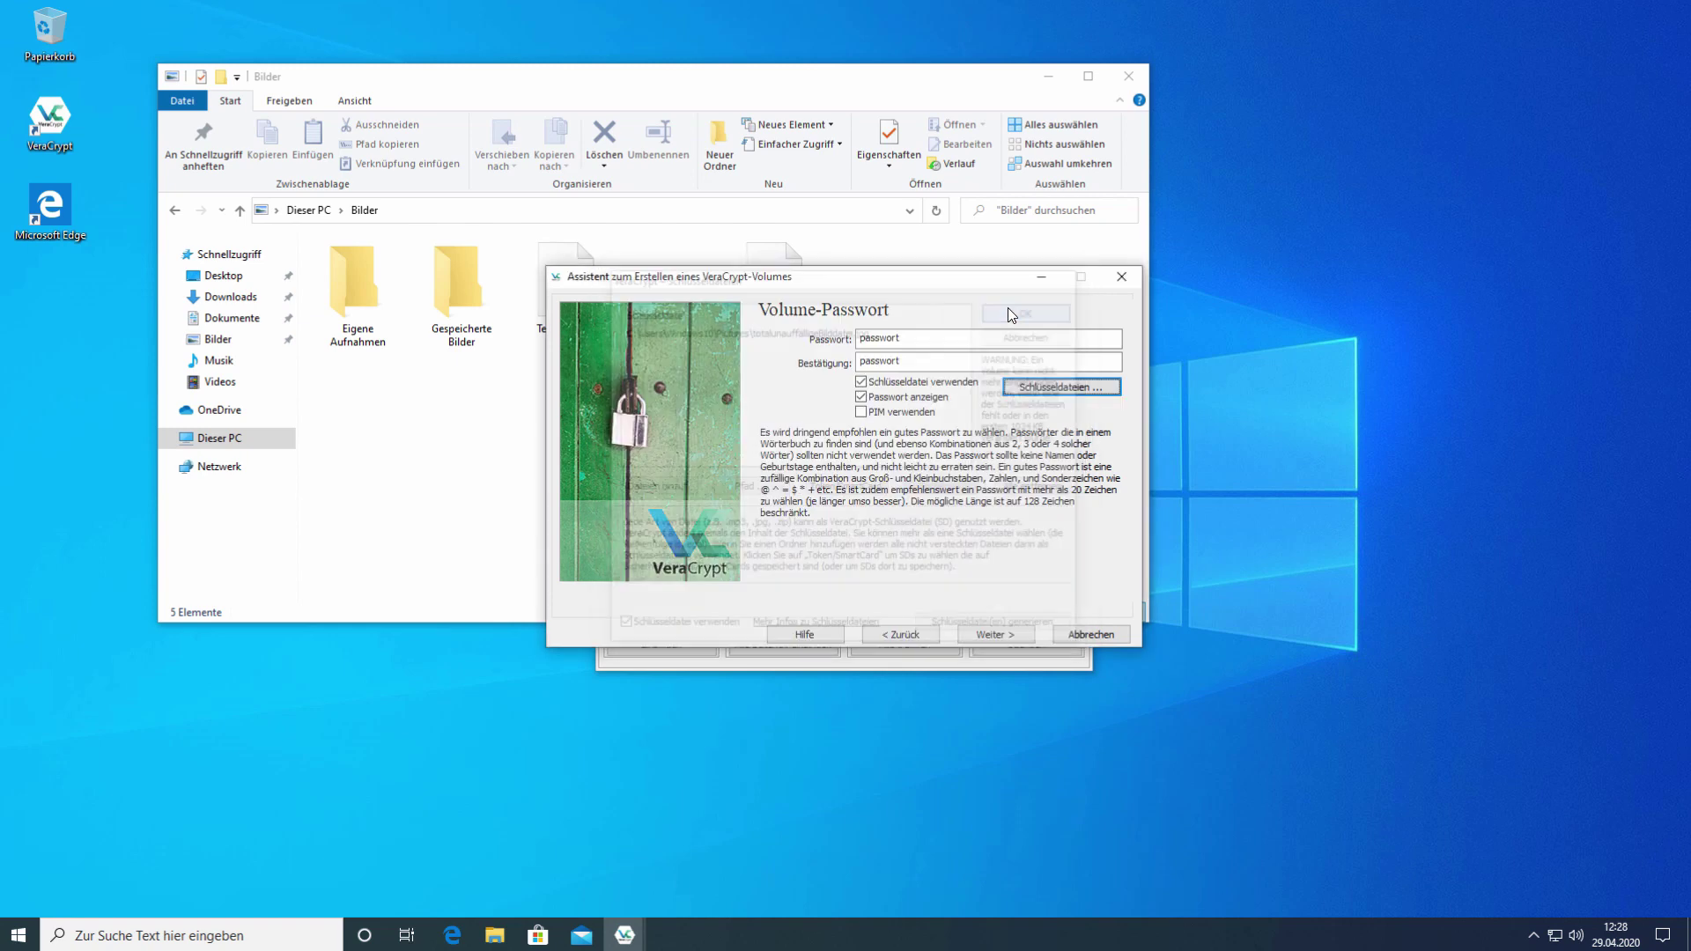
# Accept the short-password warning, format the FAT container Tresor, and close the wizard.
pyautogui.click(990, 636)
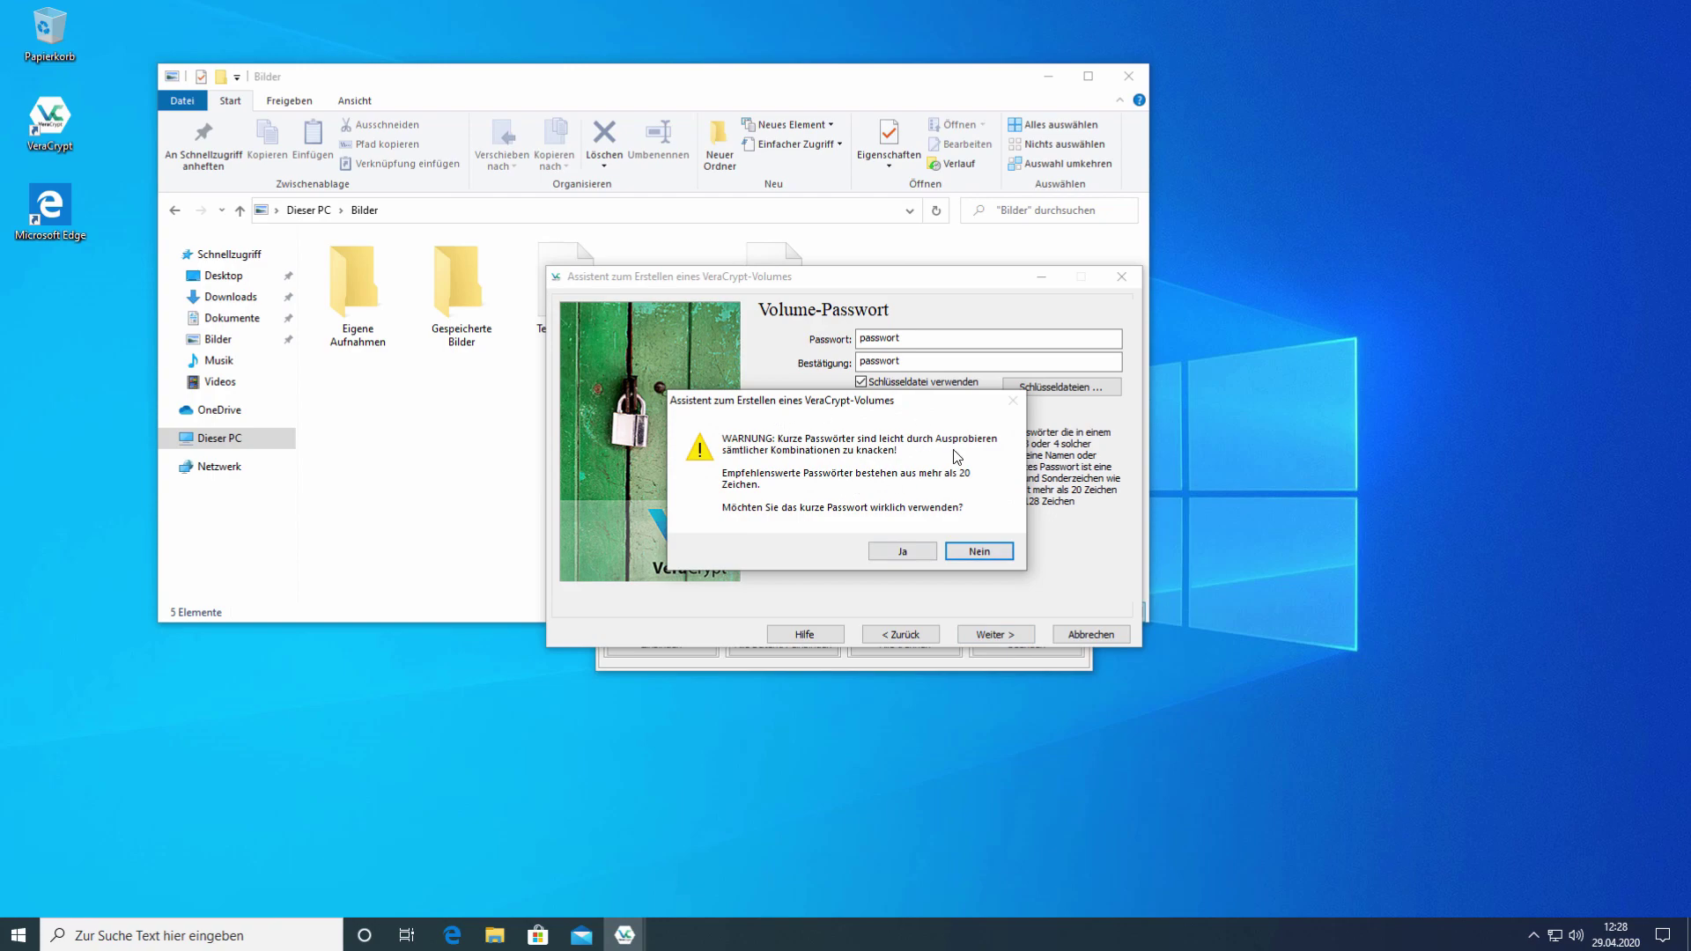
pyautogui.click(902, 553)
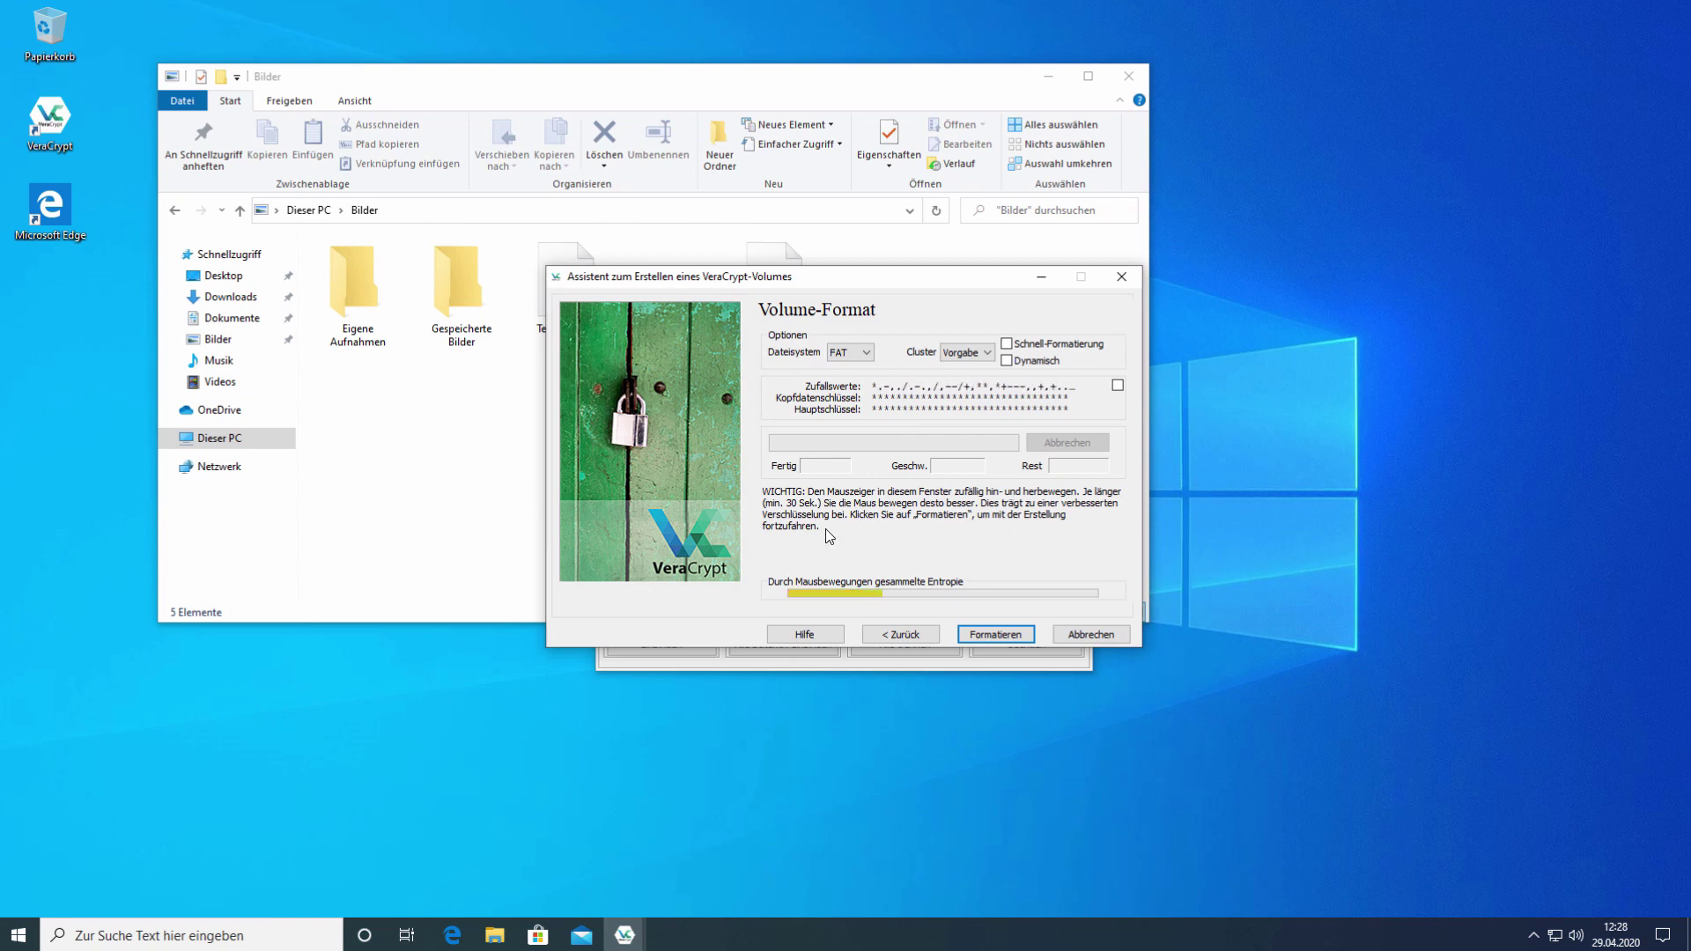
pyautogui.click(1027, 630)
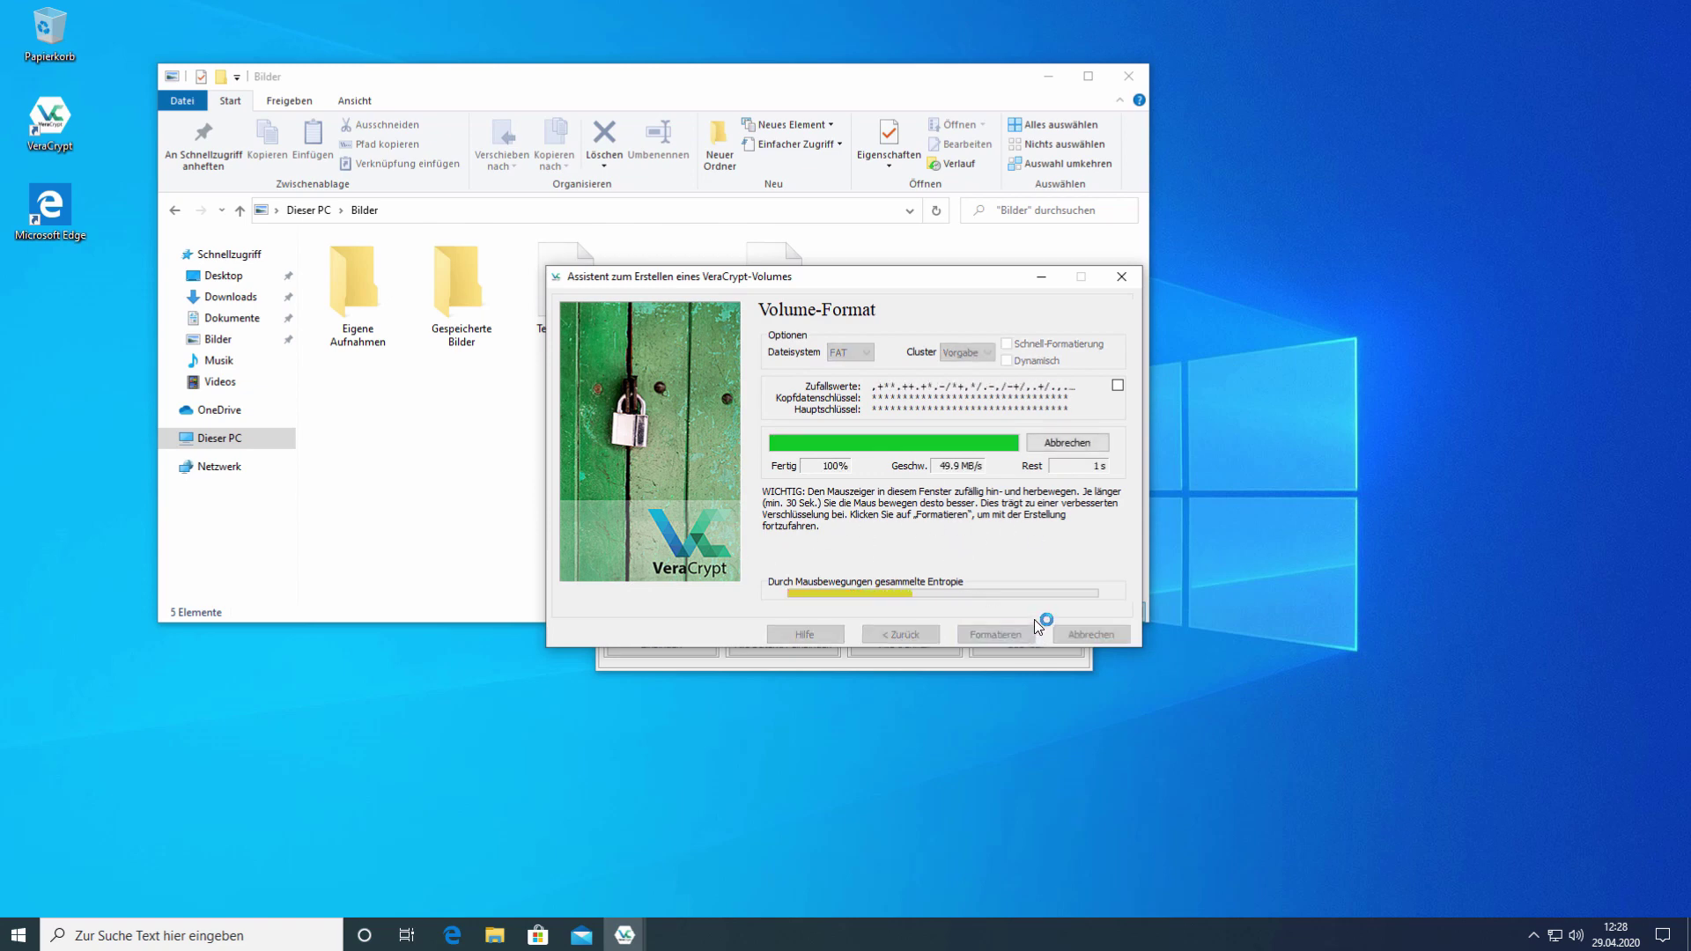
pyautogui.click(949, 526)
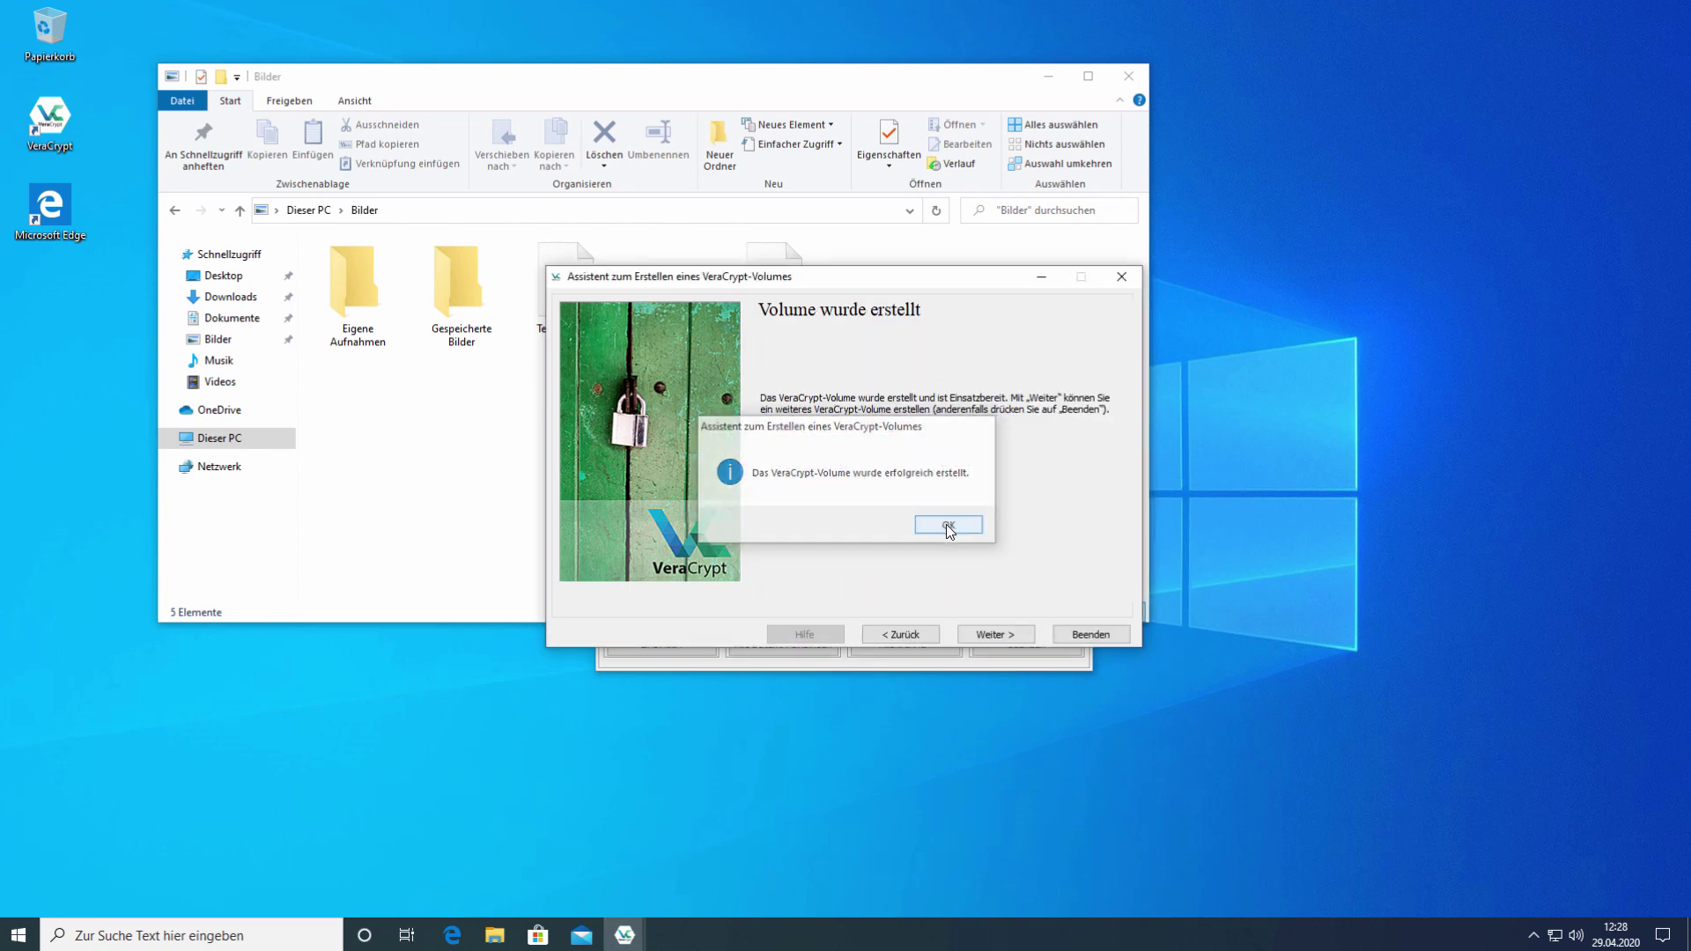
pyautogui.click(1094, 635)
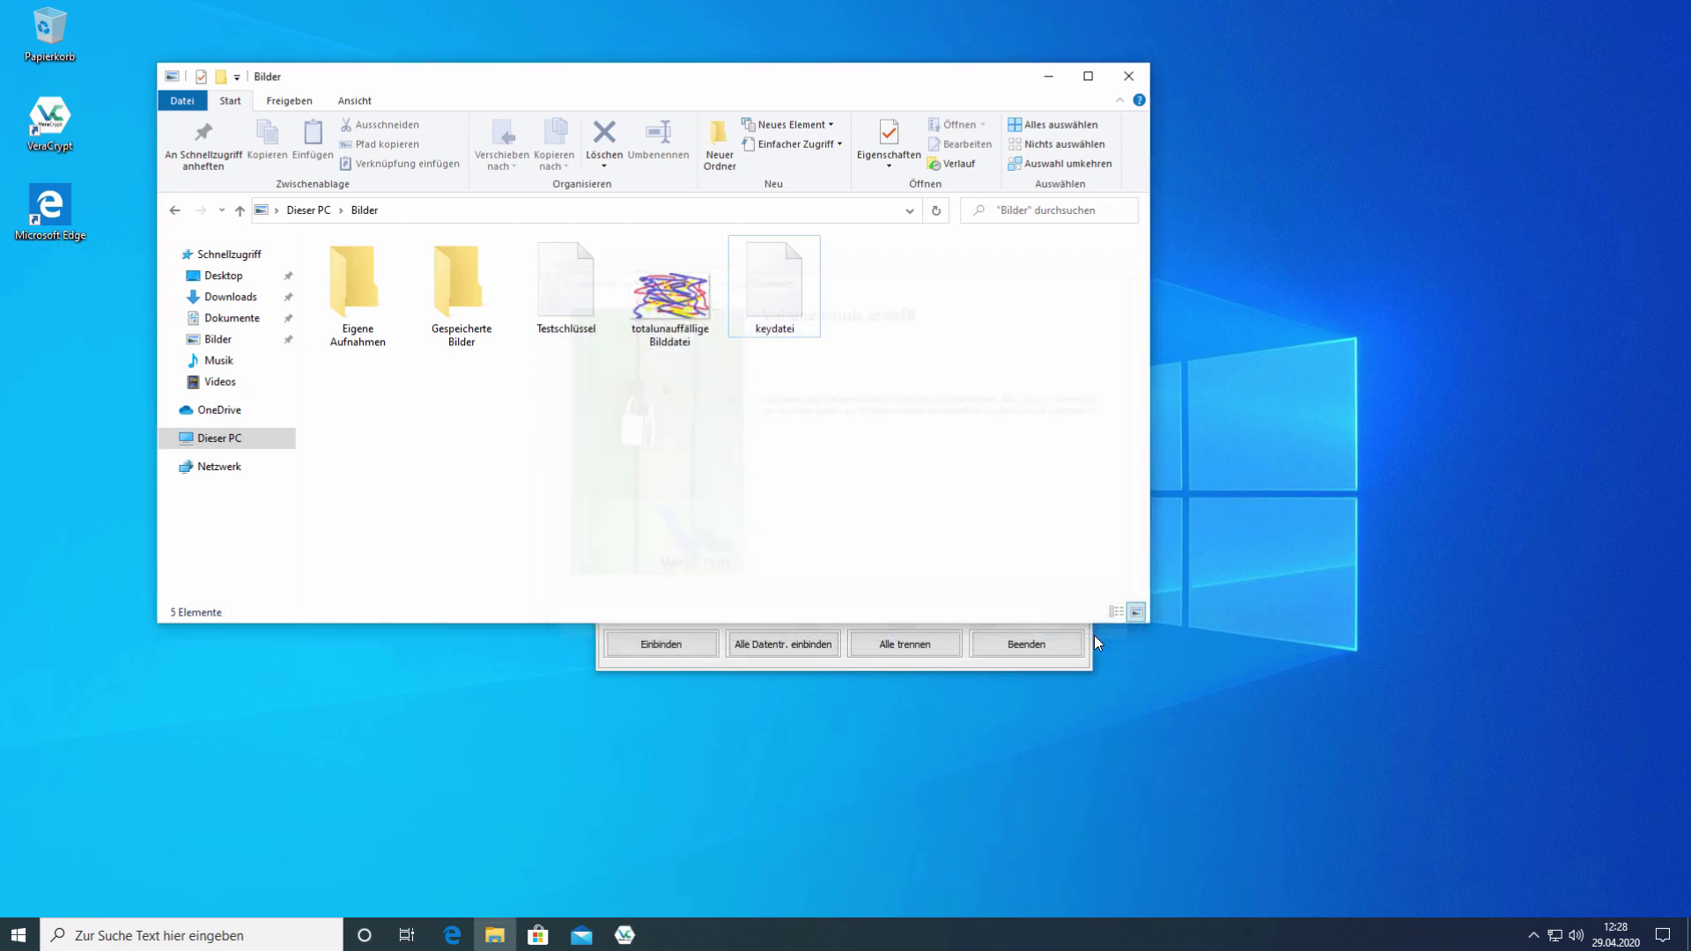
# Select E:\testcon as the volume to mount and open its password prompt.
pyautogui.click(964, 663)
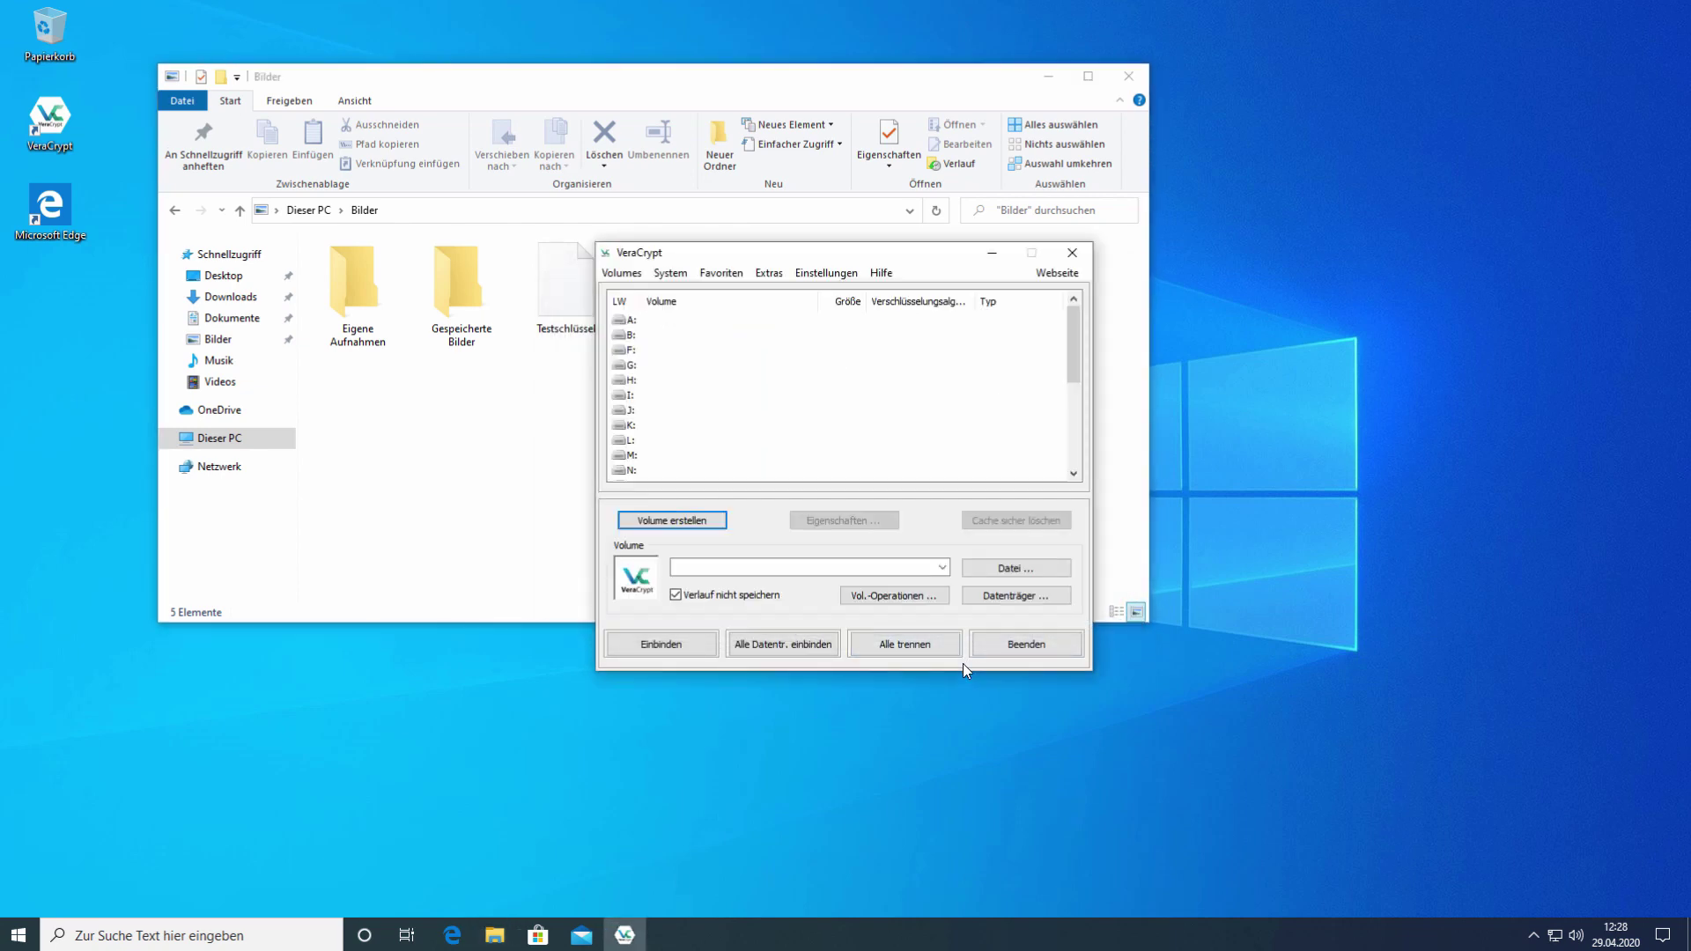
pyautogui.click(1023, 568)
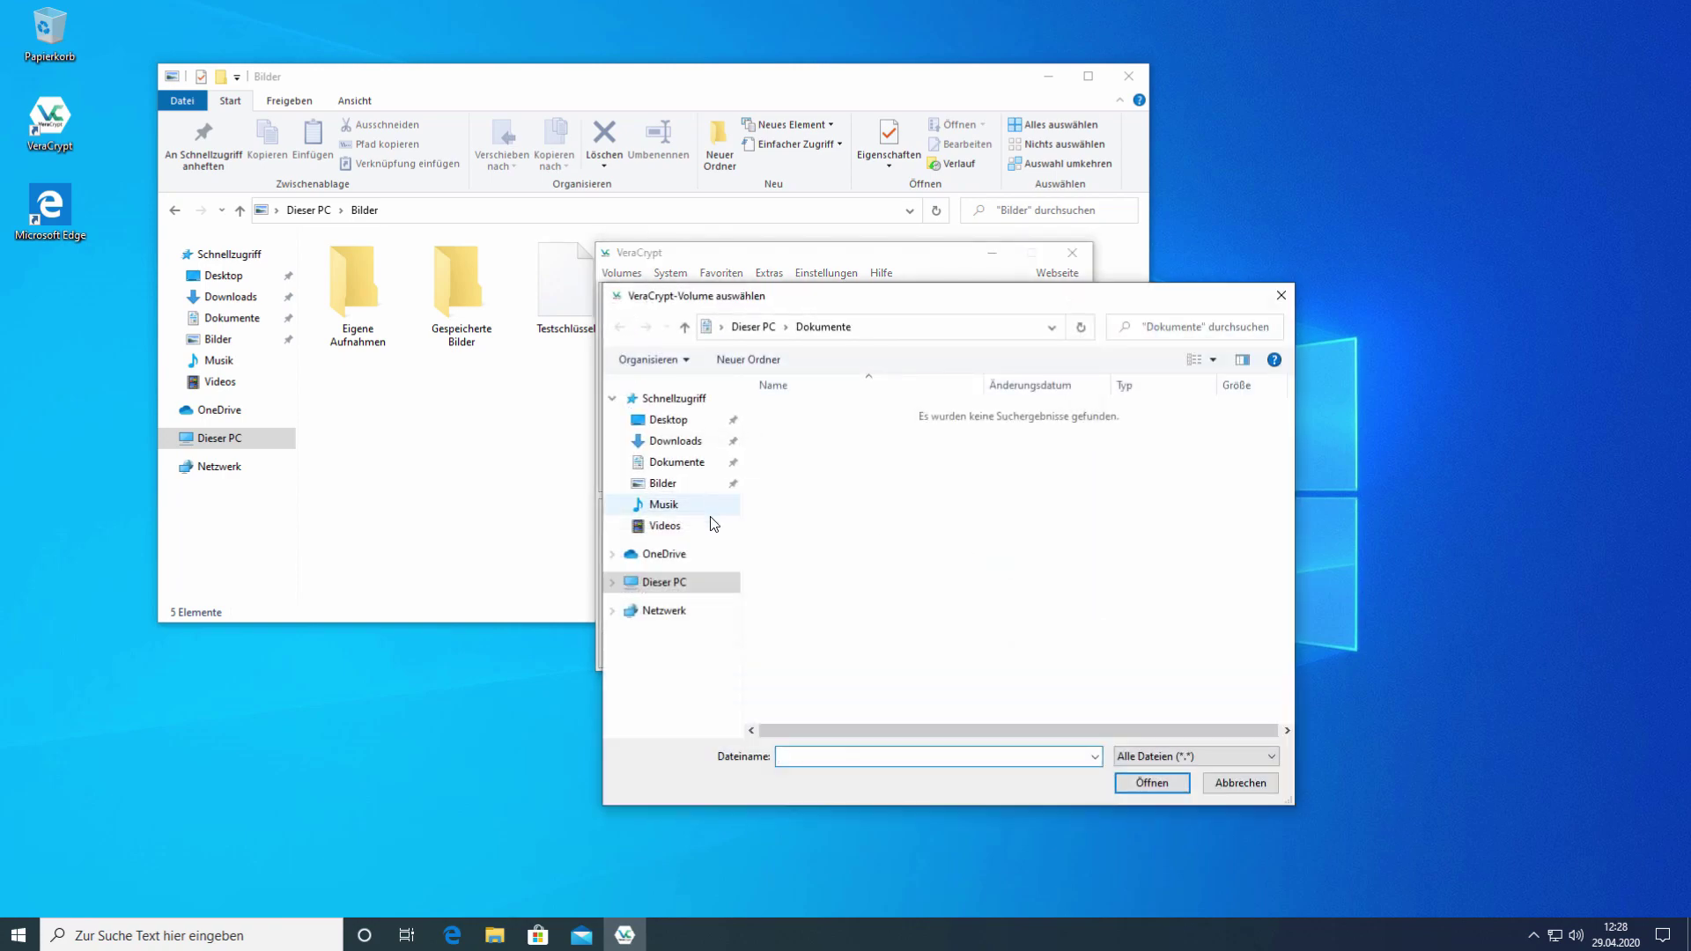
pyautogui.click(688, 590)
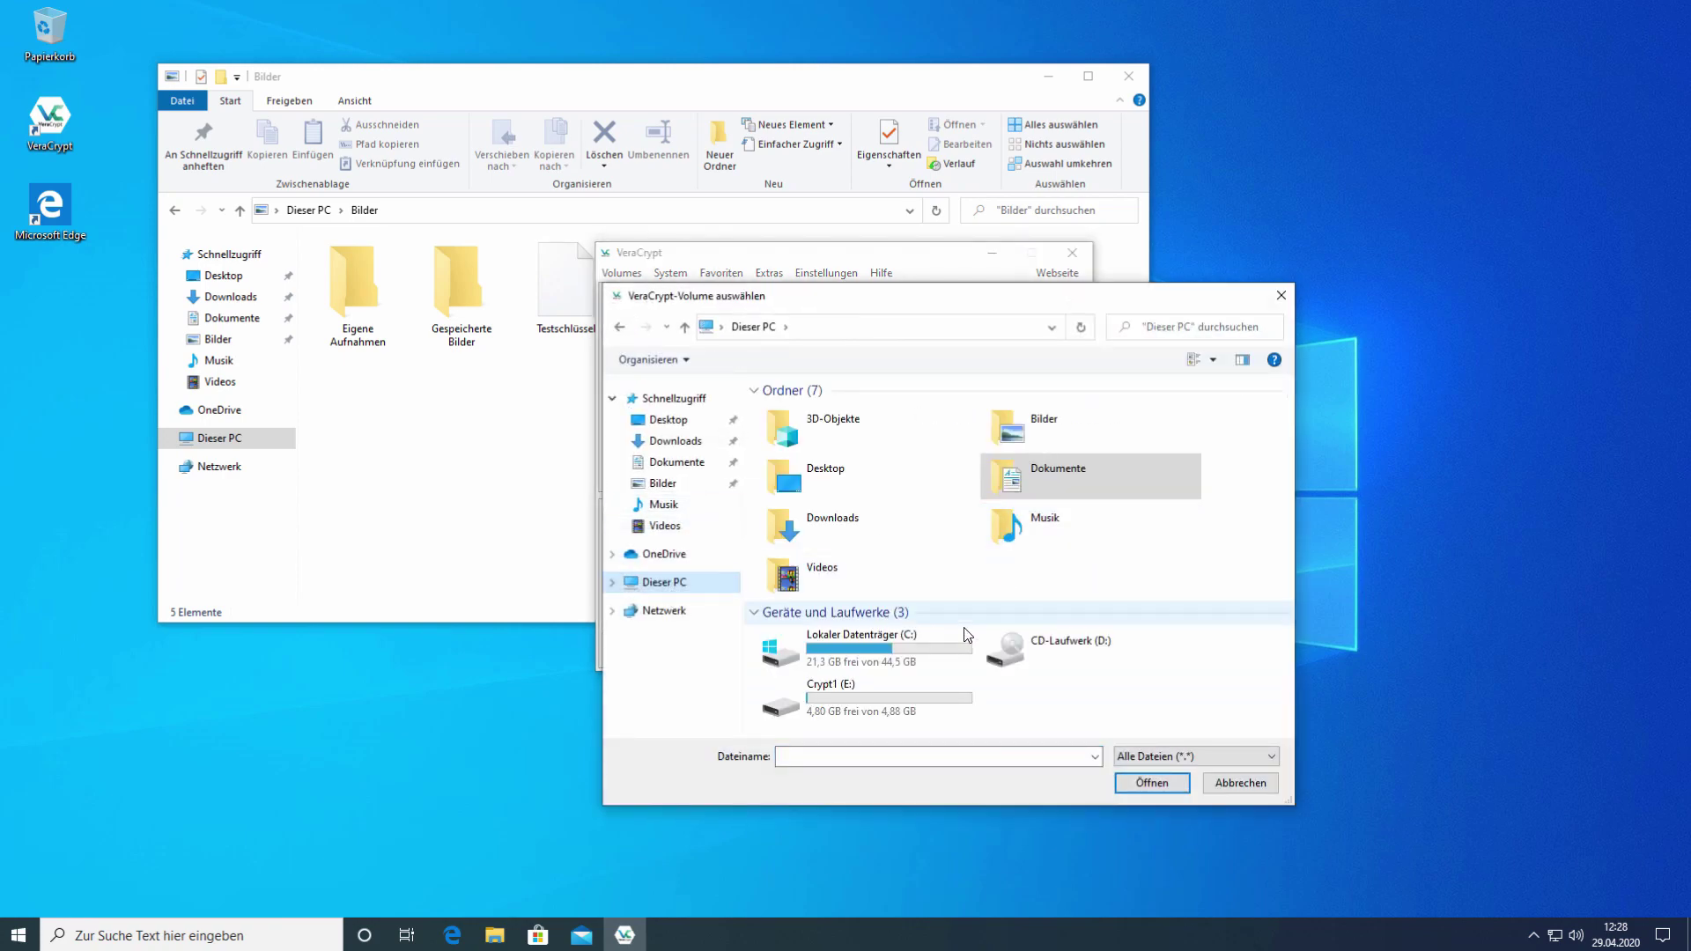
pyautogui.doubleClick(885, 689)
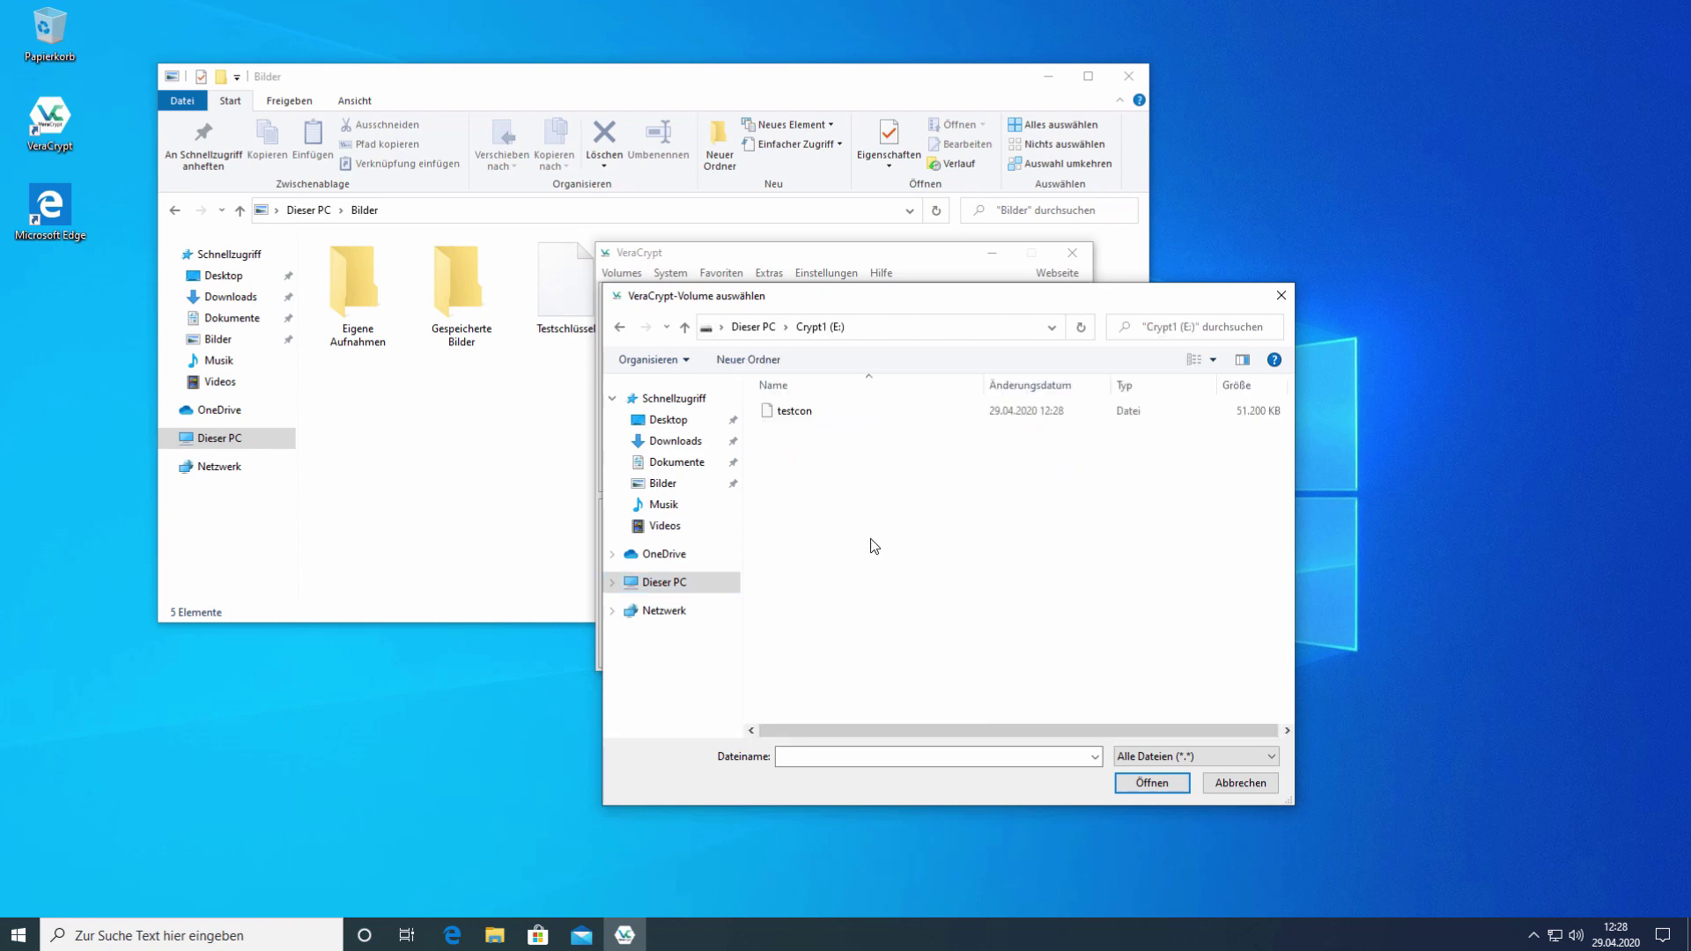
pyautogui.click(847, 411)
pyautogui.click(1151, 783)
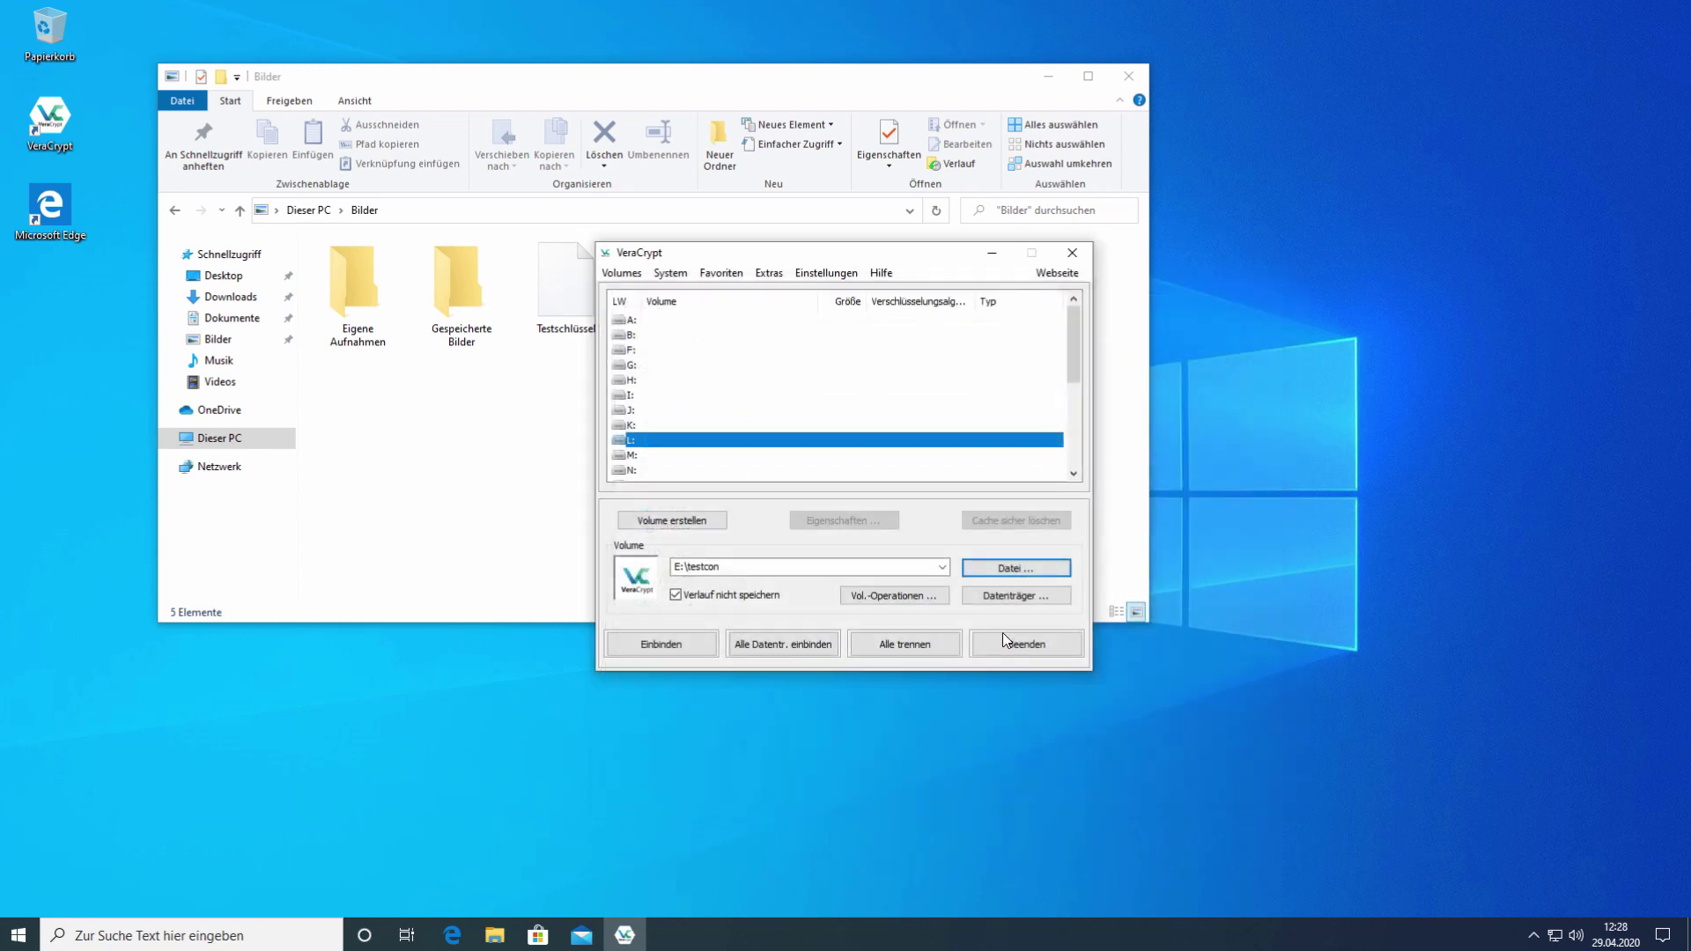
pyautogui.click(661, 644)
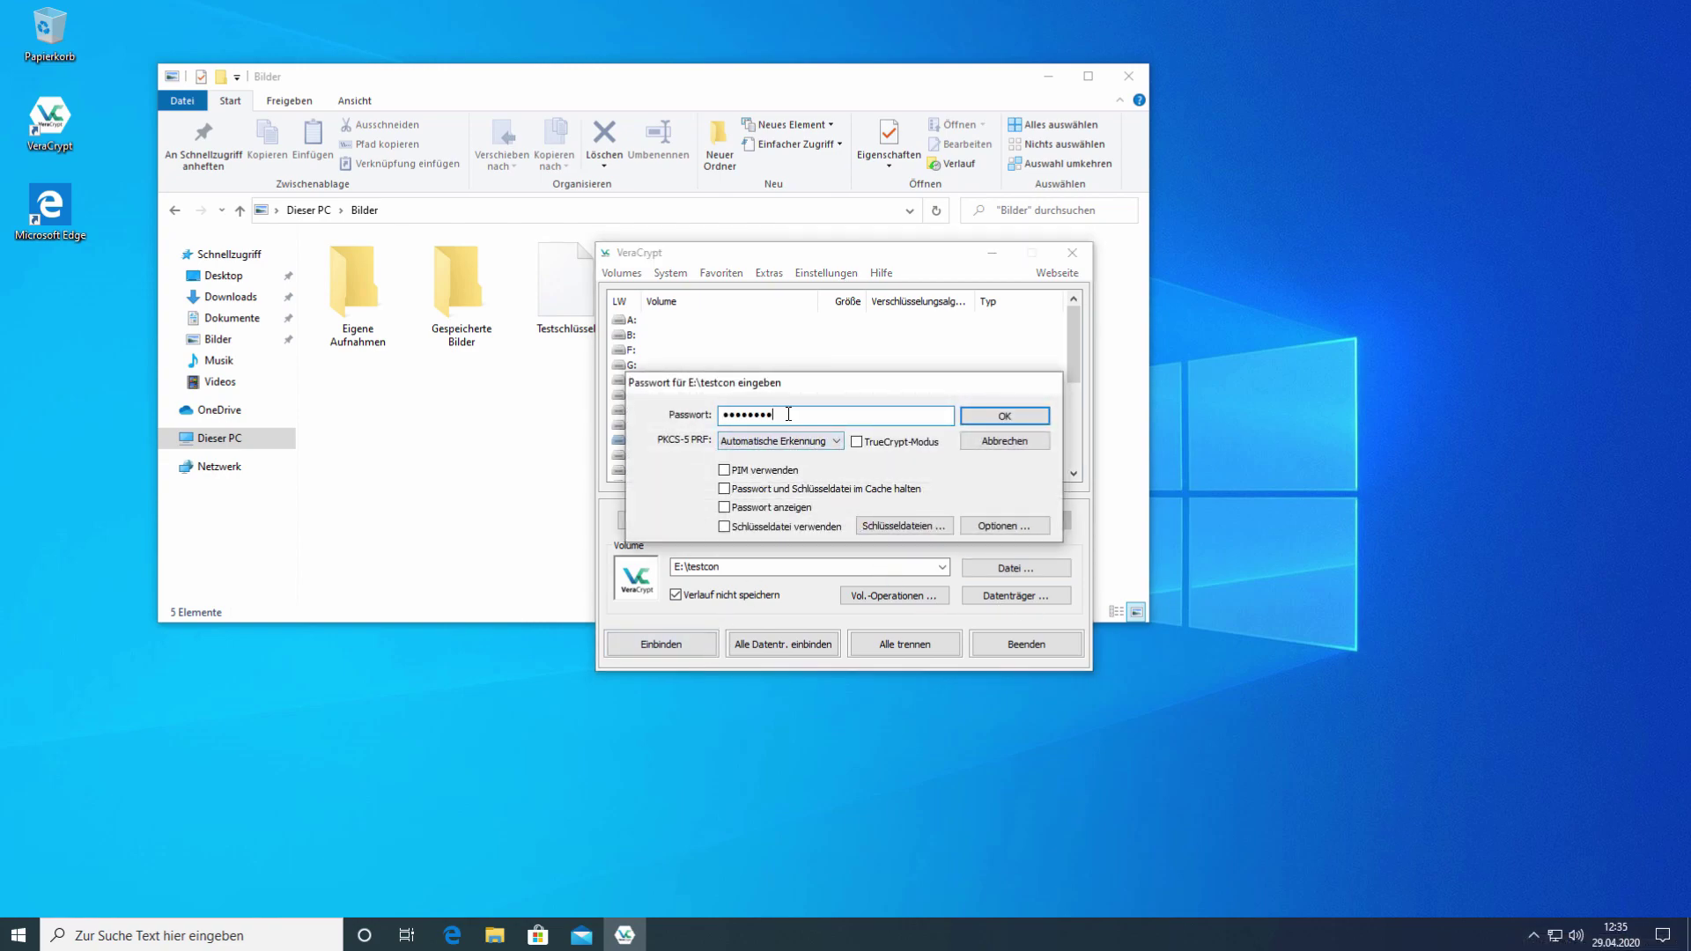
# Choose the 'totalunauffällige Bilddatei' picture from Bilder as the keyfile for mounting E:\testcon.
pyautogui.click(724, 526)
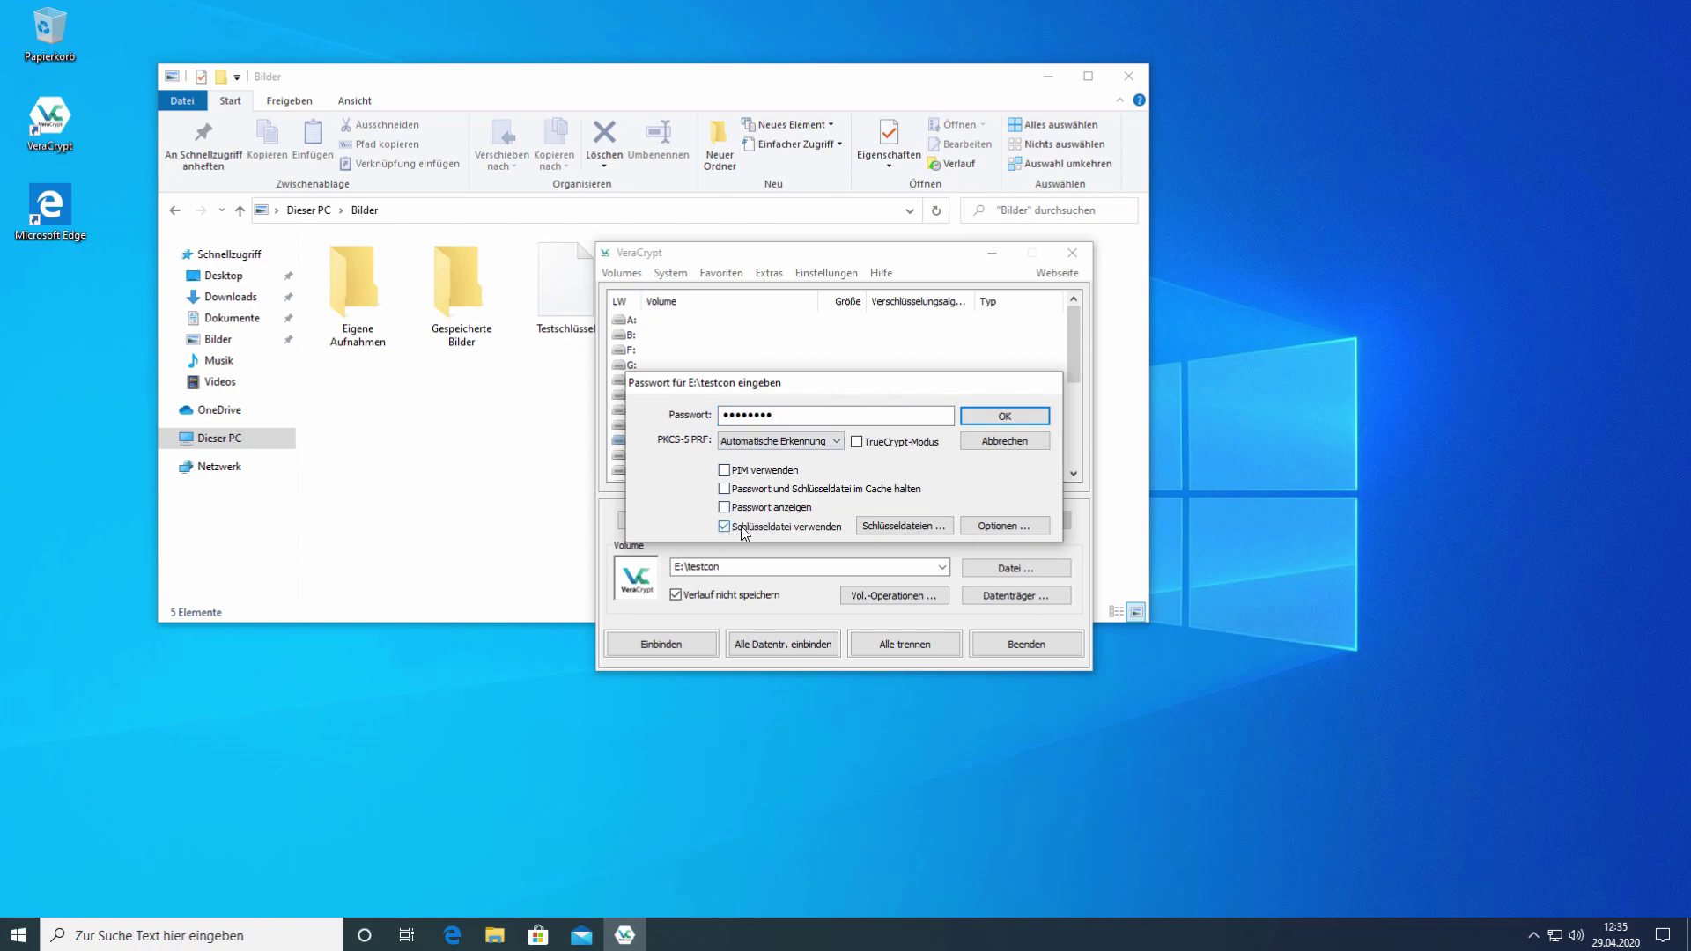
pyautogui.click(894, 527)
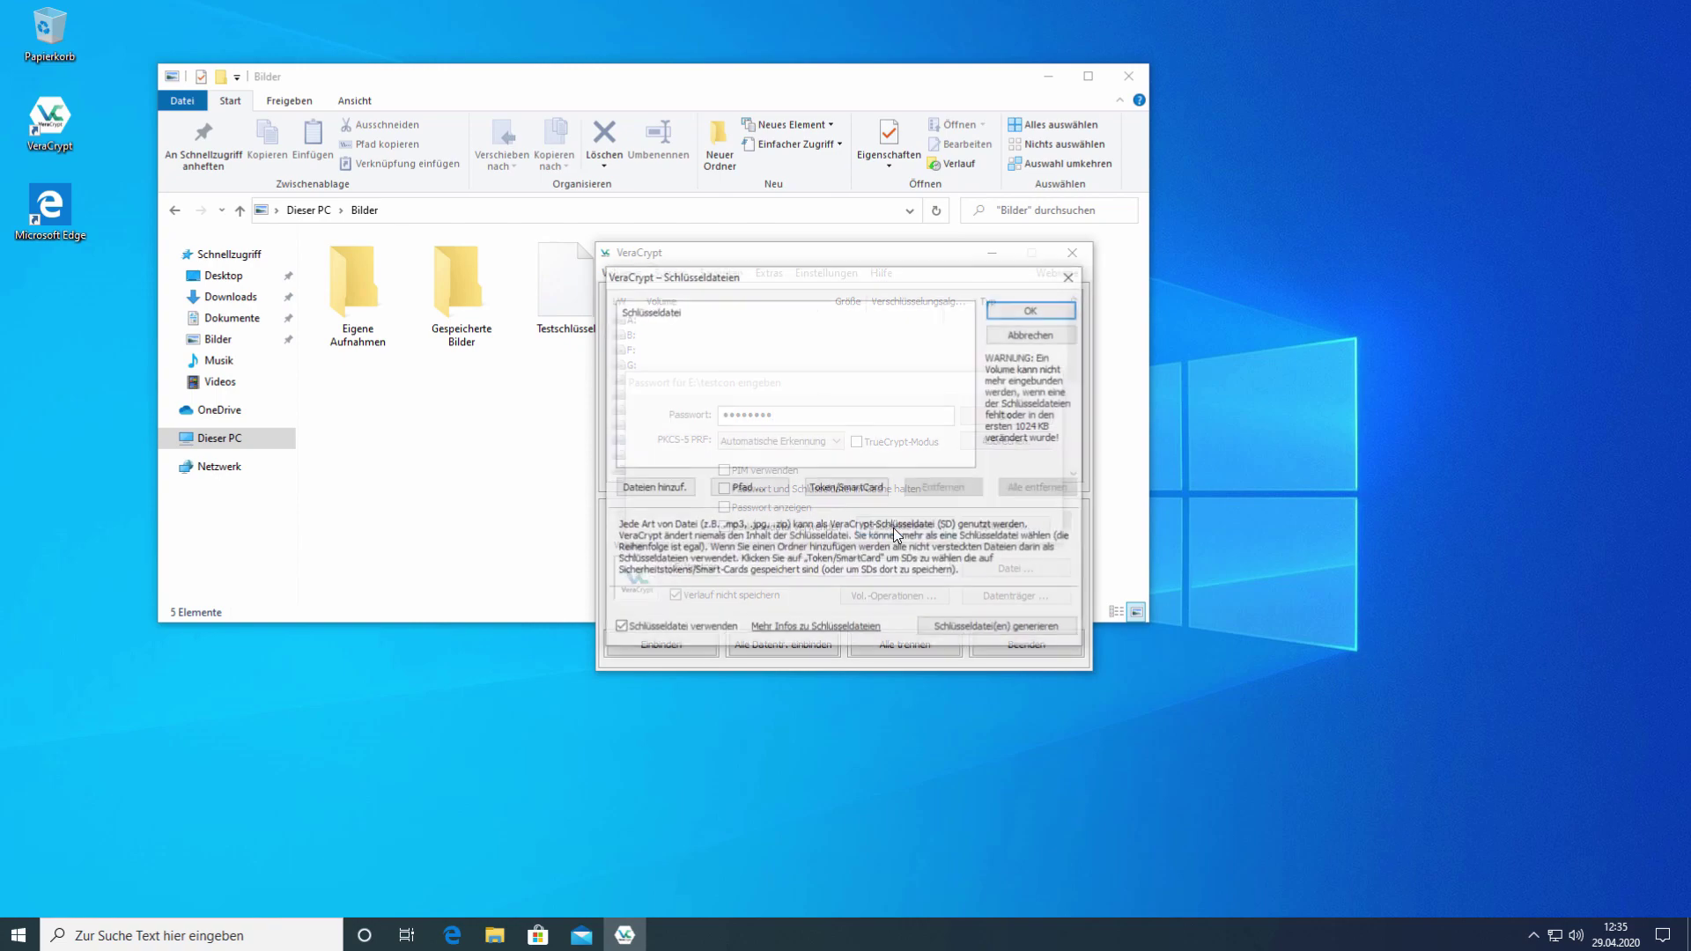
pyautogui.click(675, 490)
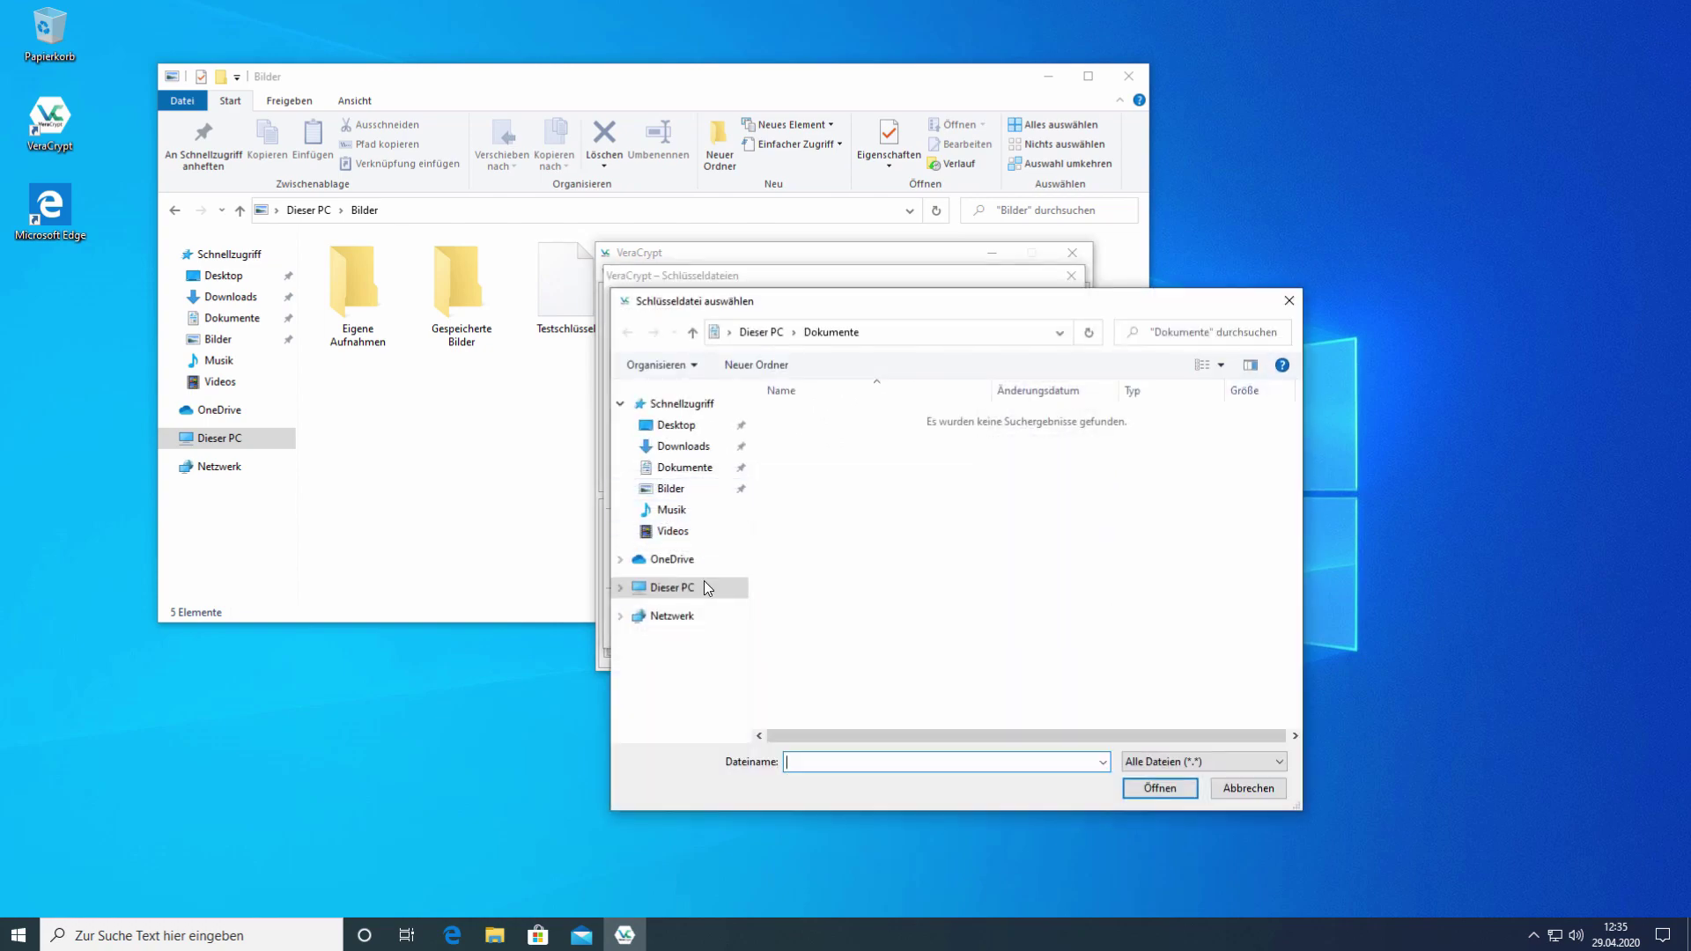
pyautogui.click(693, 597)
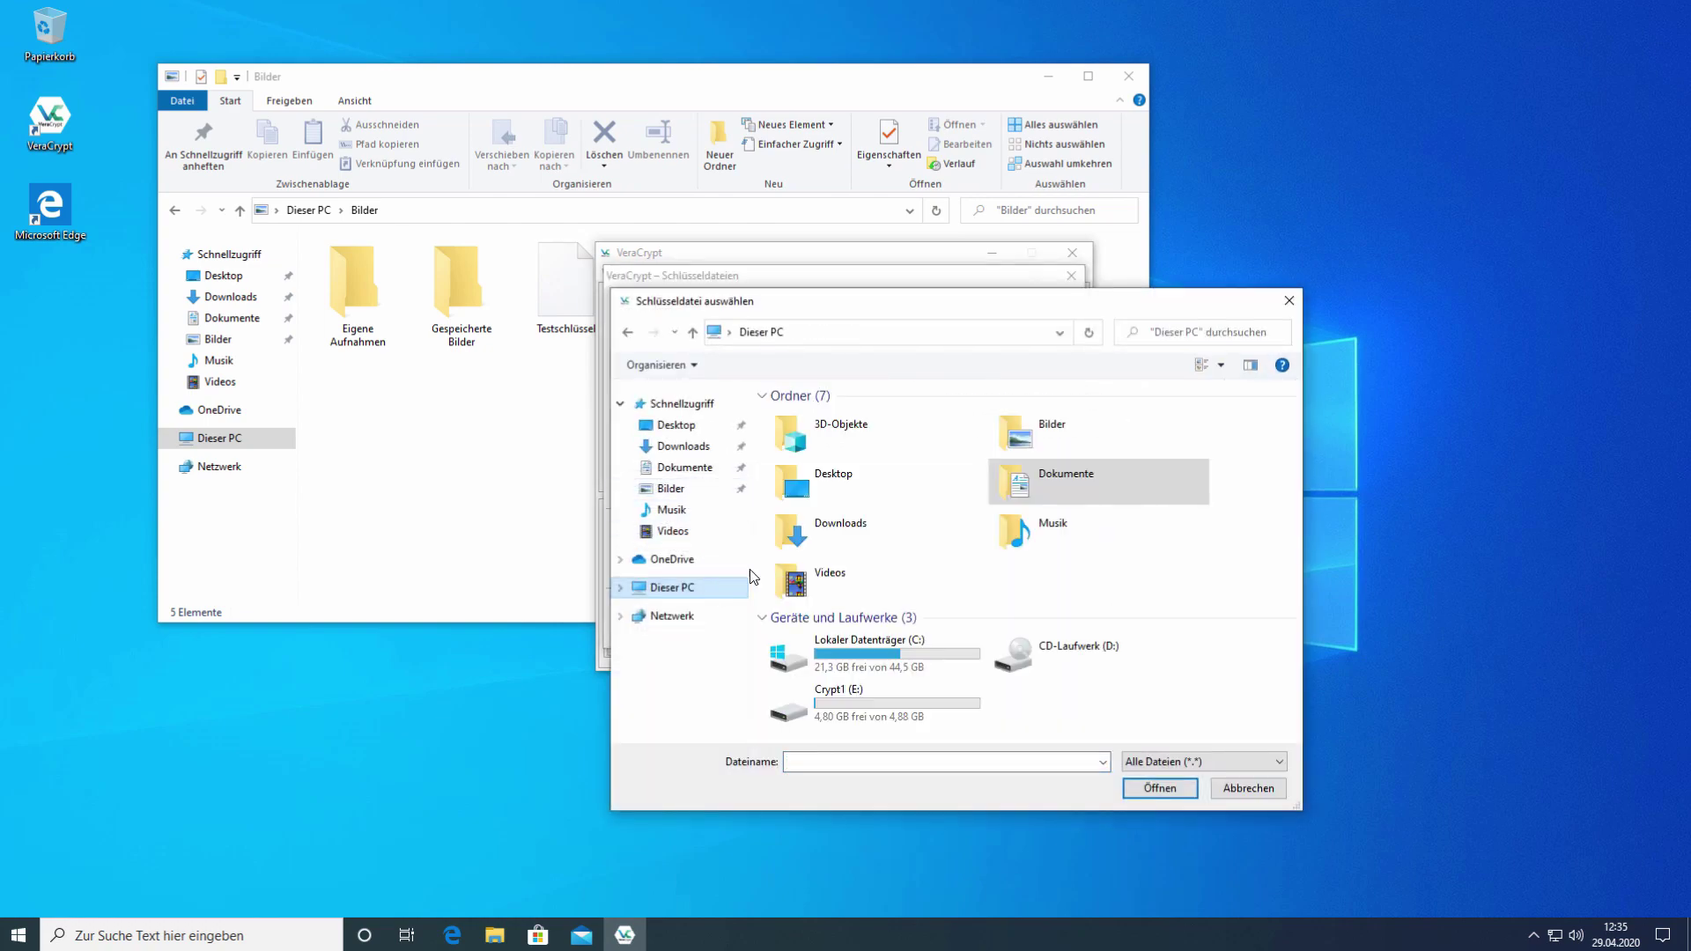
pyautogui.doubleClick(1033, 425)
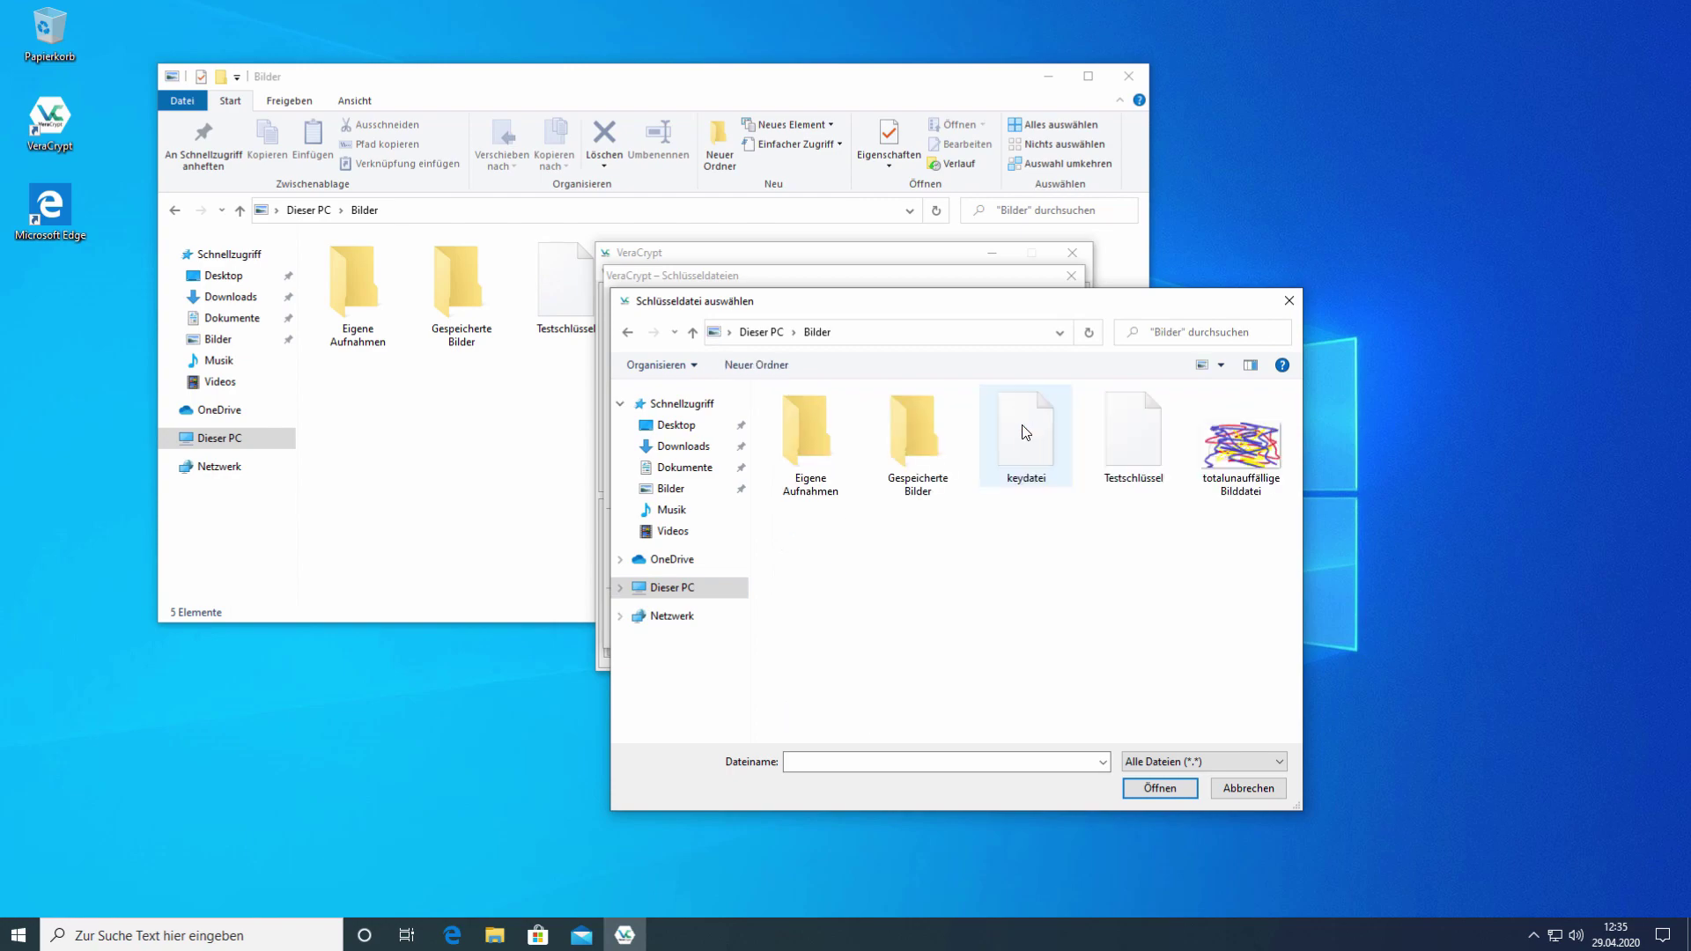
pyautogui.click(1247, 460)
pyautogui.doubleClick(1246, 460)
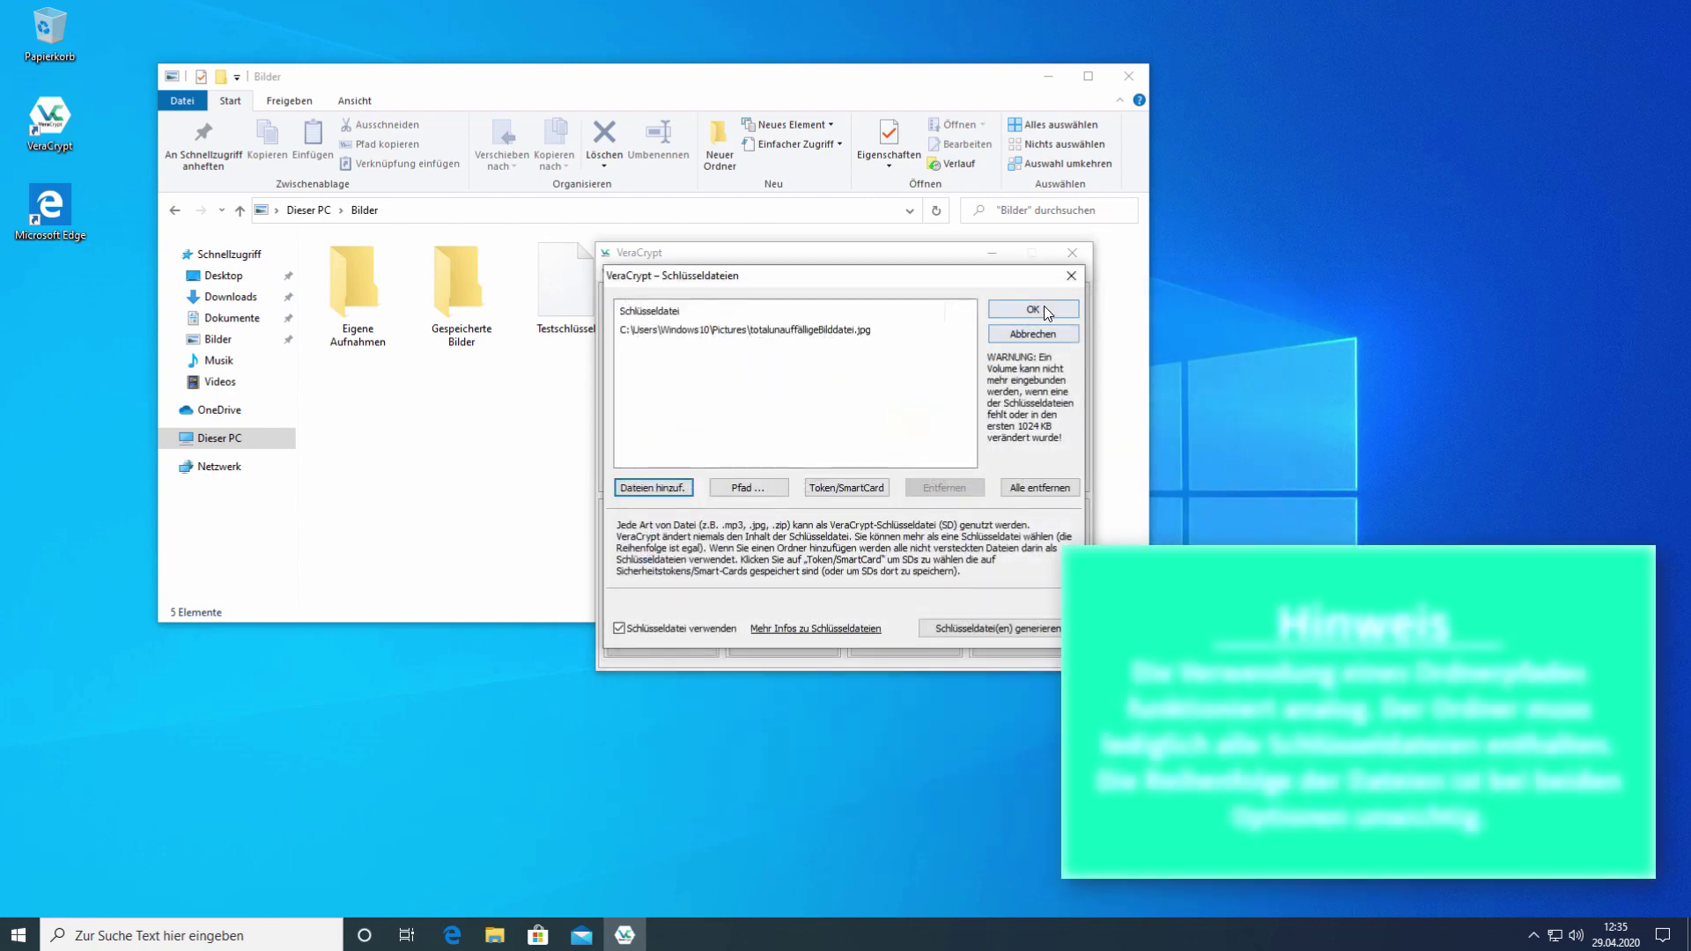
pyautogui.click(1044, 310)
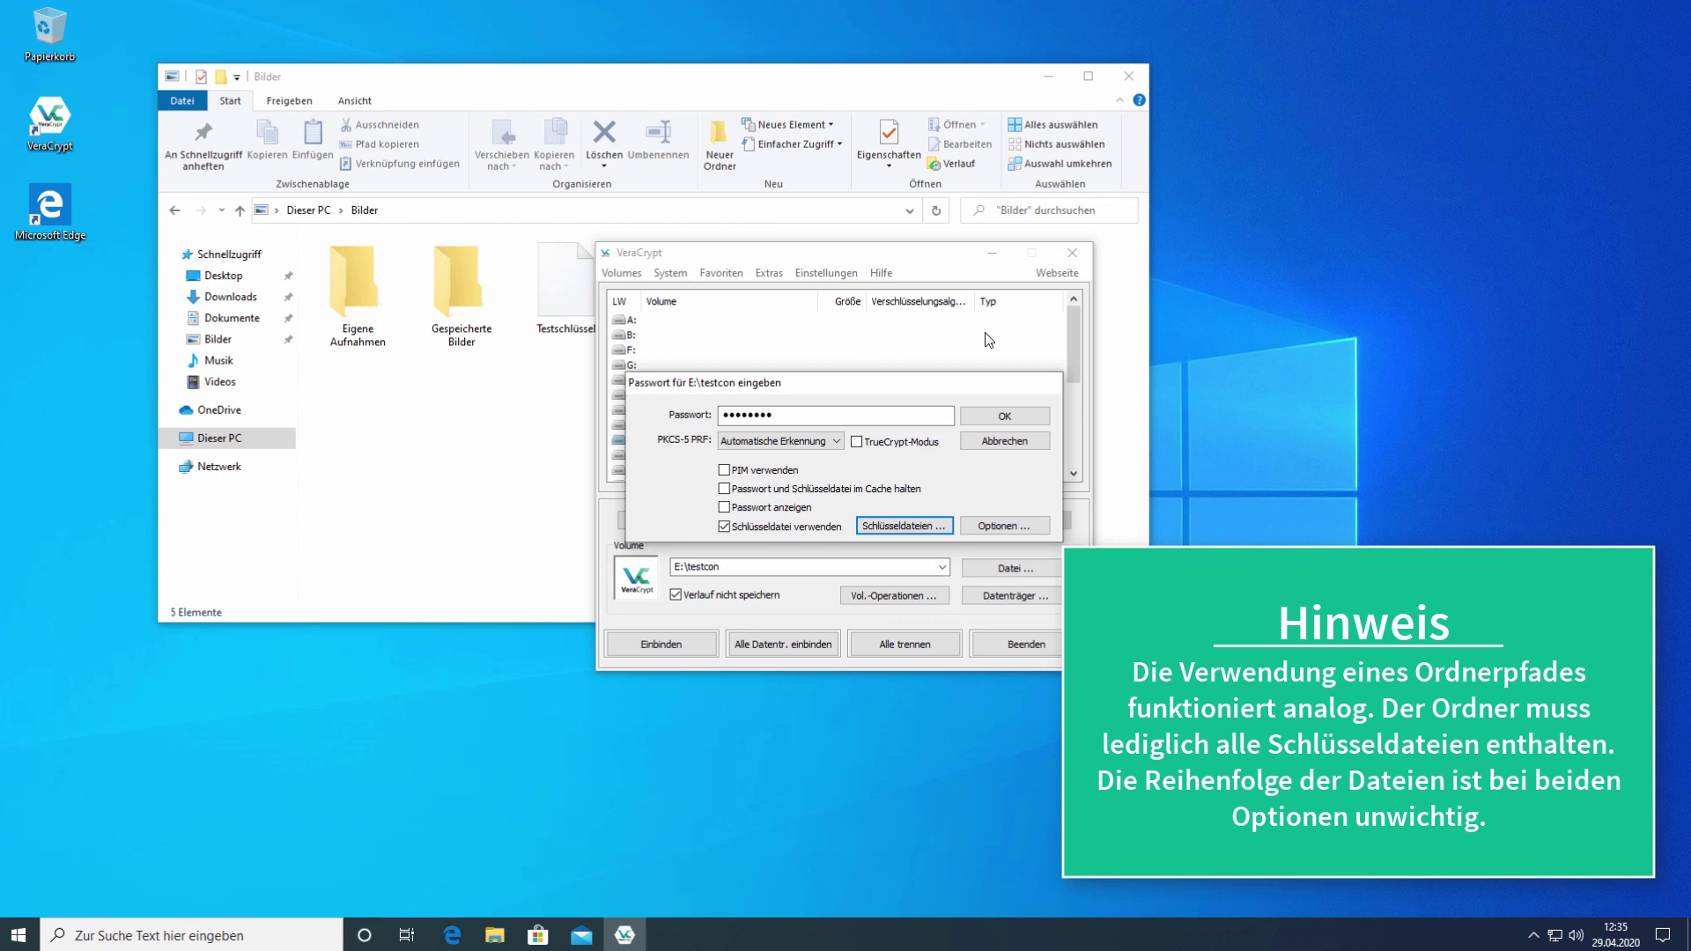
# Mount E:\testcon on drive L: with its password and image keyfile, then dismount it.
pyautogui.click(1018, 416)
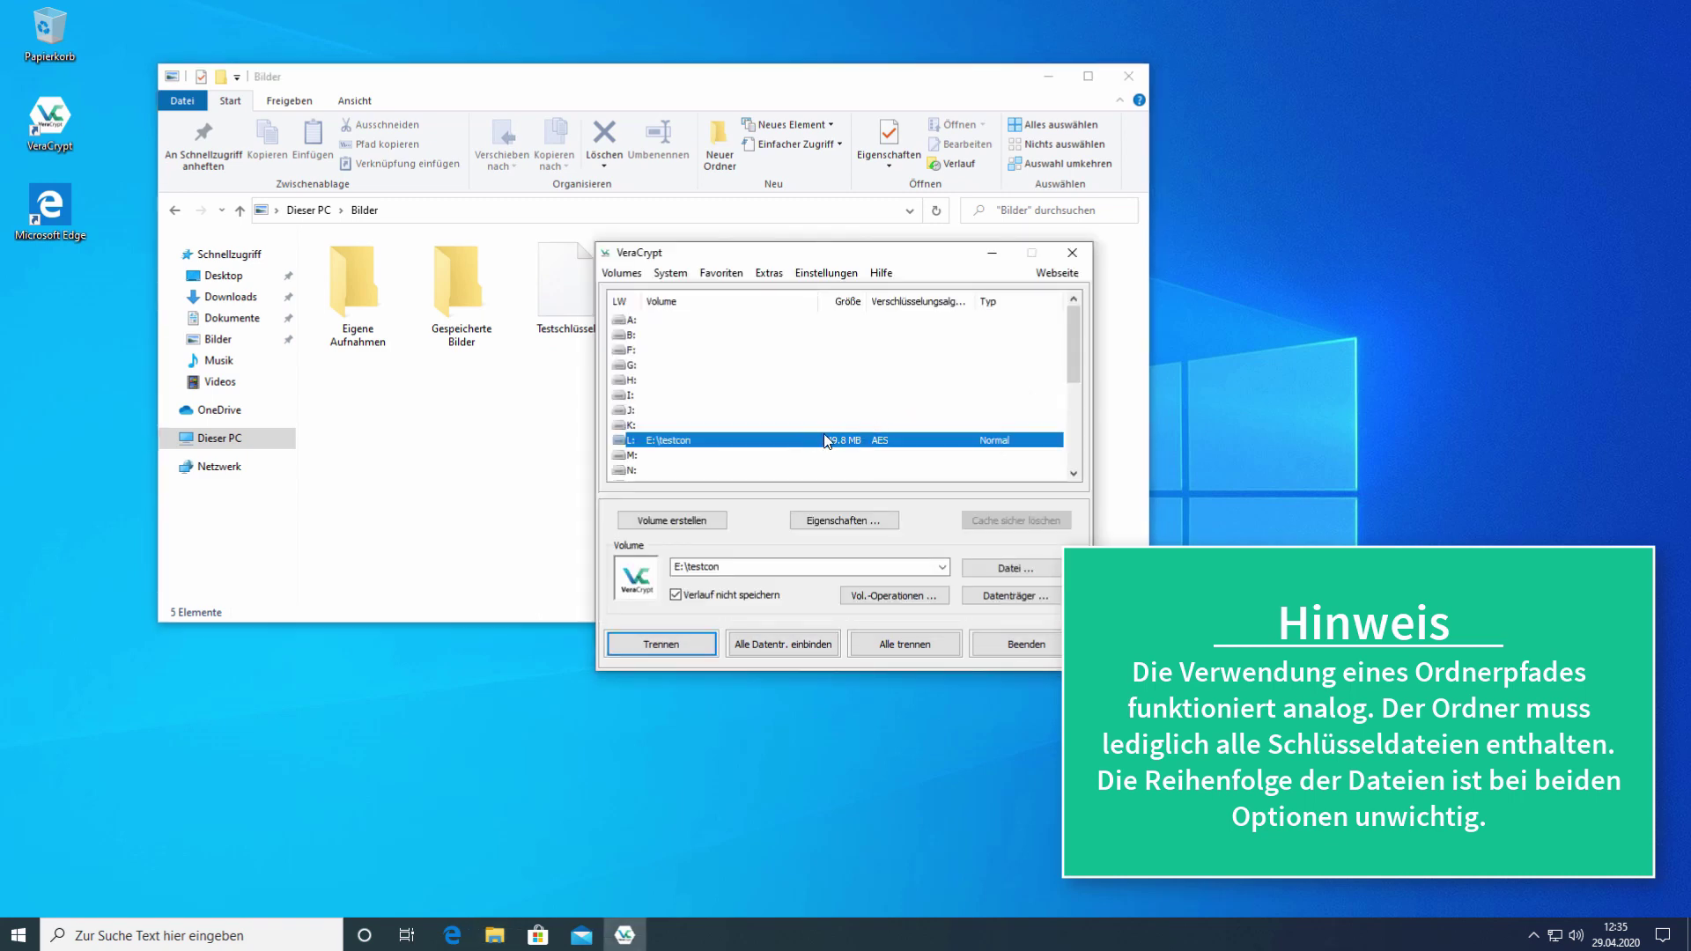
pyautogui.moveTo(814, 257); pyautogui.dragTo(1075, 296)
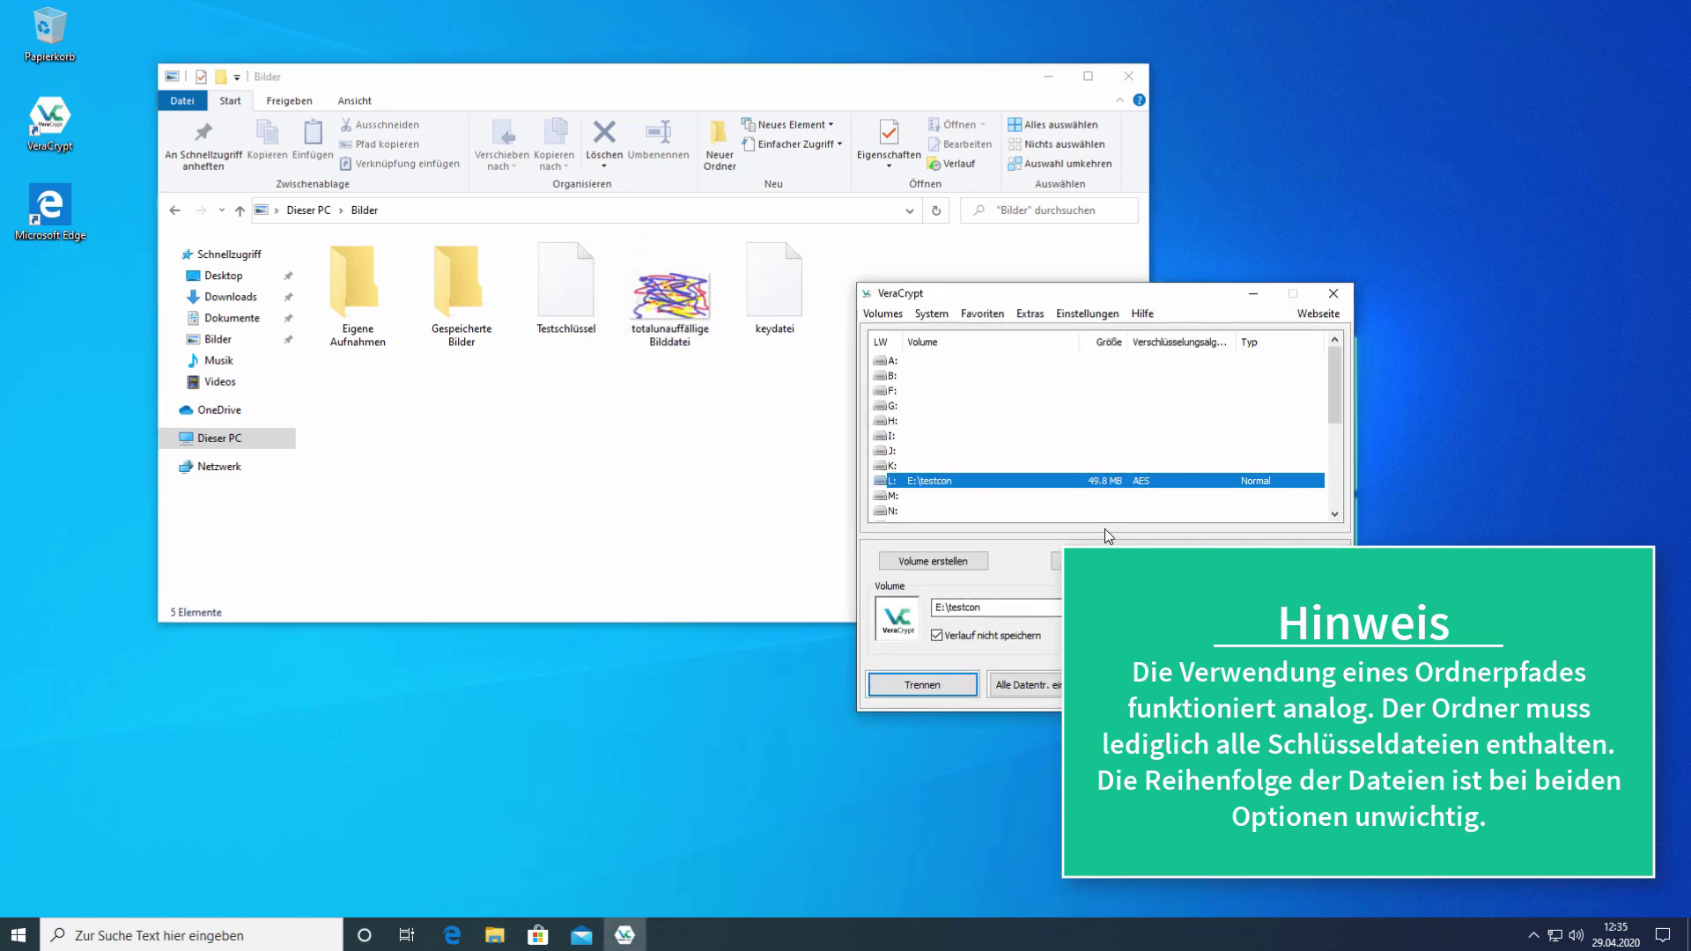
pyautogui.click(955, 687)
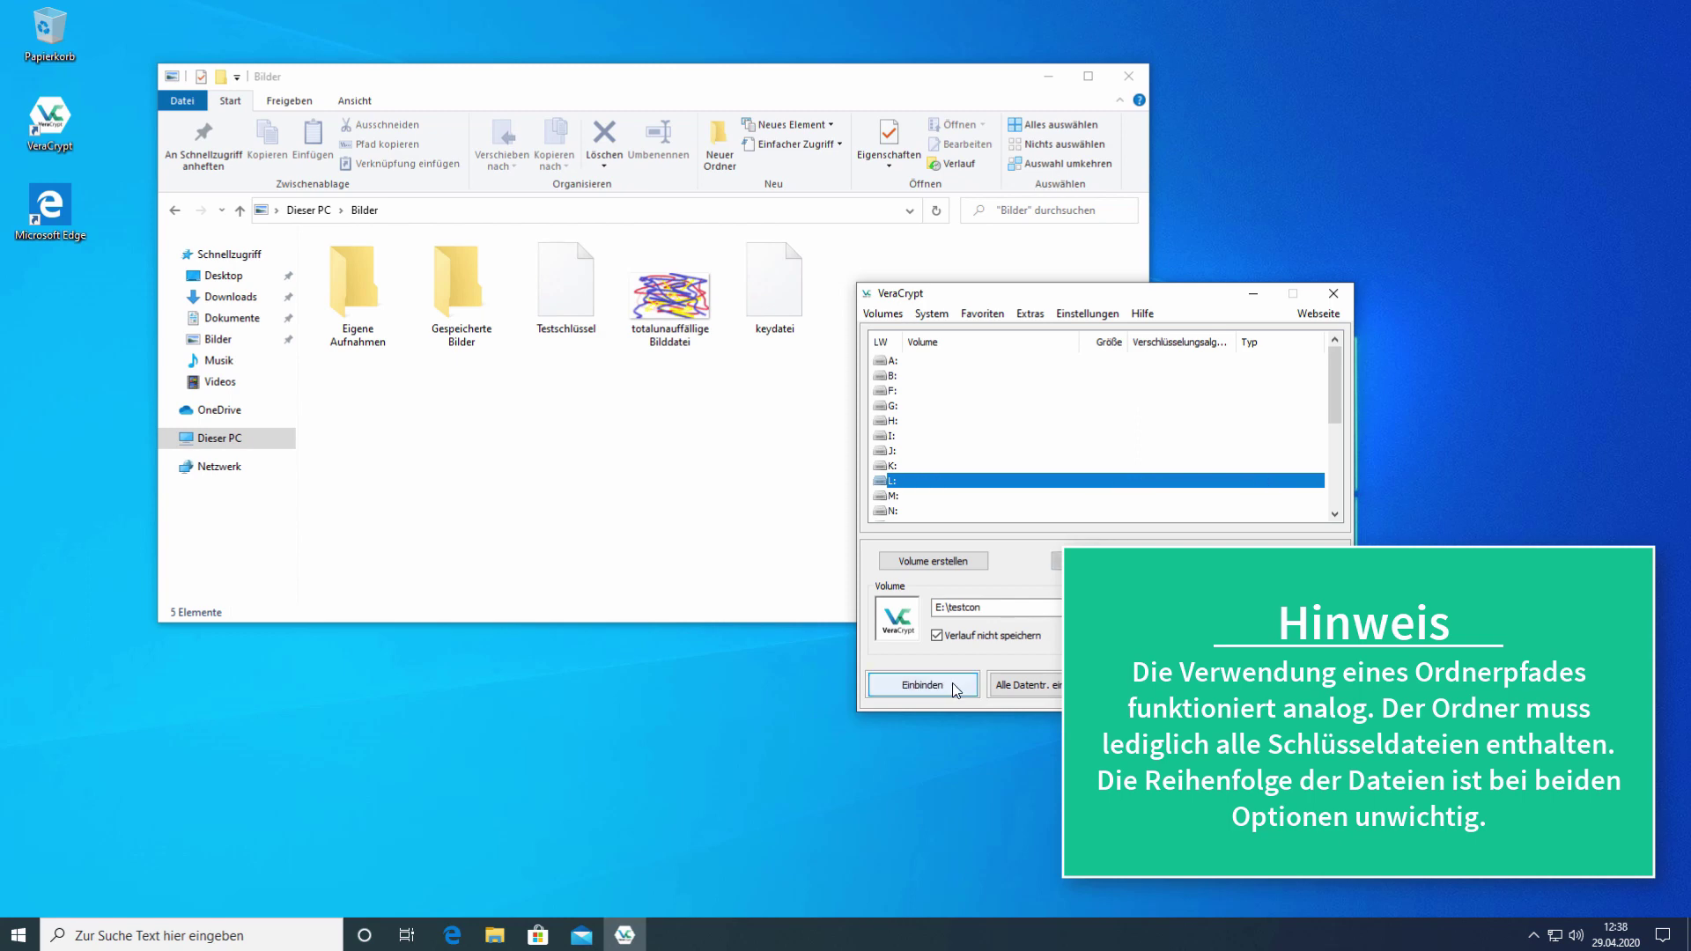
# Try mounting E:\testcon with the visible password alone and dismiss the Falsches Passwort error.
pyautogui.click(953, 687)
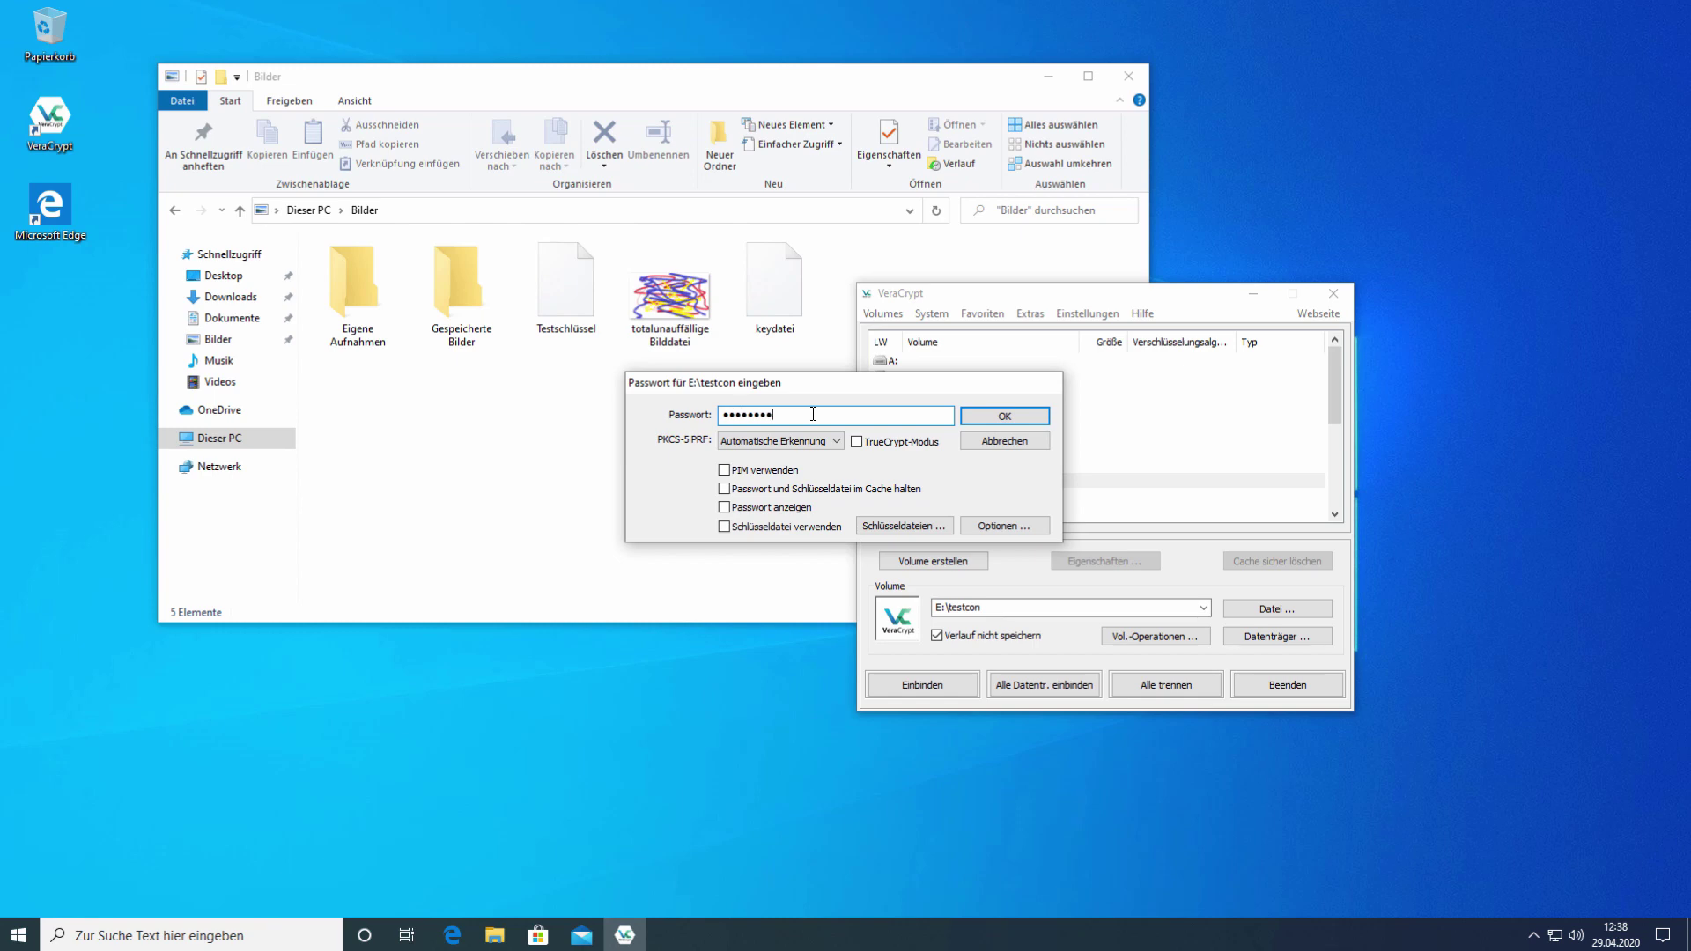
pyautogui.click(725, 508)
pyautogui.click(987, 418)
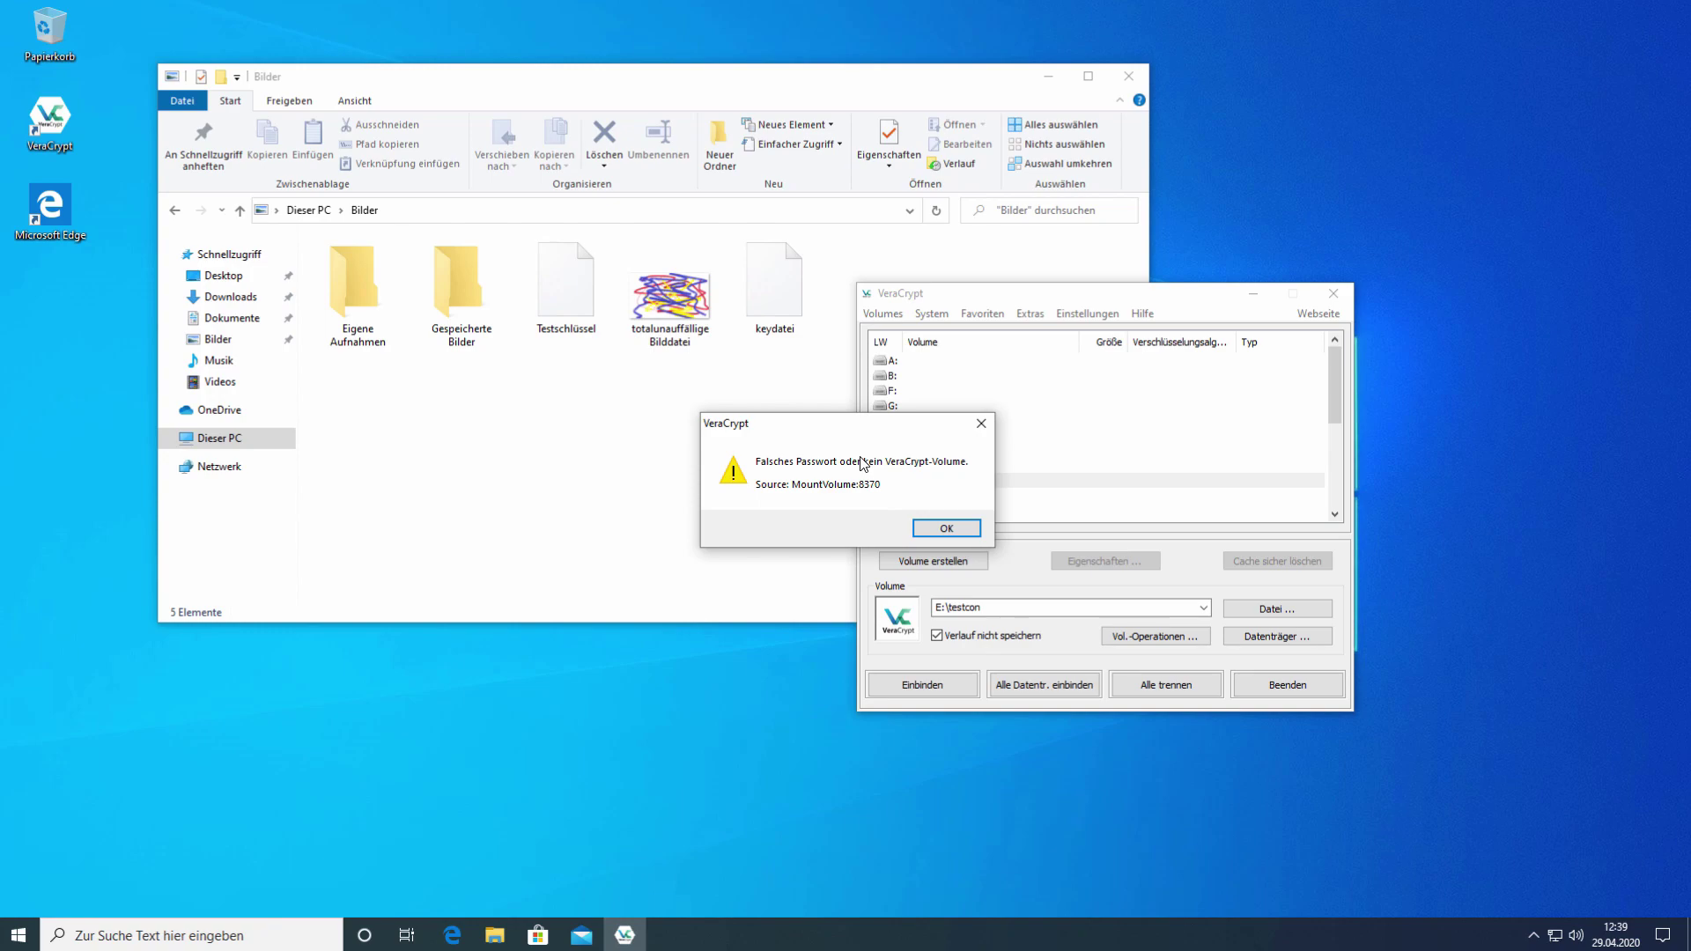
pyautogui.click(958, 534)
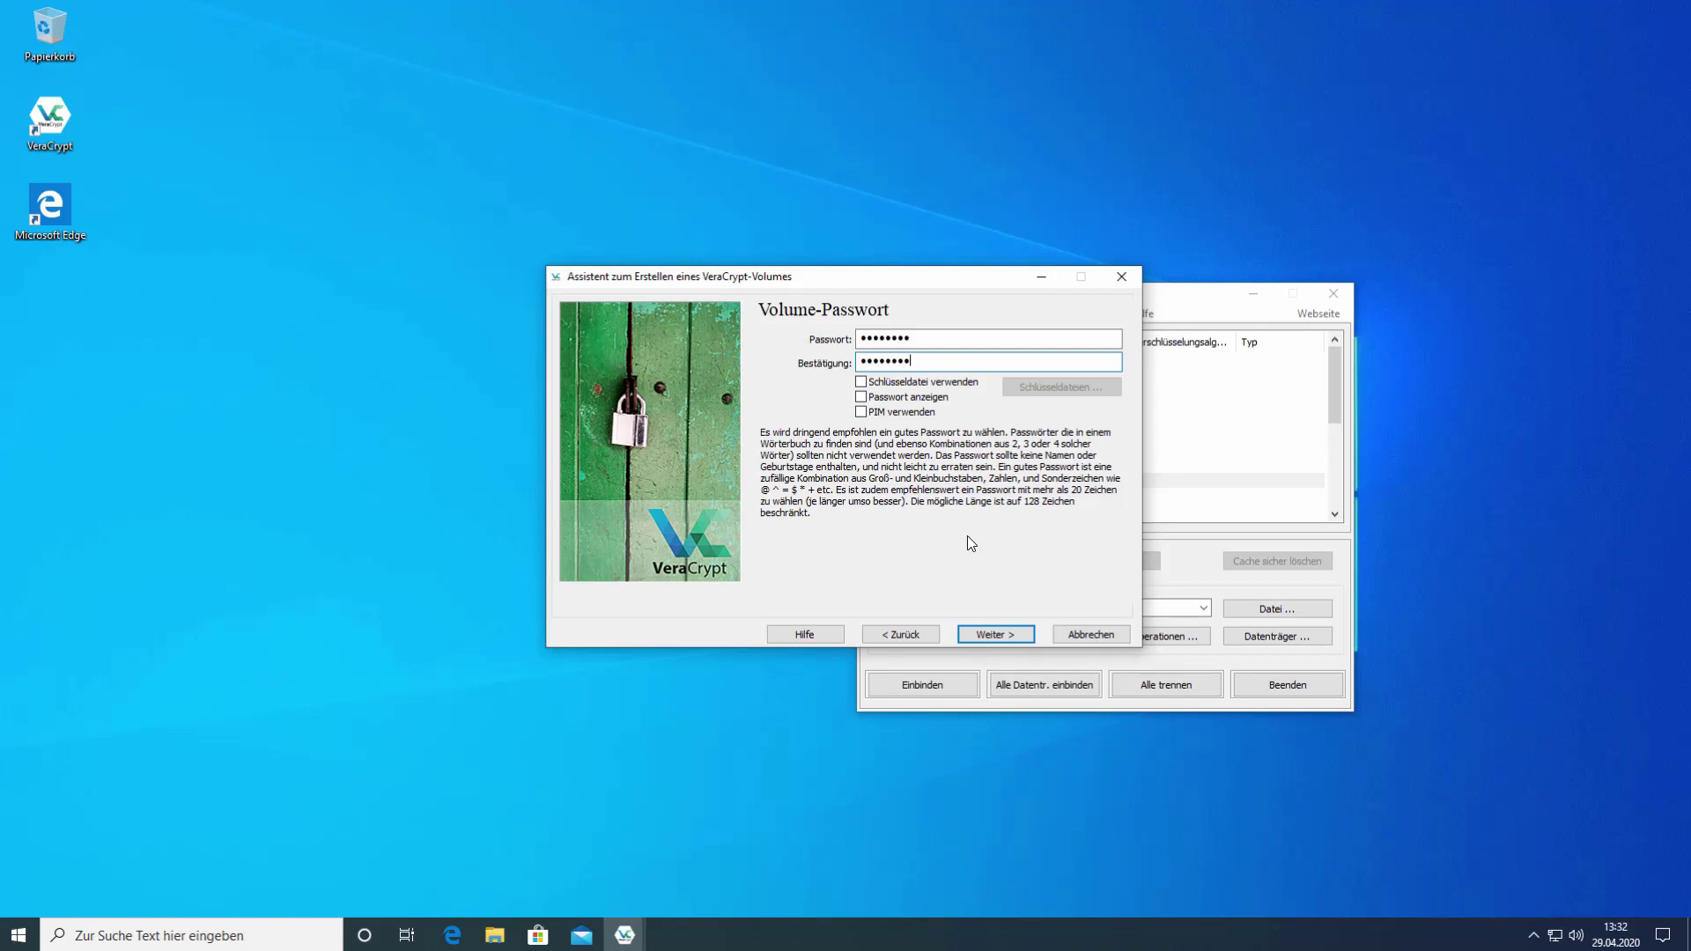
# Enable PIM verwenden for the new volume and accept the short-password warning.
pyautogui.click(866, 415)
pyautogui.click(1001, 637)
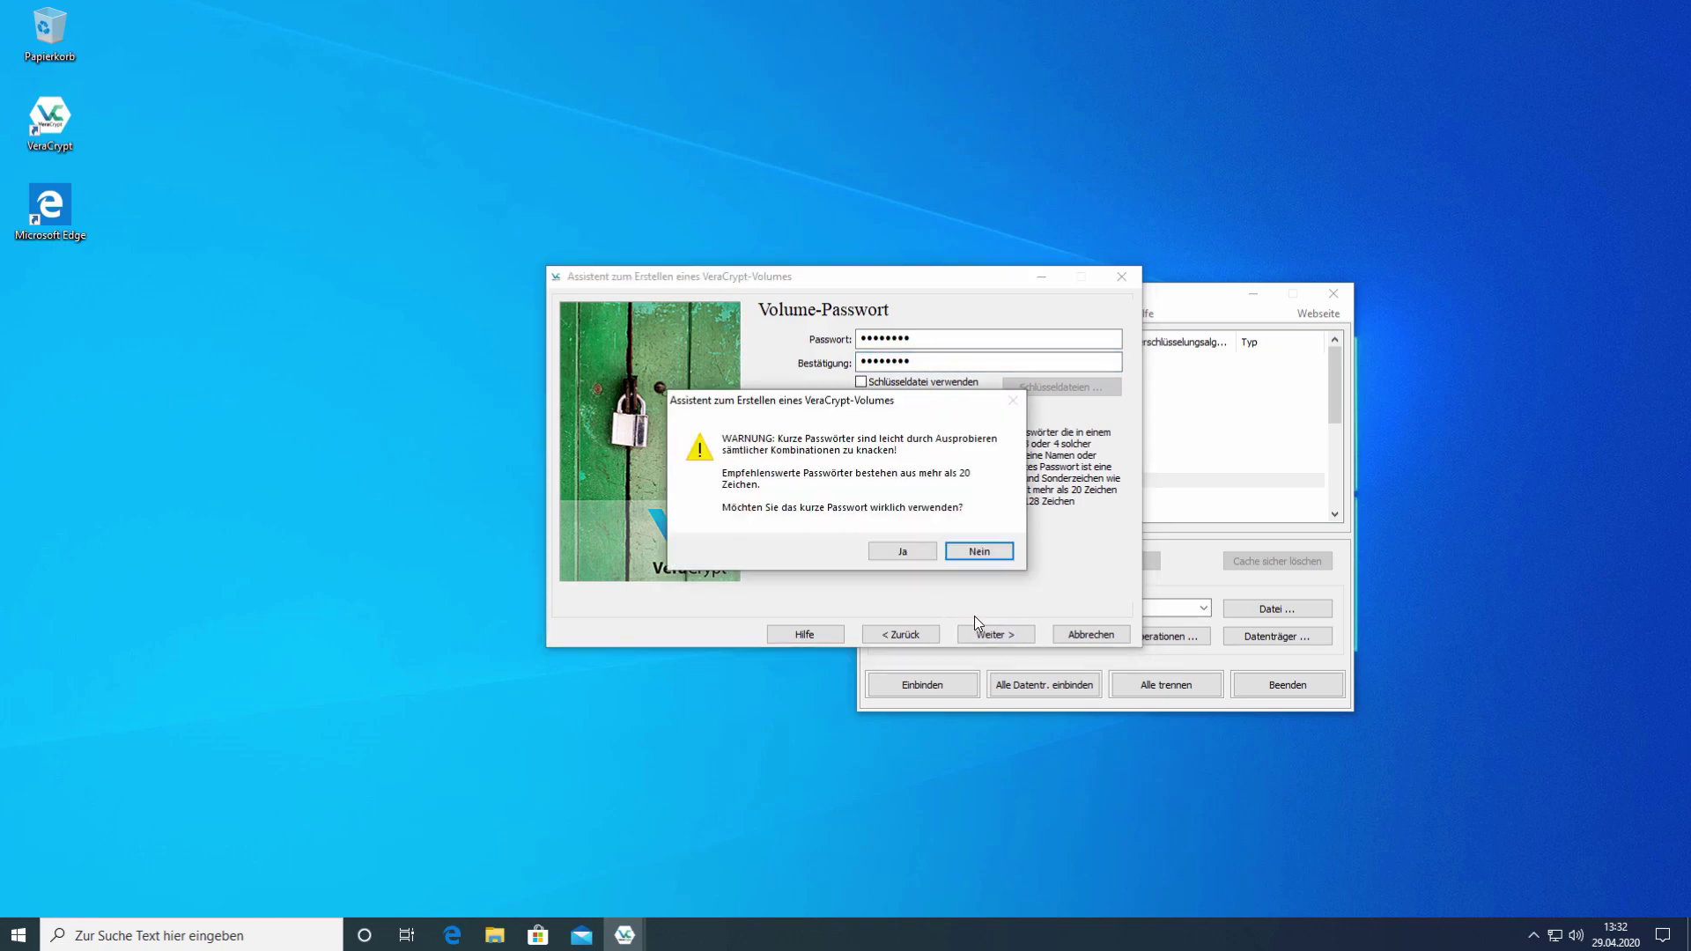
pyautogui.click(911, 554)
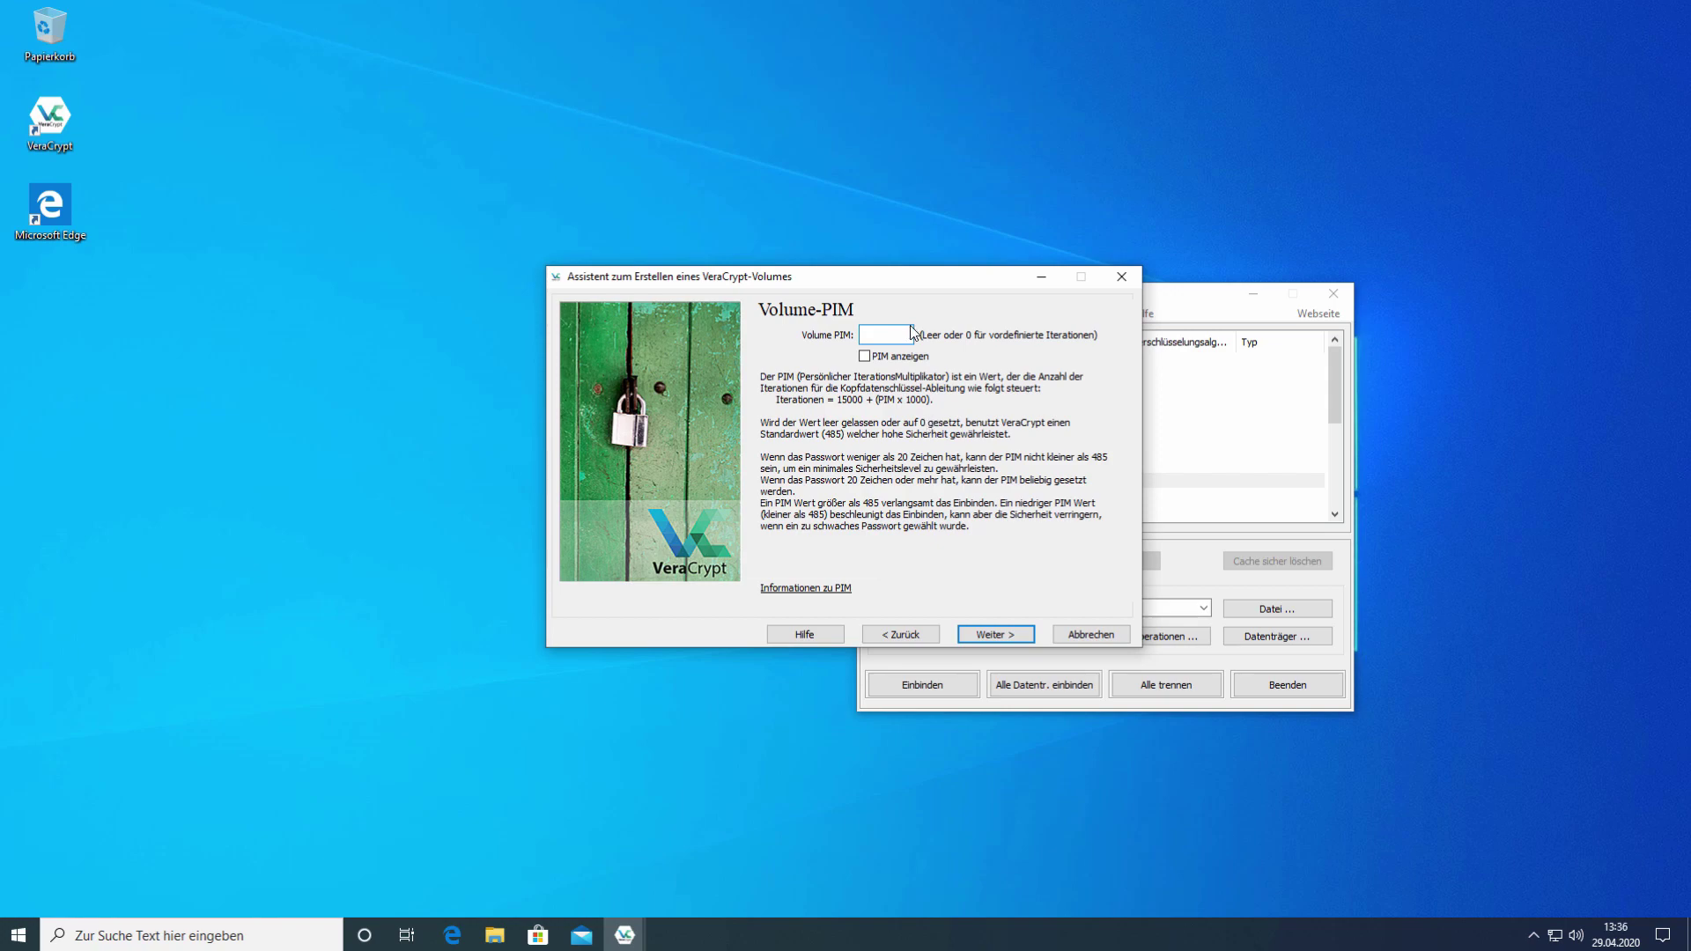
# Enter a custom PIM for the new volume, briefly showing it, and continue to formatting.
pyautogui.write('123')
pyautogui.click(864, 358)
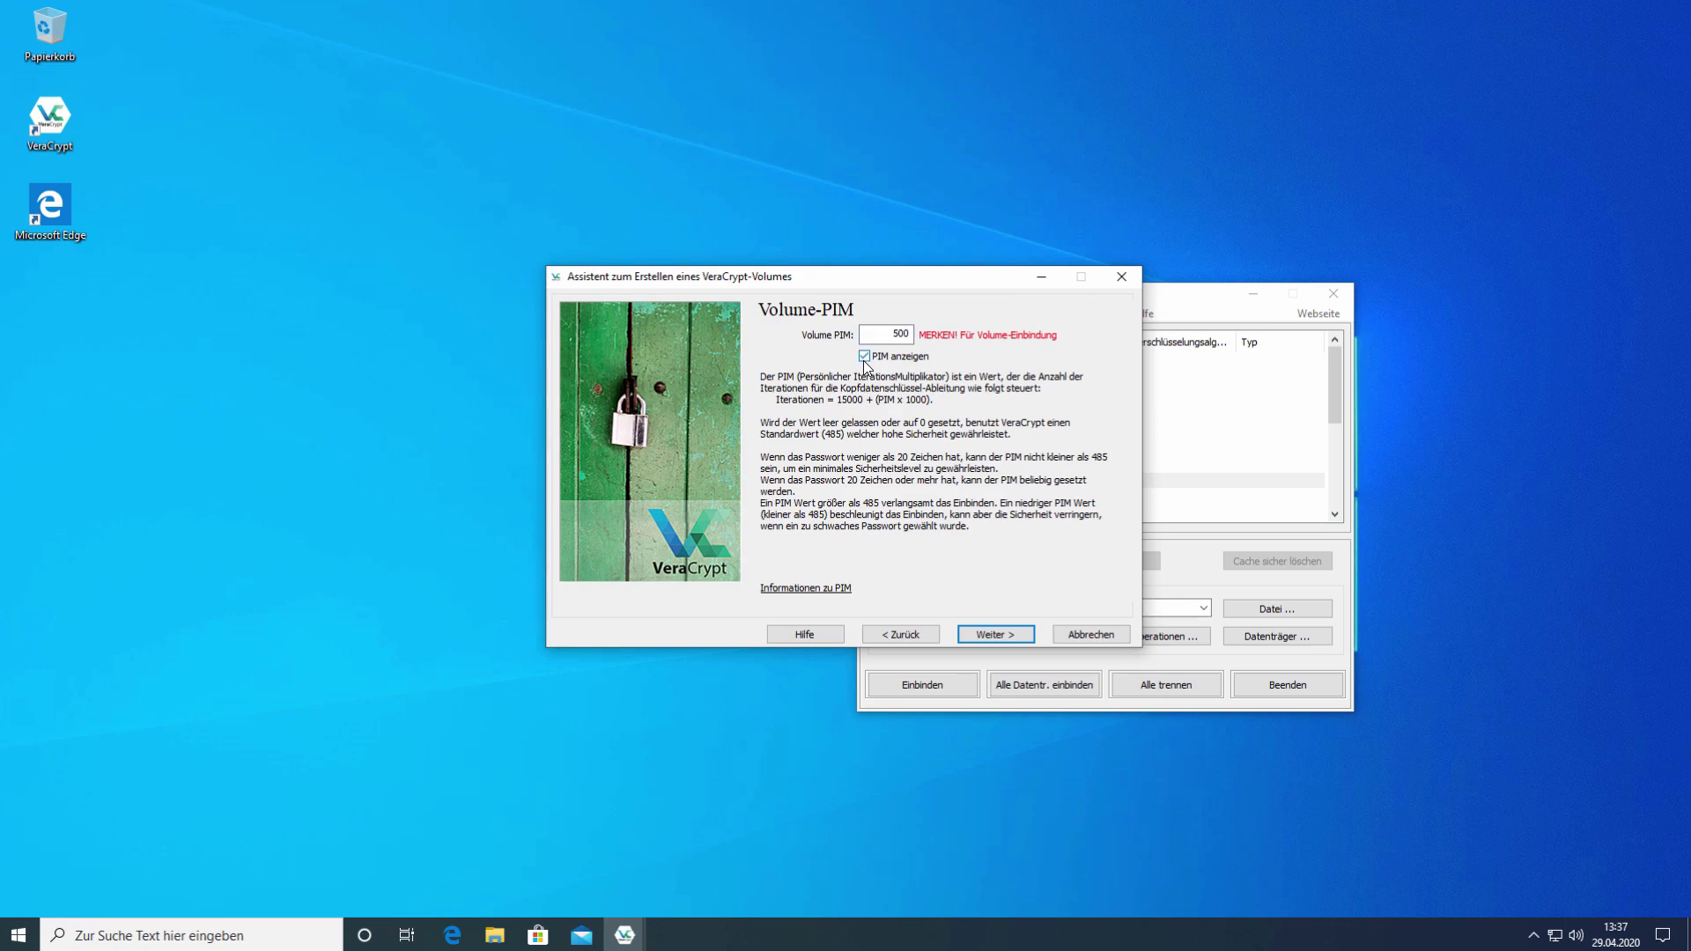
pyautogui.click(864, 357)
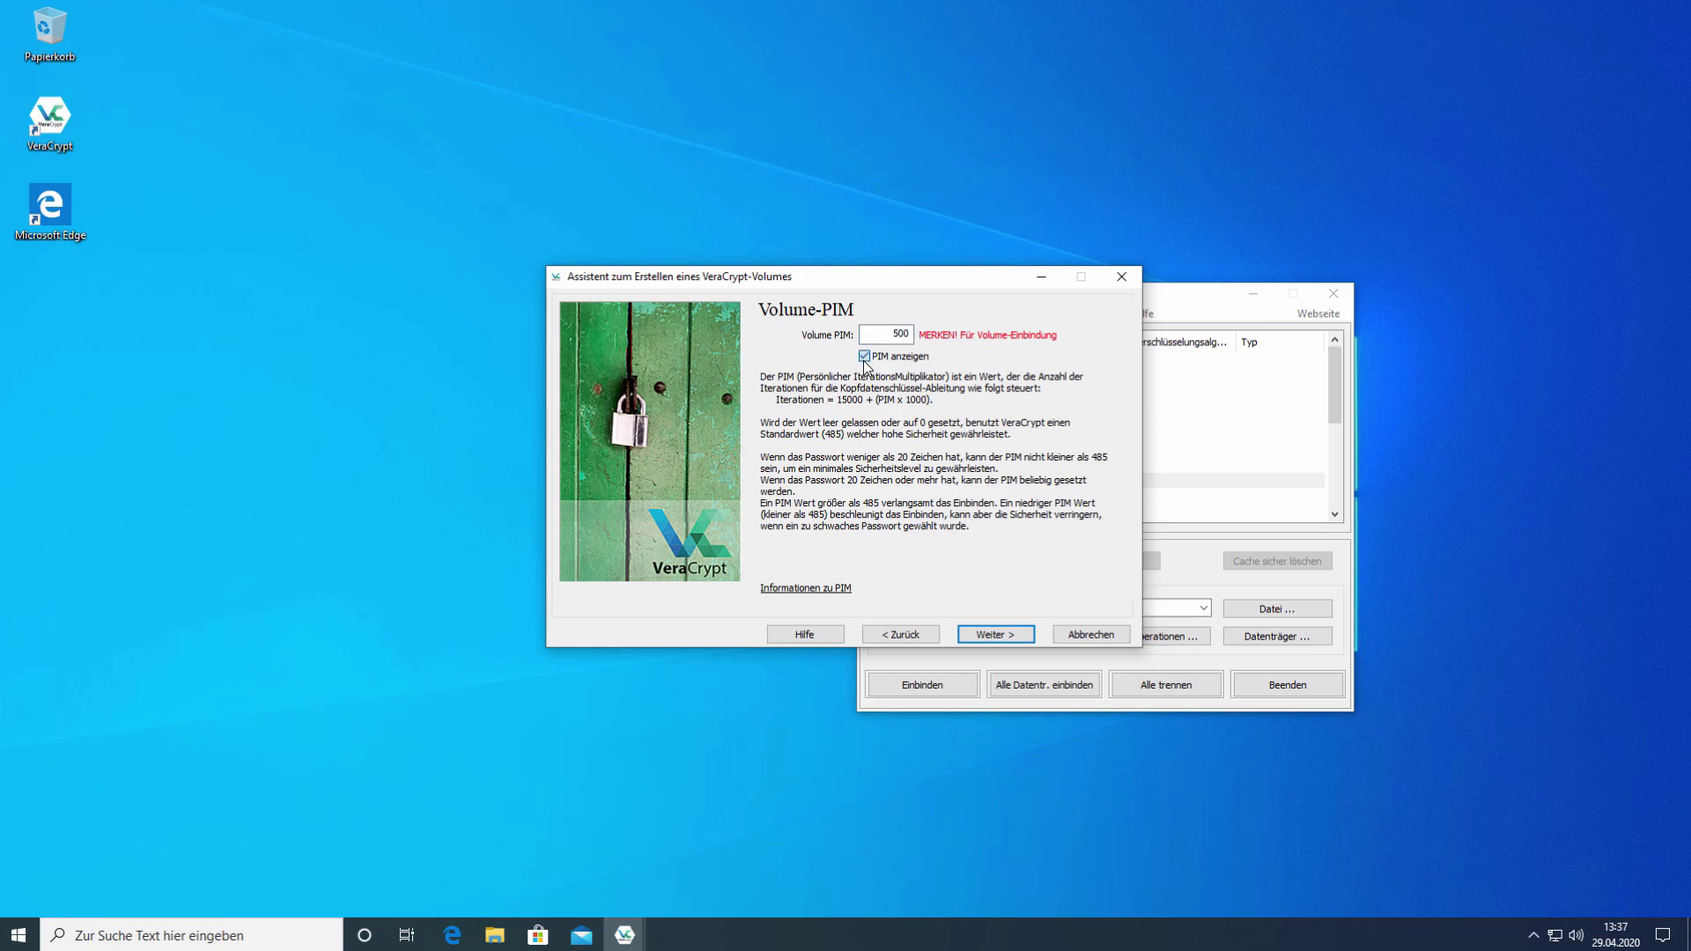
pyautogui.click(1011, 636)
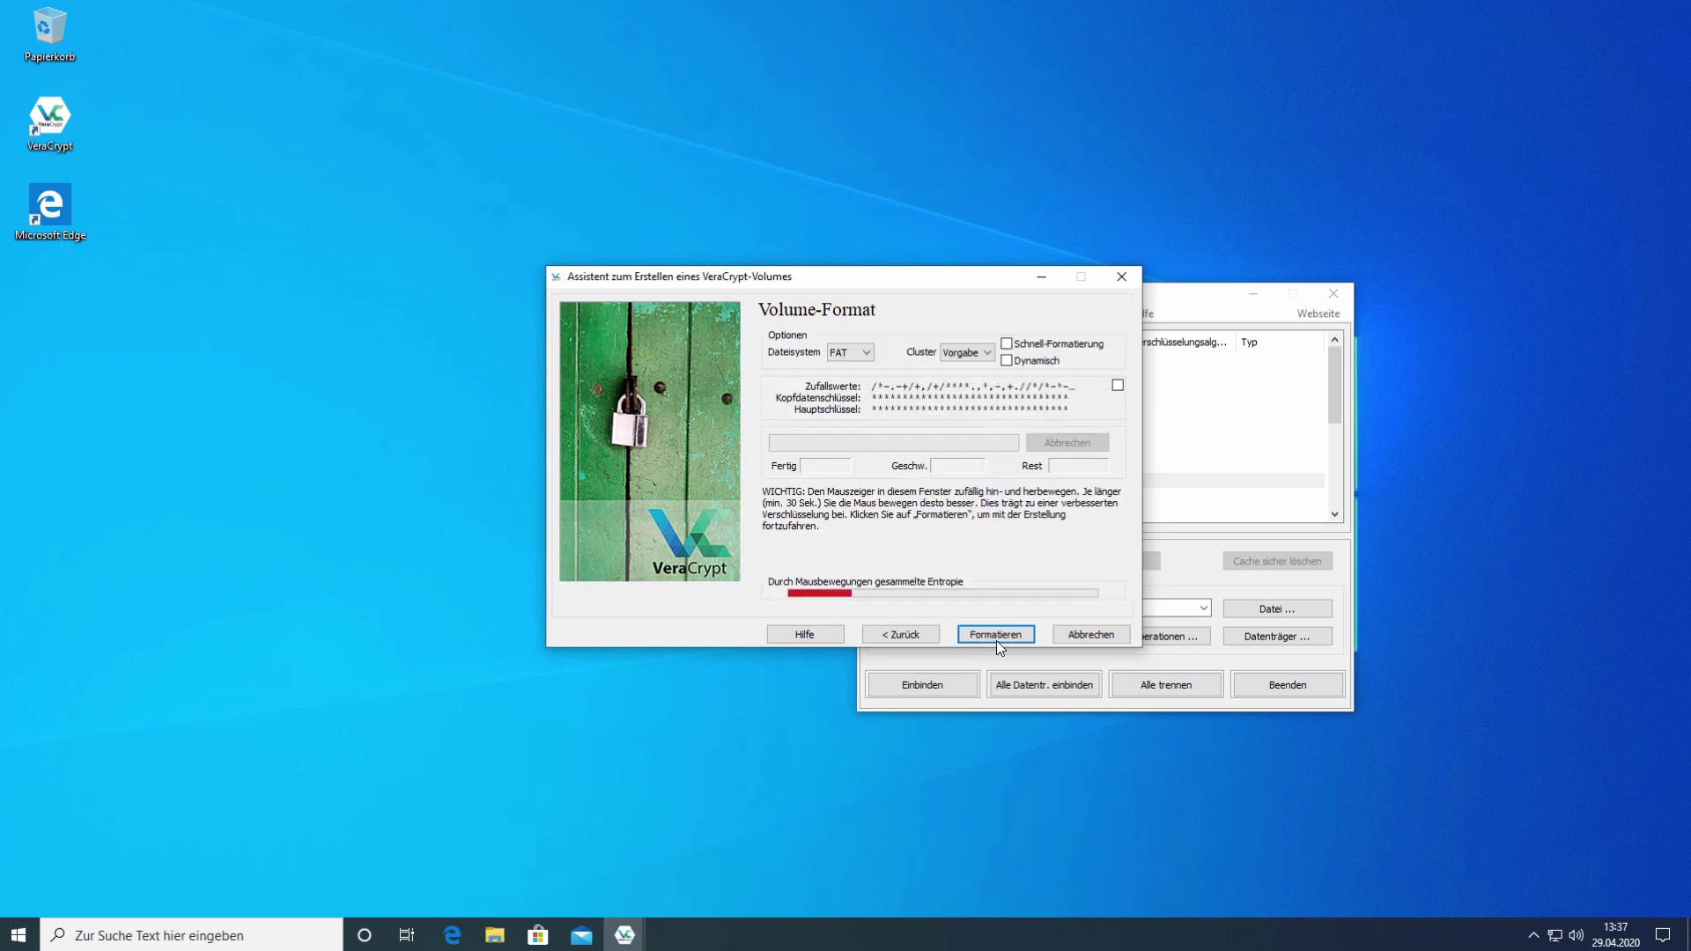
# Format the new container, dismiss the success message, close the wizard and begin picking a volume file.
pyautogui.click(999, 641)
pyautogui.click(958, 528)
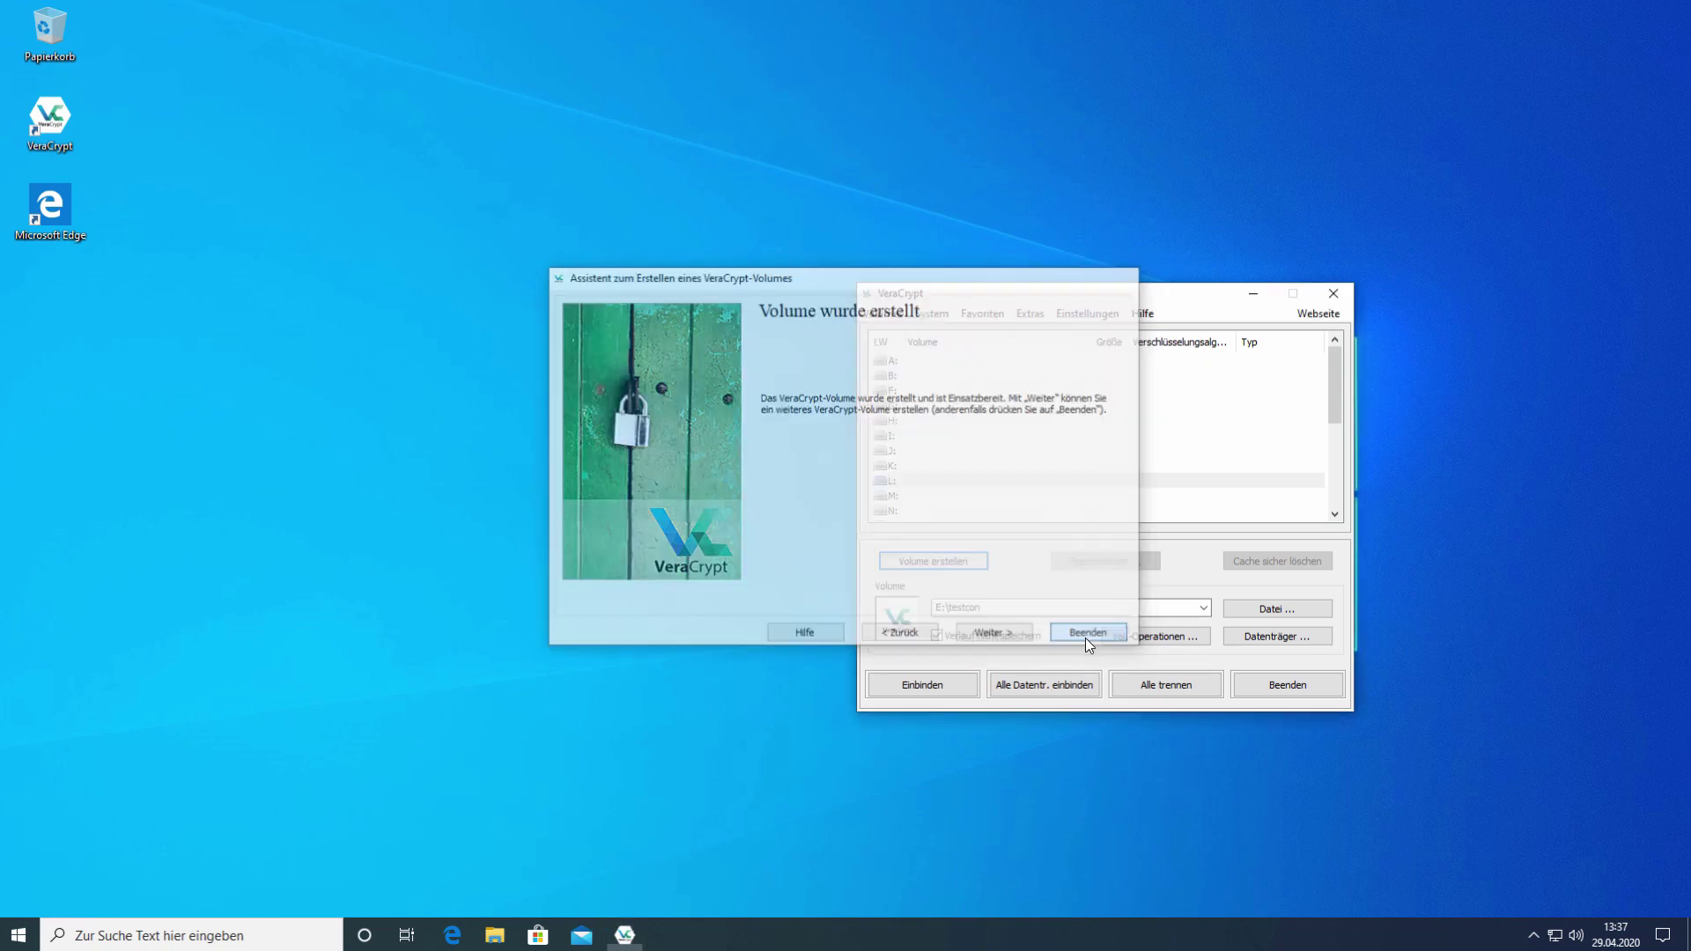
pyautogui.click(1085, 637)
pyautogui.click(1245, 608)
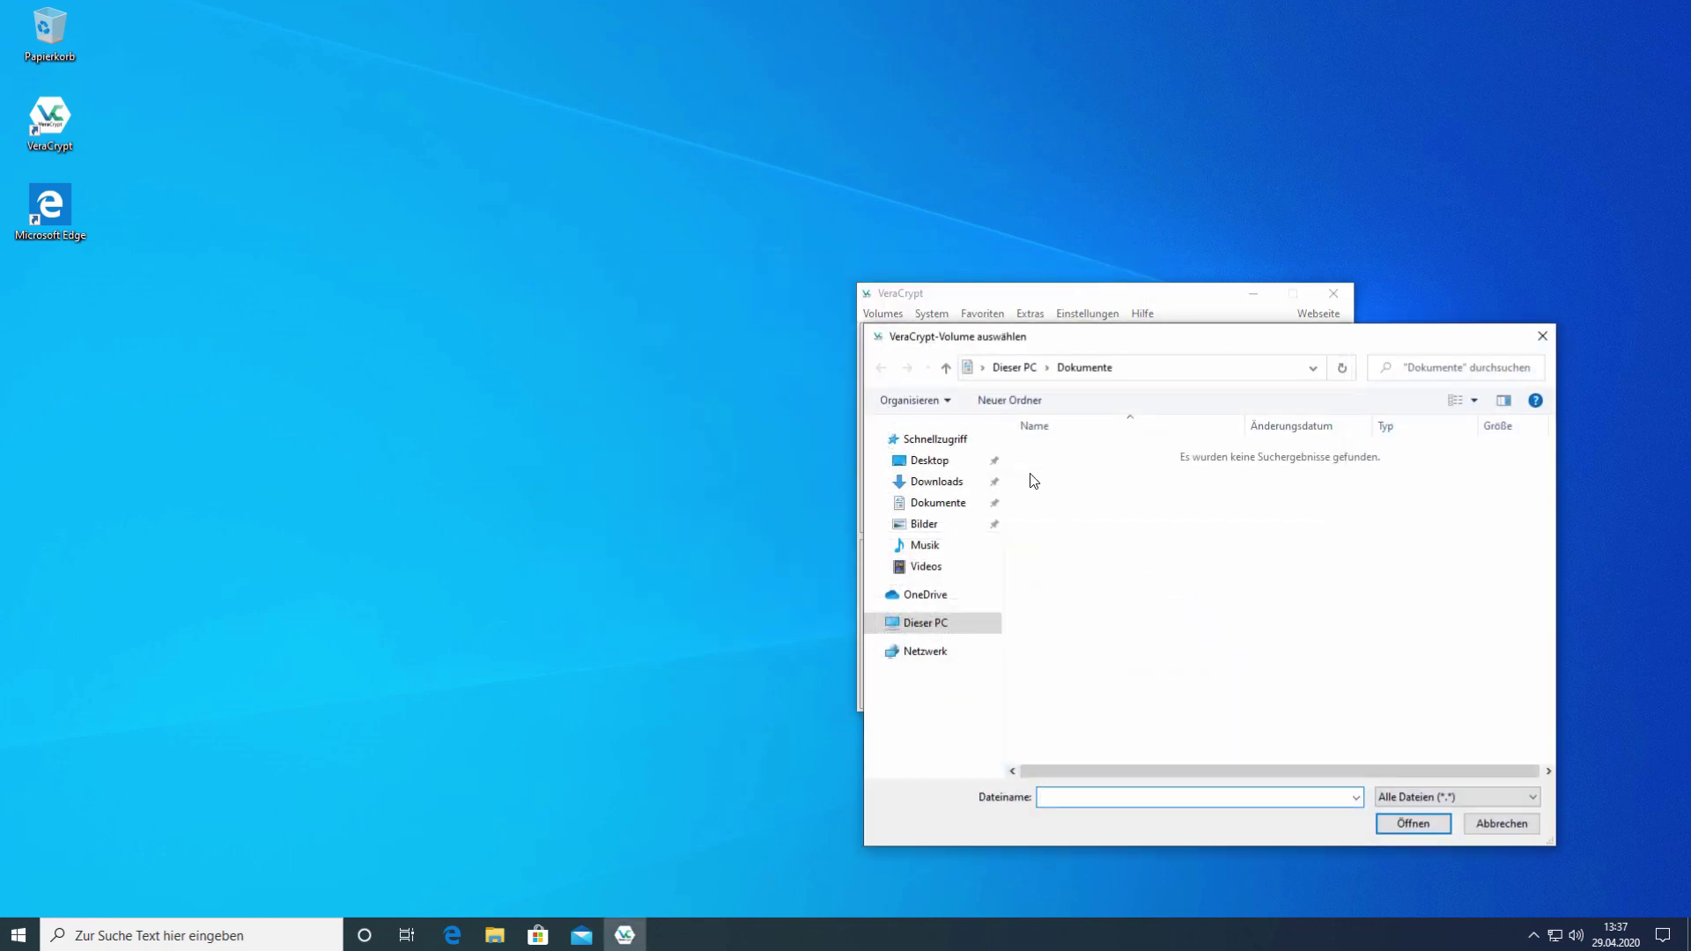
# Select testcon2 on drive Crypt1 (E:) as the volume to mount.
pyautogui.click(928, 623)
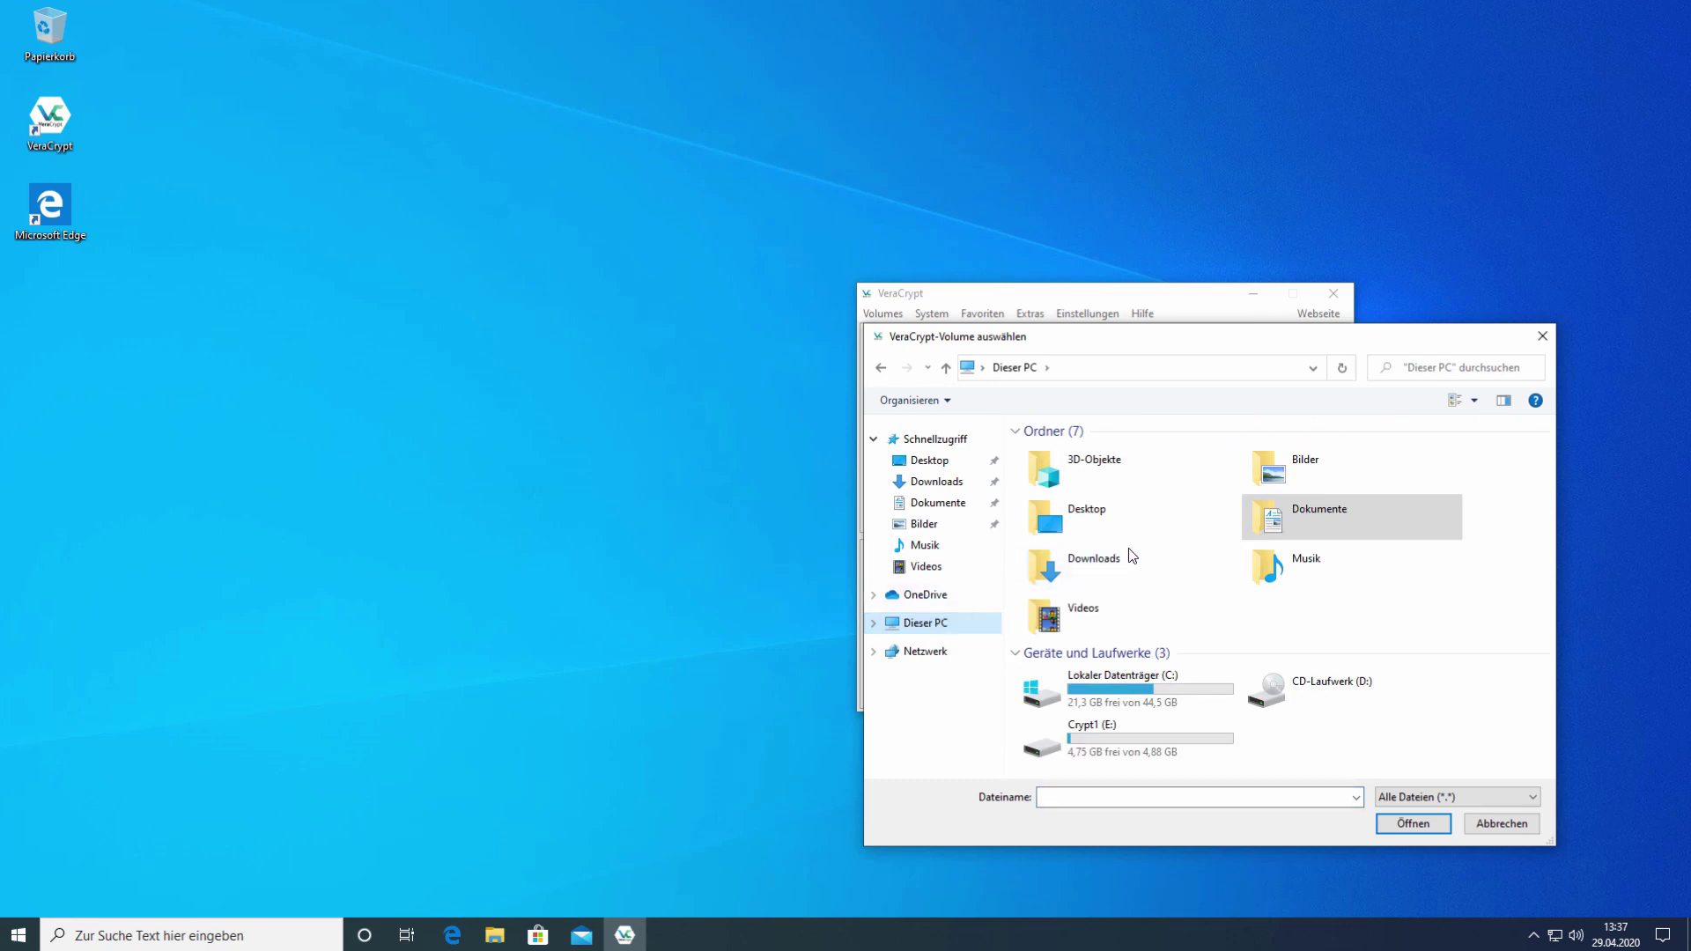
pyautogui.doubleClick(1107, 737)
pyautogui.click(1078, 477)
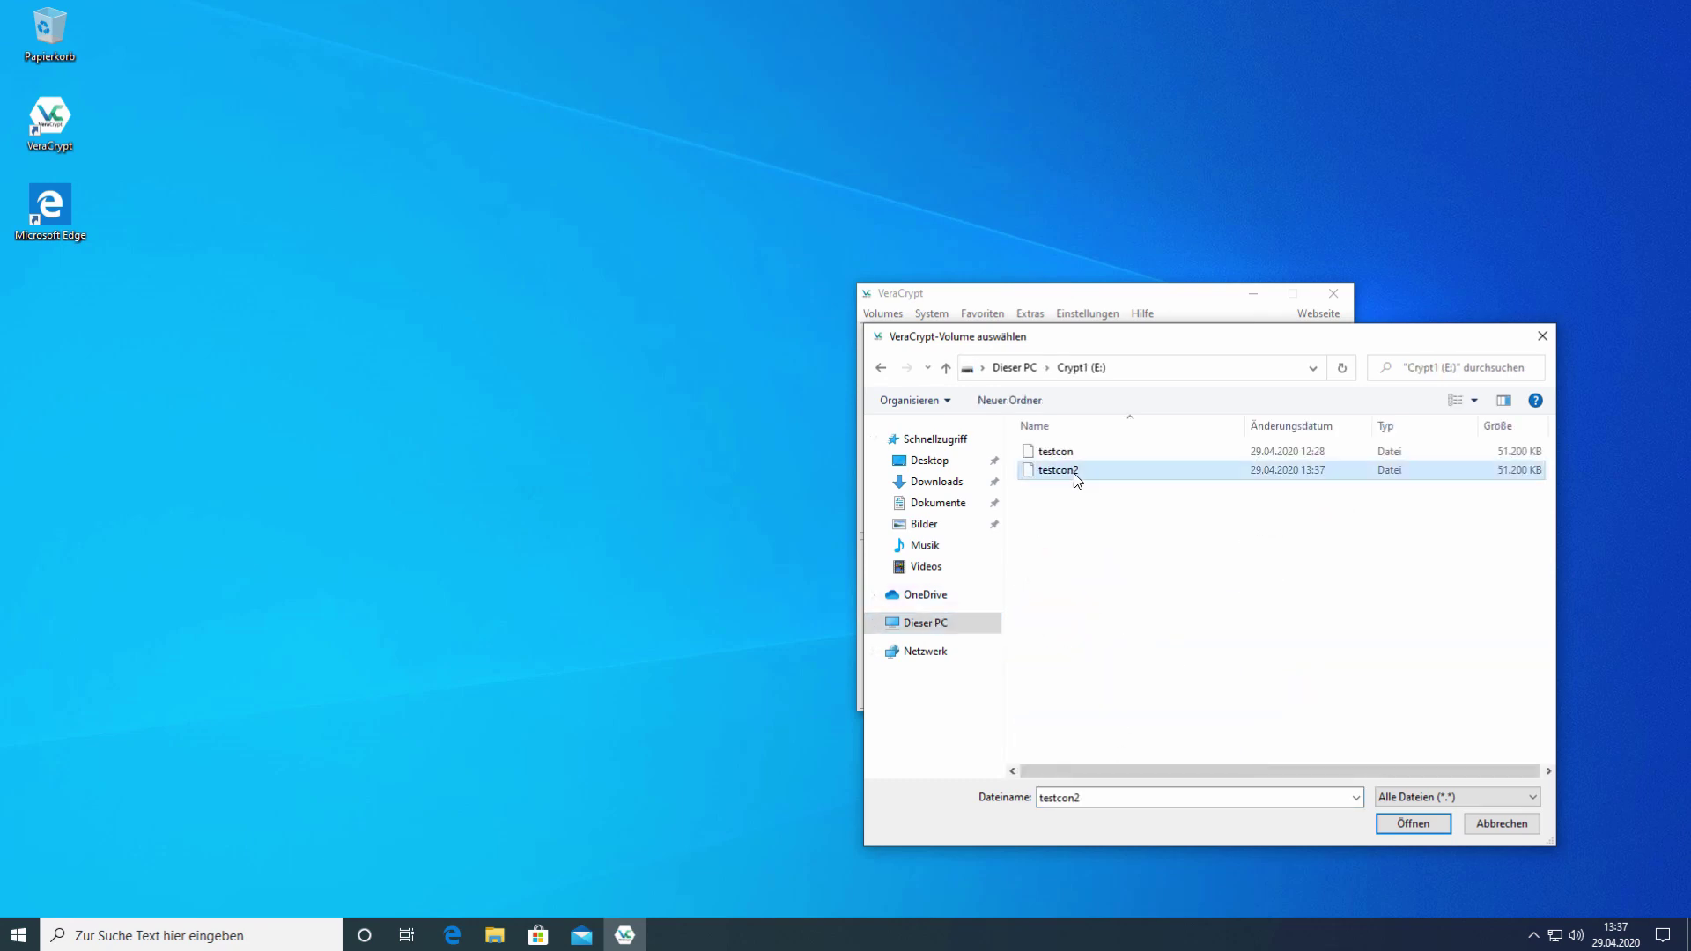
pyautogui.click(1412, 823)
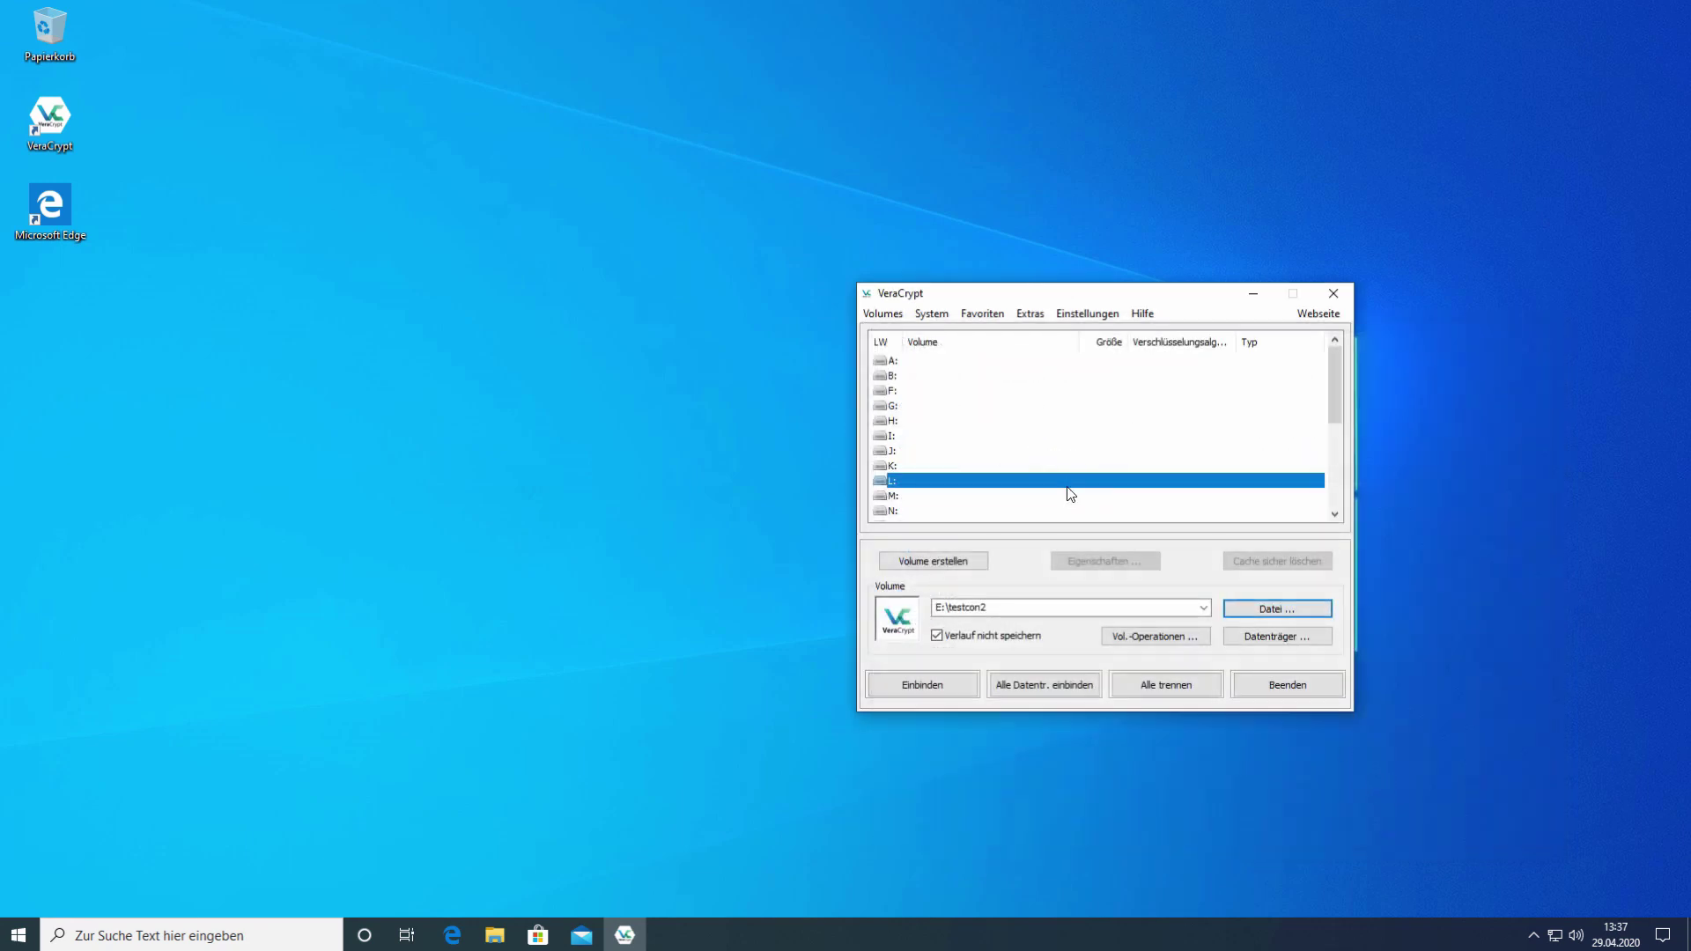
# Mount E:\testcon2 on drive L: with its password and PIM entry enabled.
pyautogui.click(923, 684)
pyautogui.write('**')
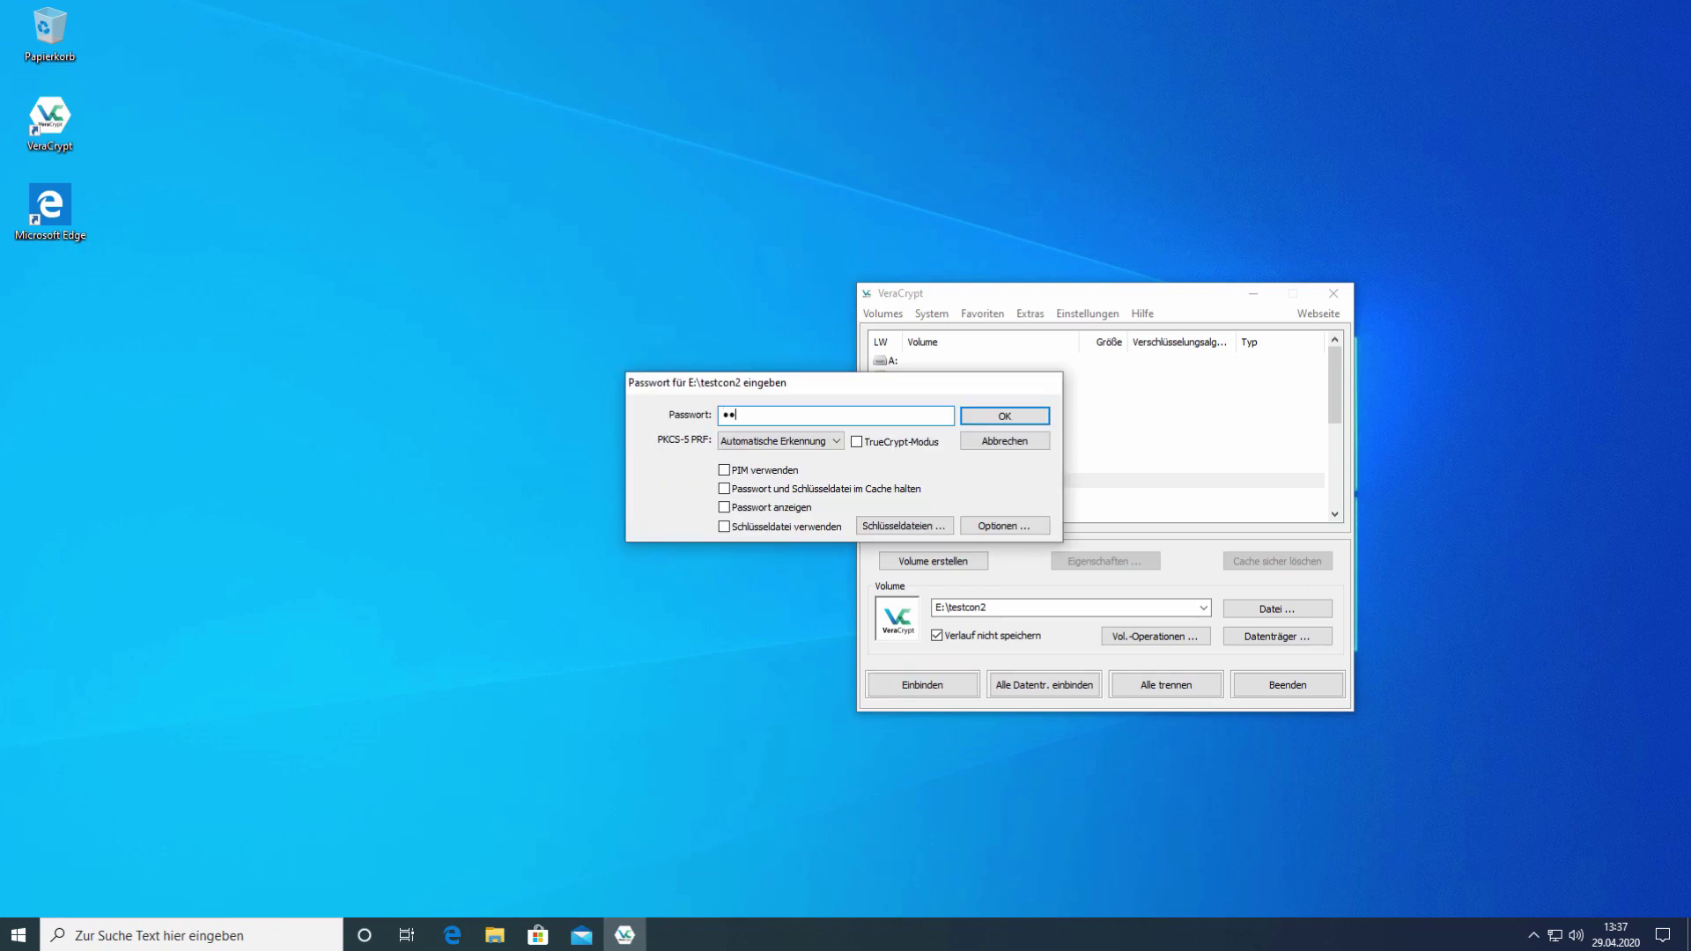
pyautogui.press('BackSpace')
pyautogui.press('BackSpace')
pyautogui.press('BackSpace')
pyautogui.write('********')
pyautogui.click(730, 473)
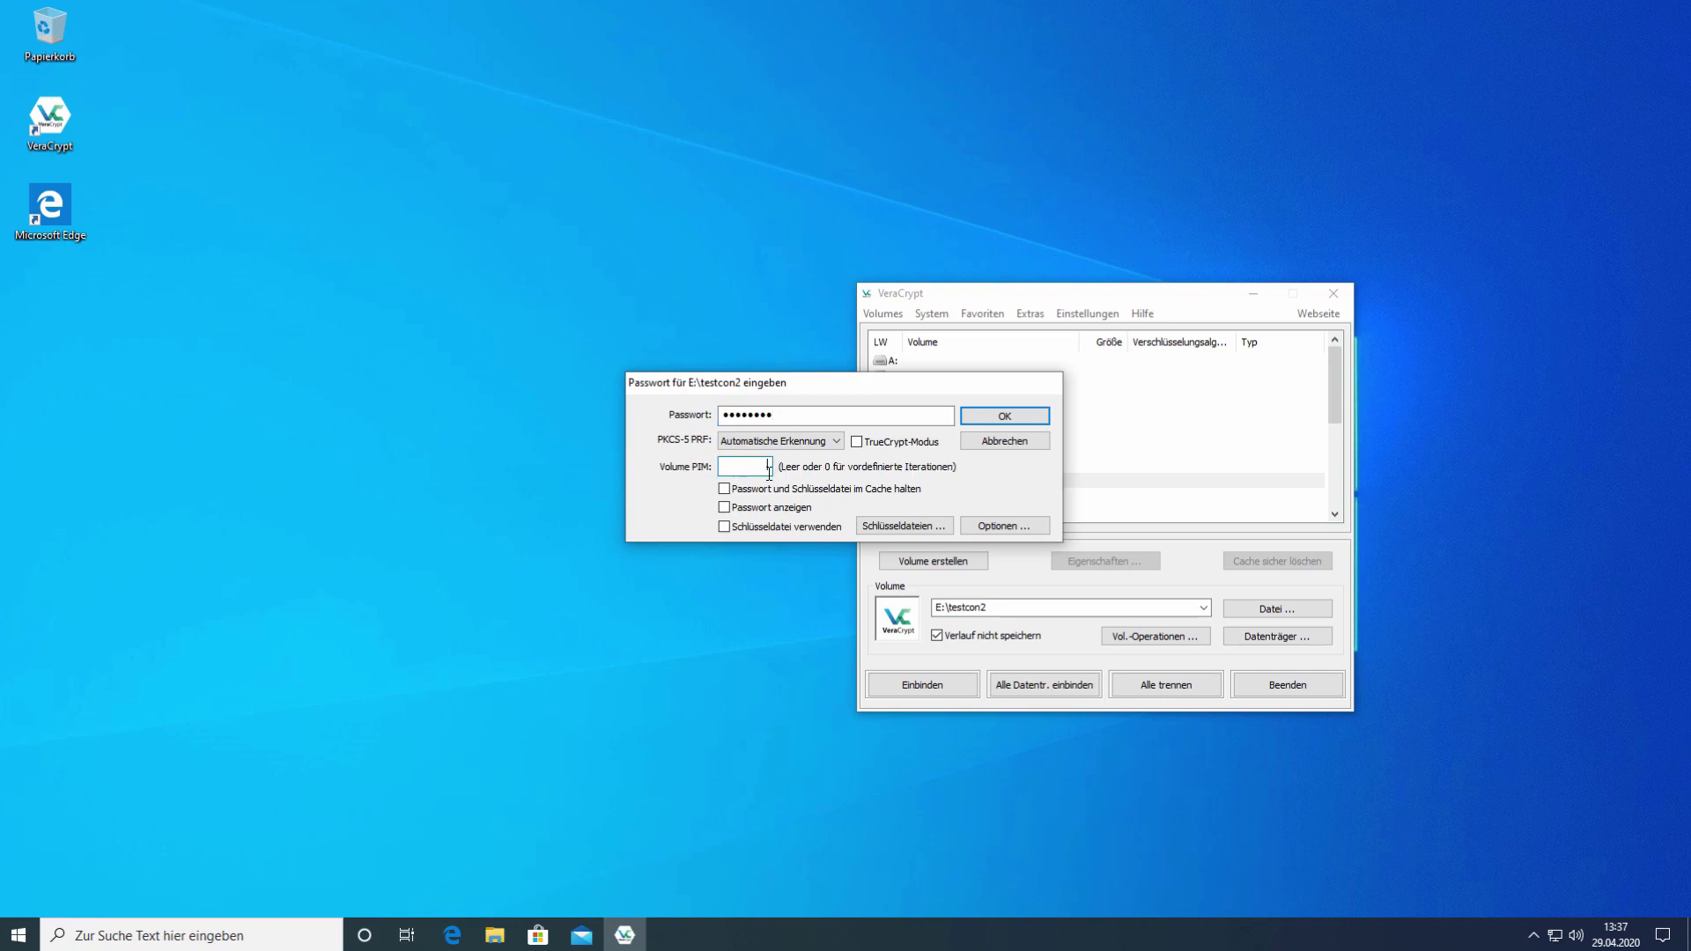
pyautogui.click(1005, 415)
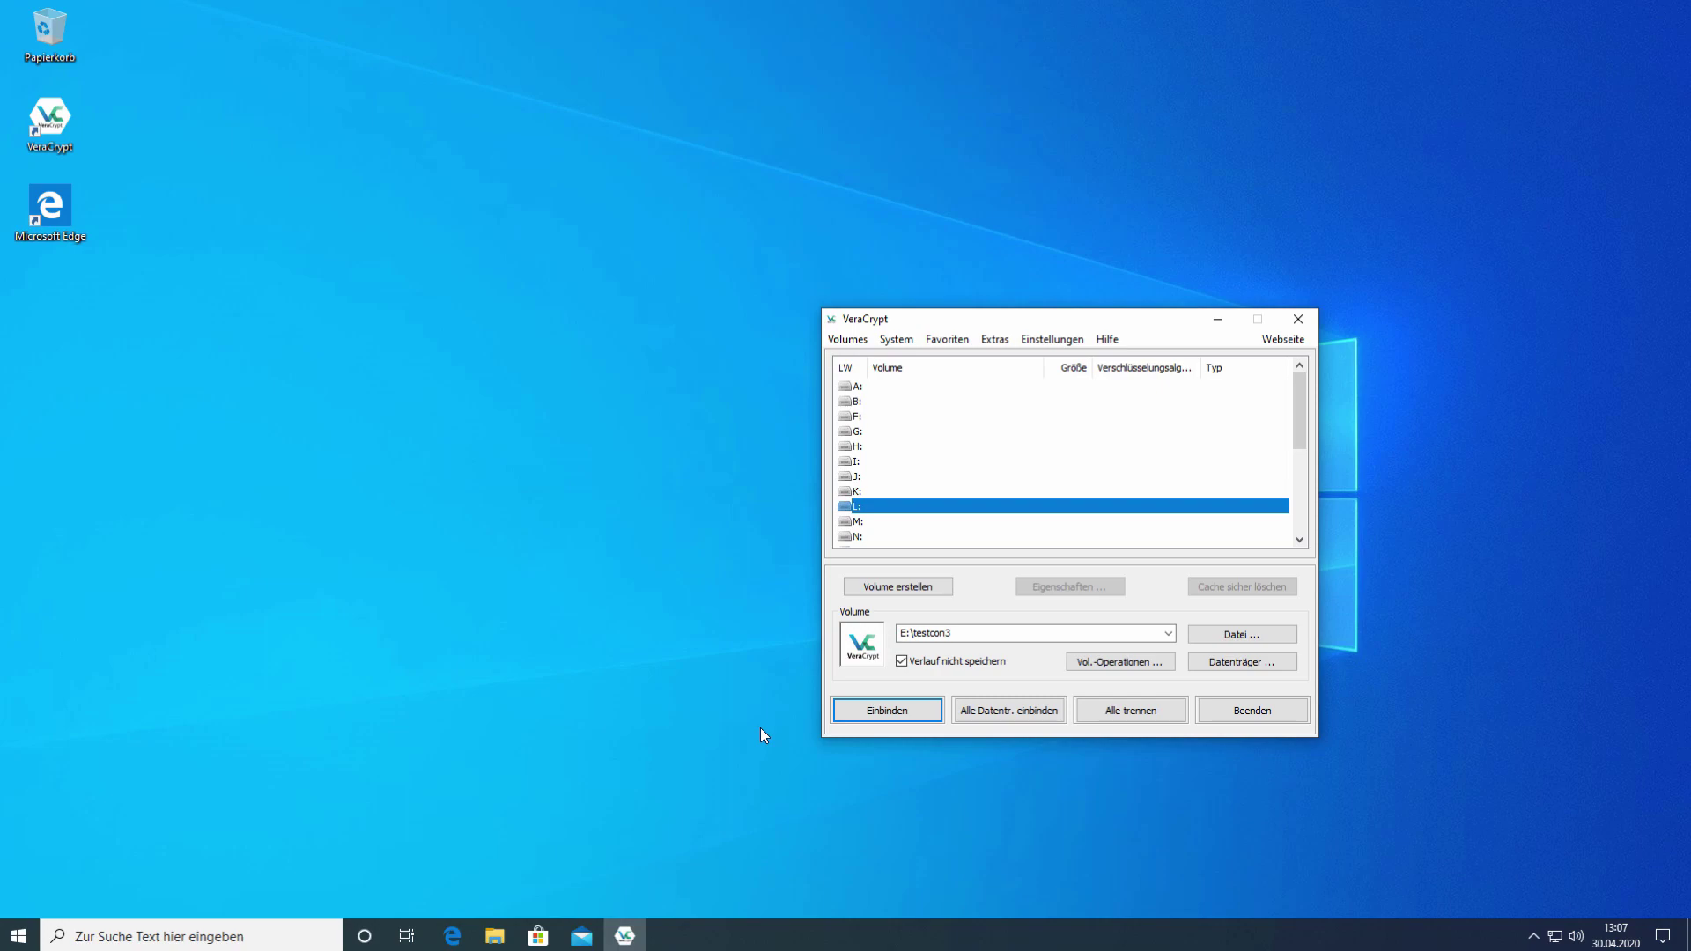
# Open the mount prompt for E:\testcon3 and enable PIM verwenden.
pyautogui.click(880, 716)
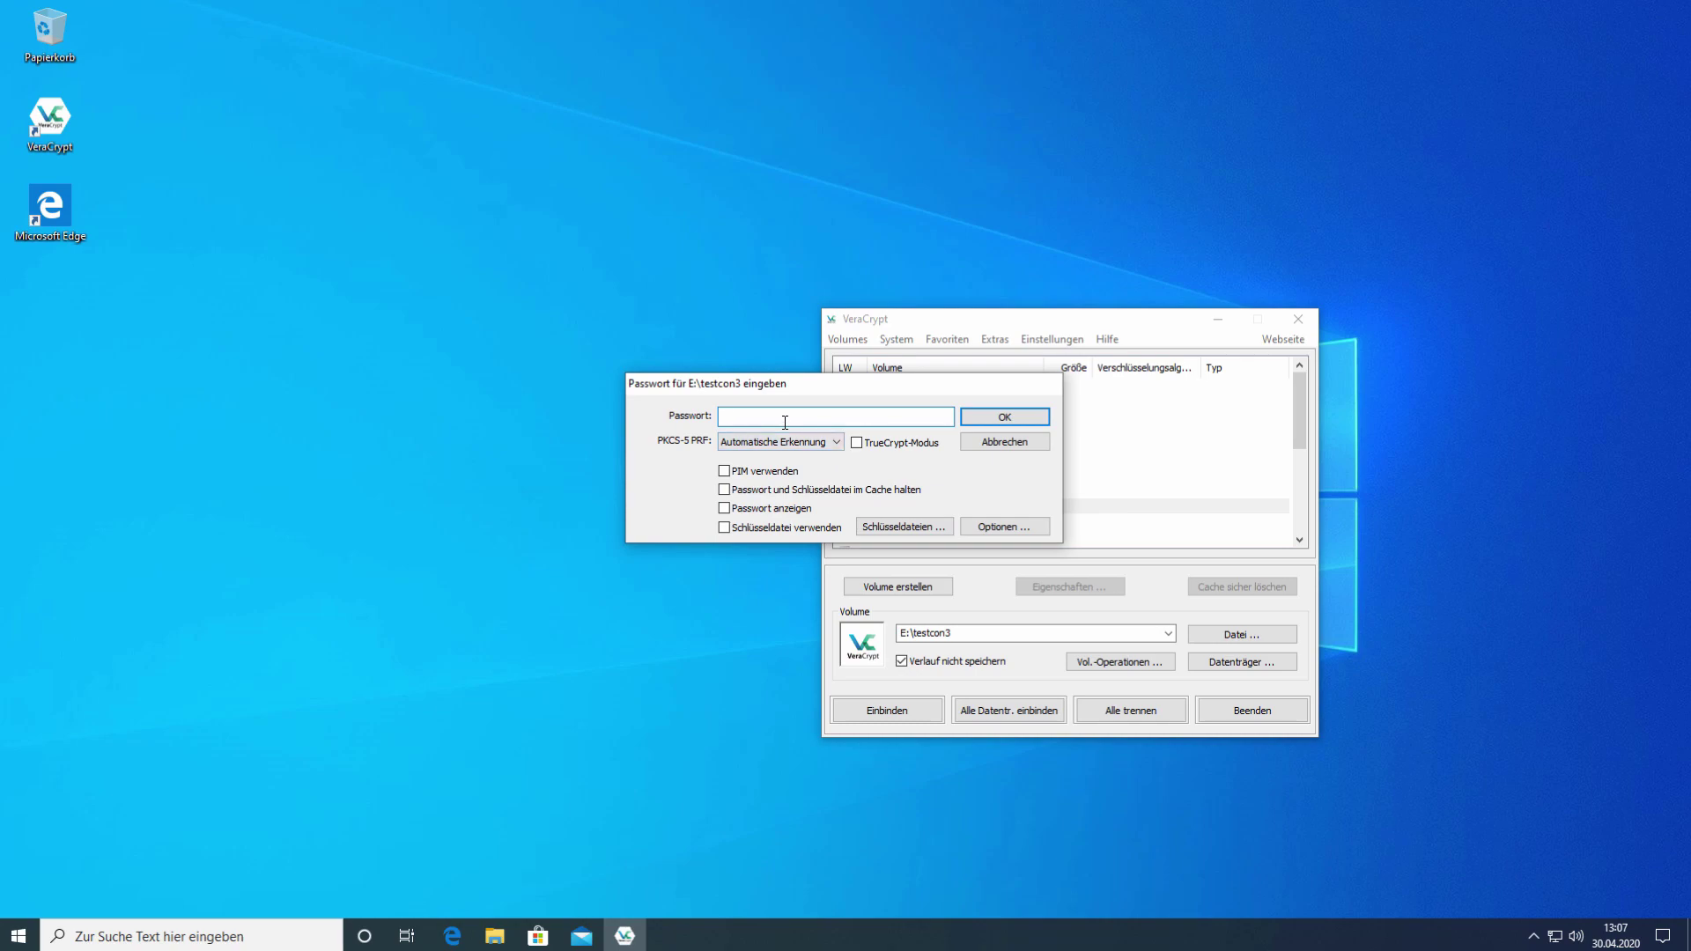
pyautogui.click(725, 473)
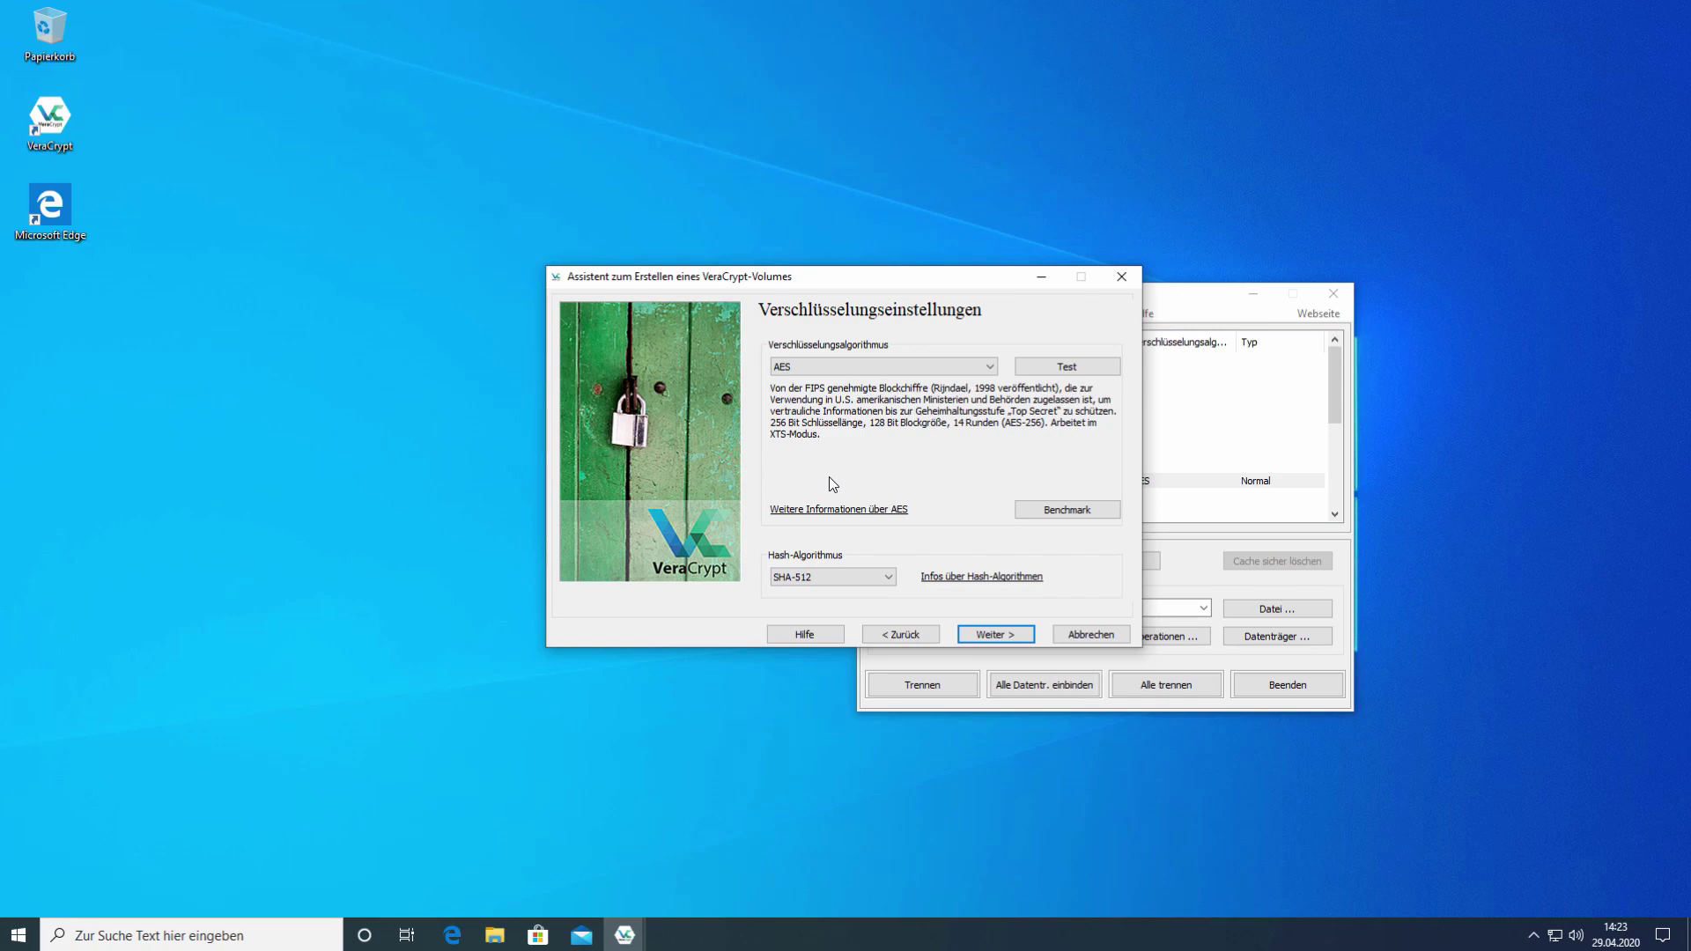
# Check the hash algorithm list, keep SHA-512, and cancel the volume creation wizard.
pyautogui.click(888, 578)
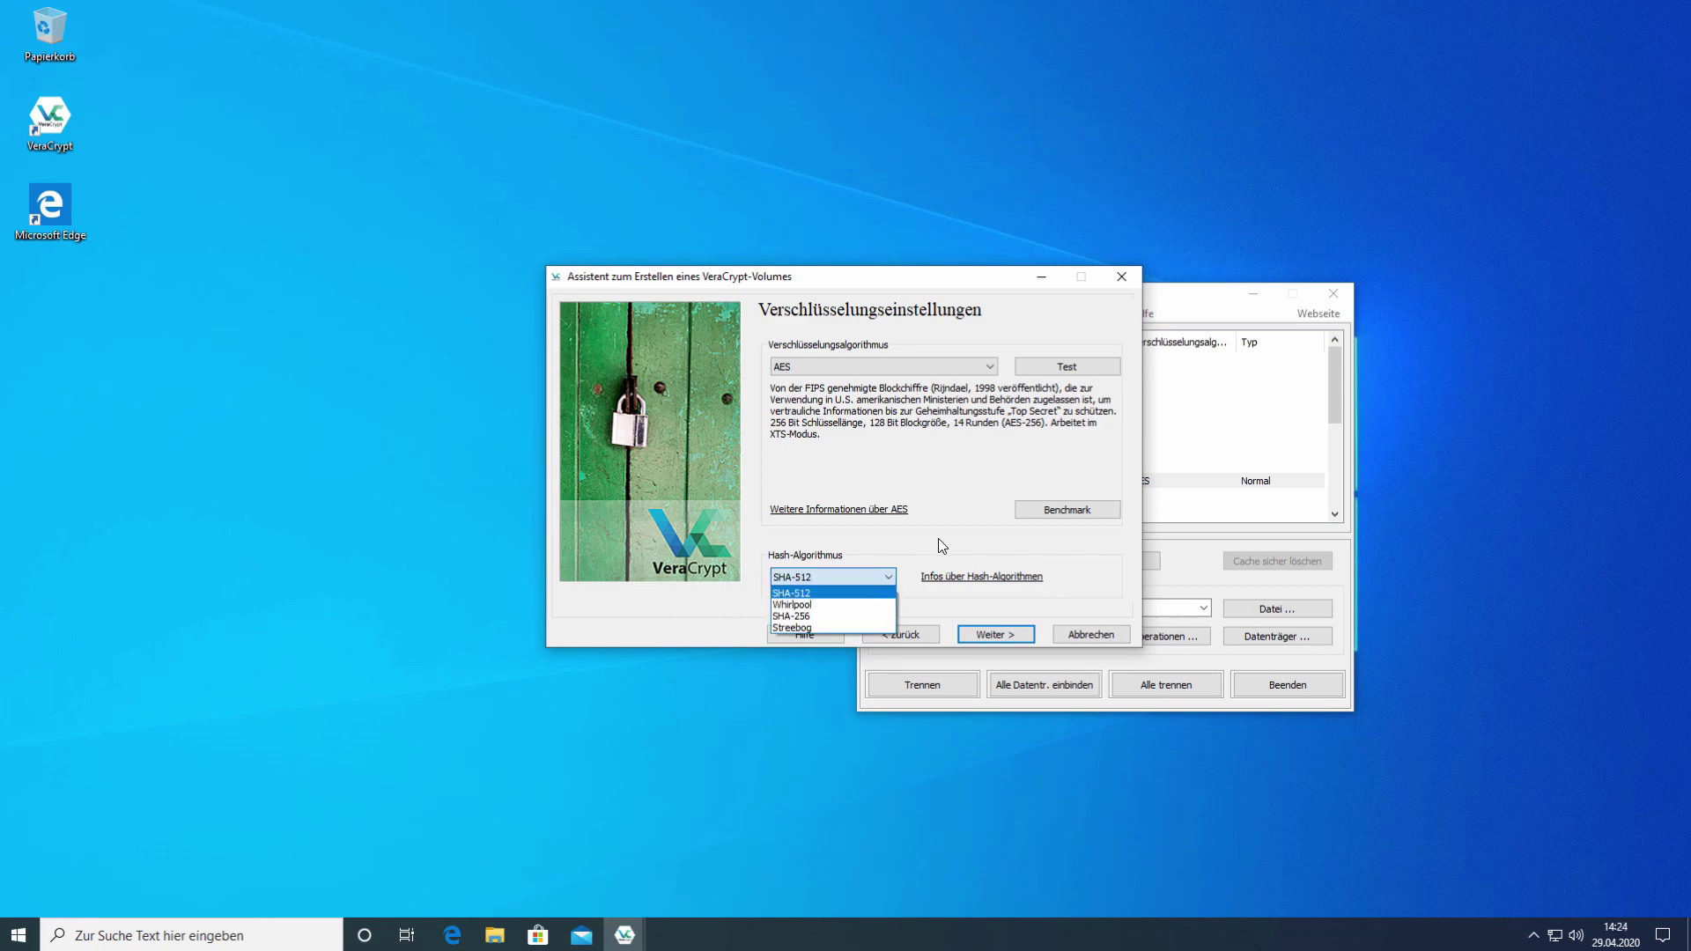
pyautogui.click(932, 560)
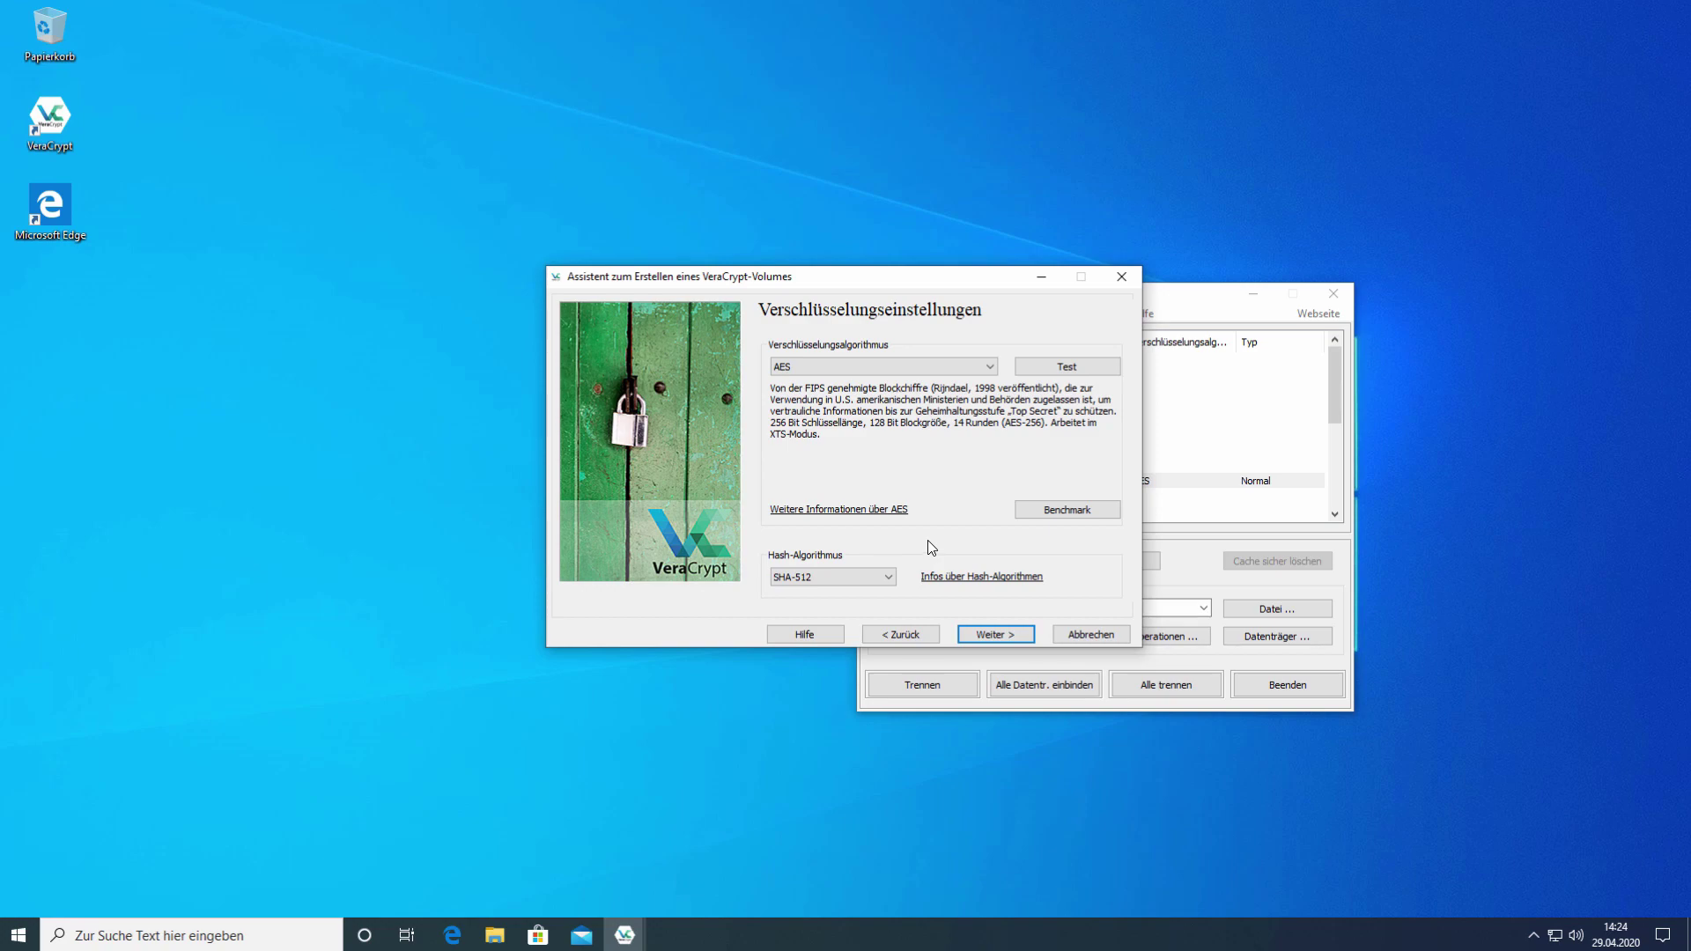
pyautogui.press('Tab')
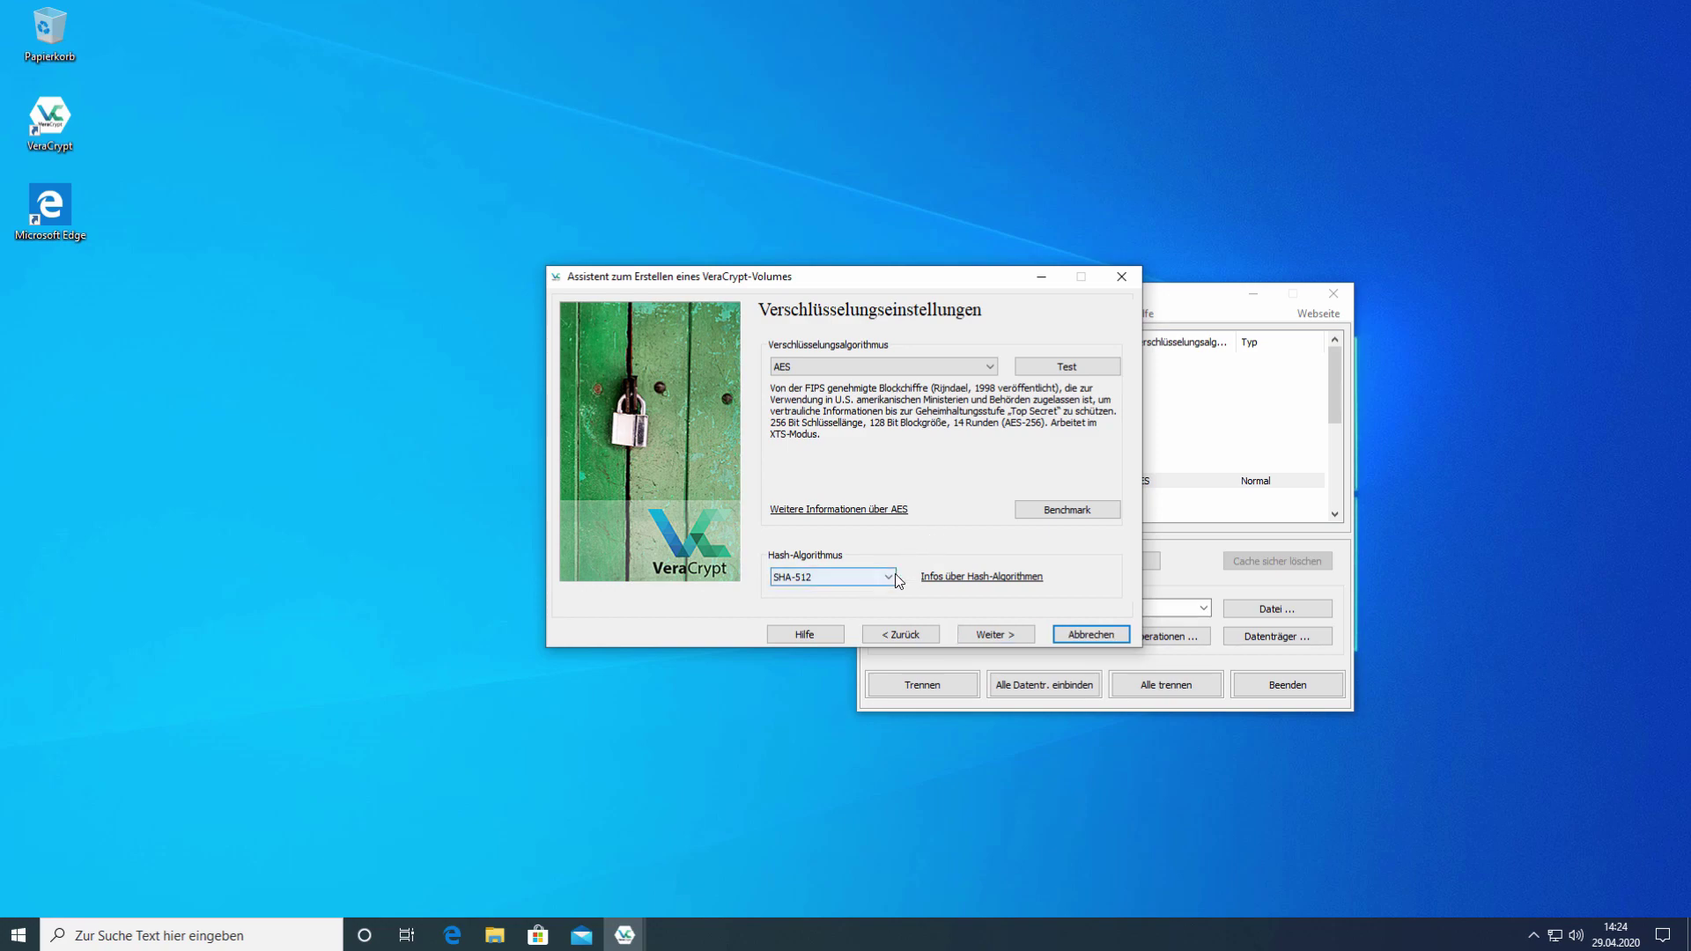
pyautogui.click(1088, 636)
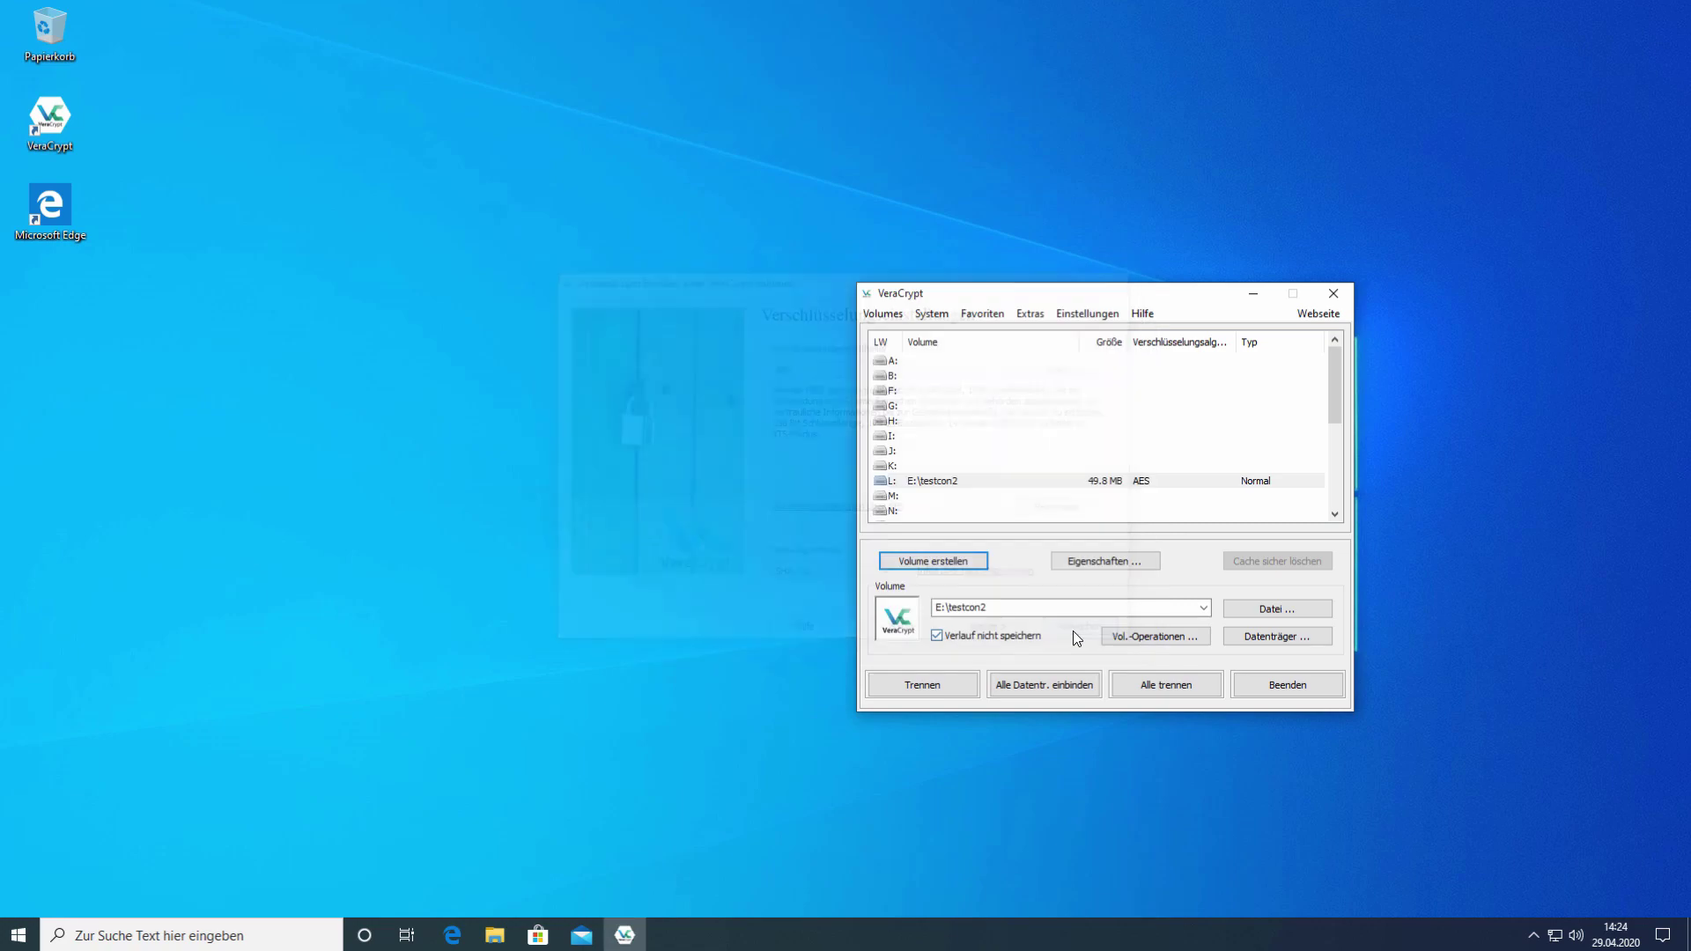
# Dismount E:\testcon2 and reopen its password prompt with HMAC-SHA-512 as the PKCS-5 PRF.
pyautogui.click(930, 683)
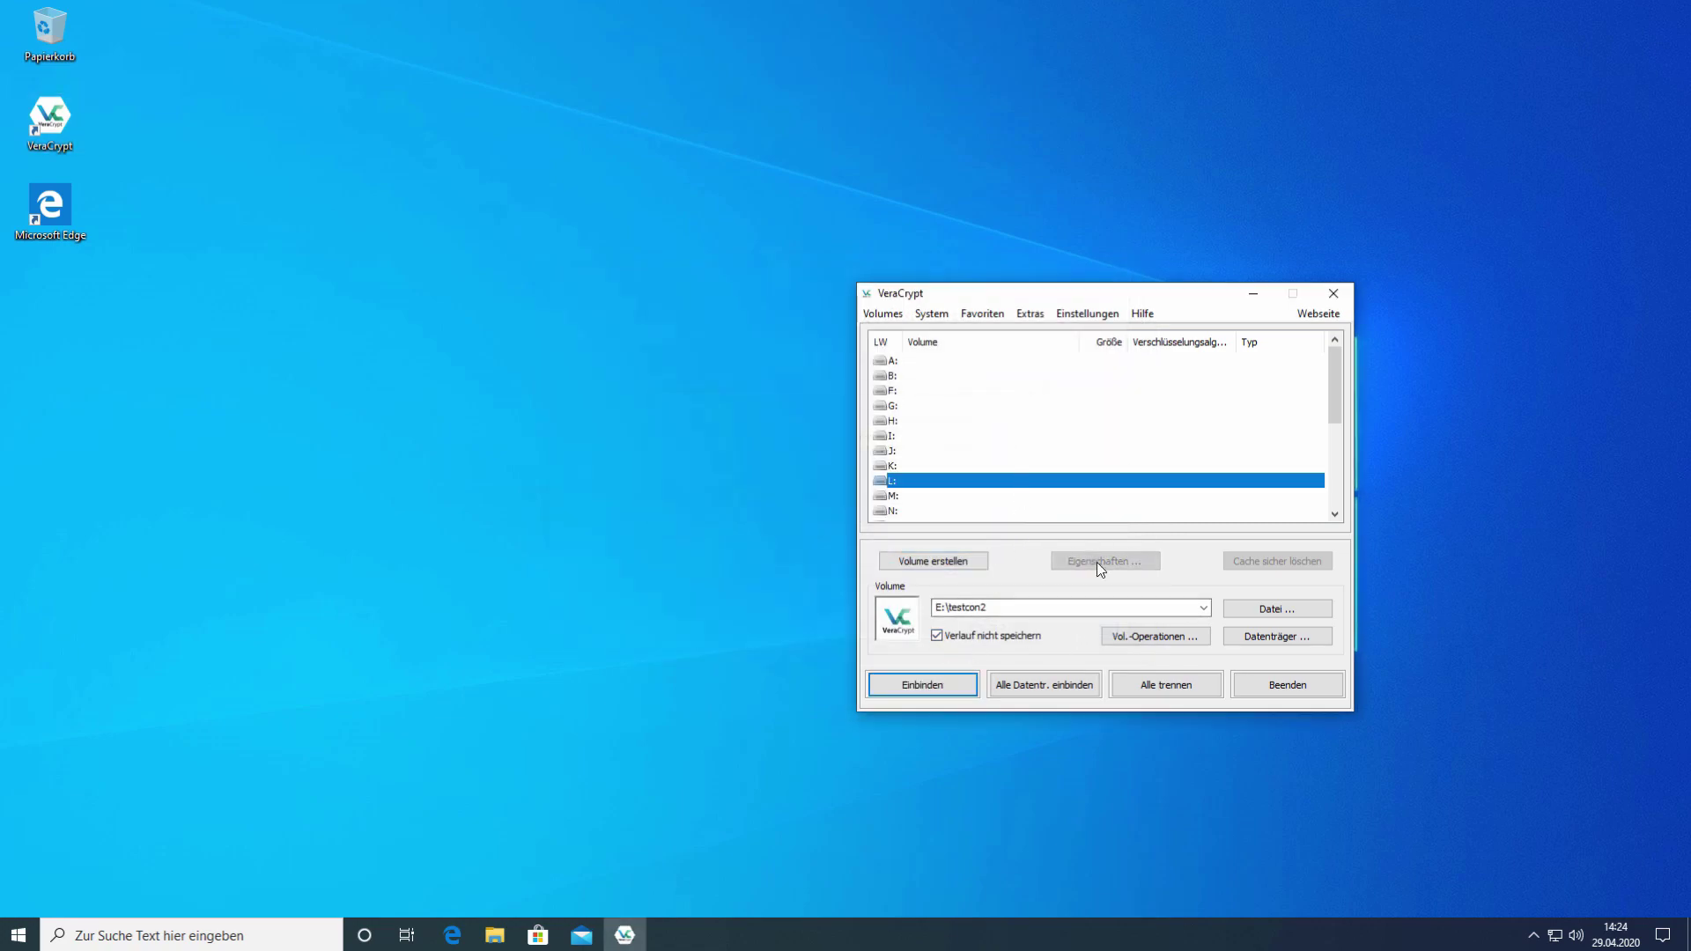
pyautogui.click(953, 684)
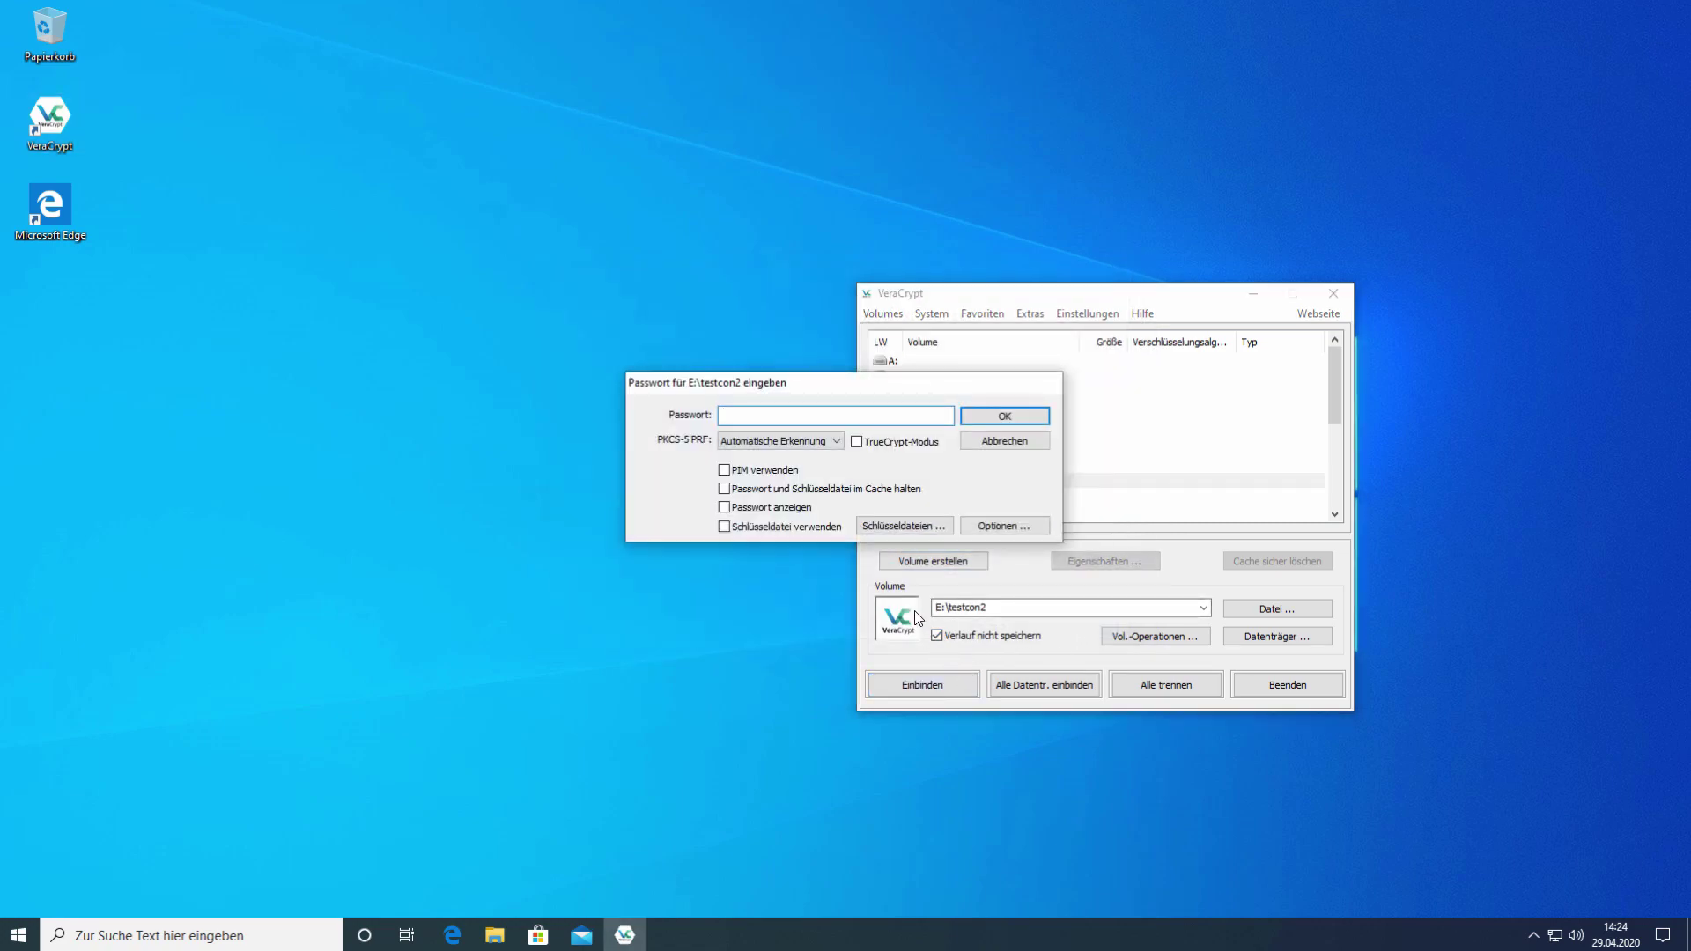
pyautogui.click(816, 444)
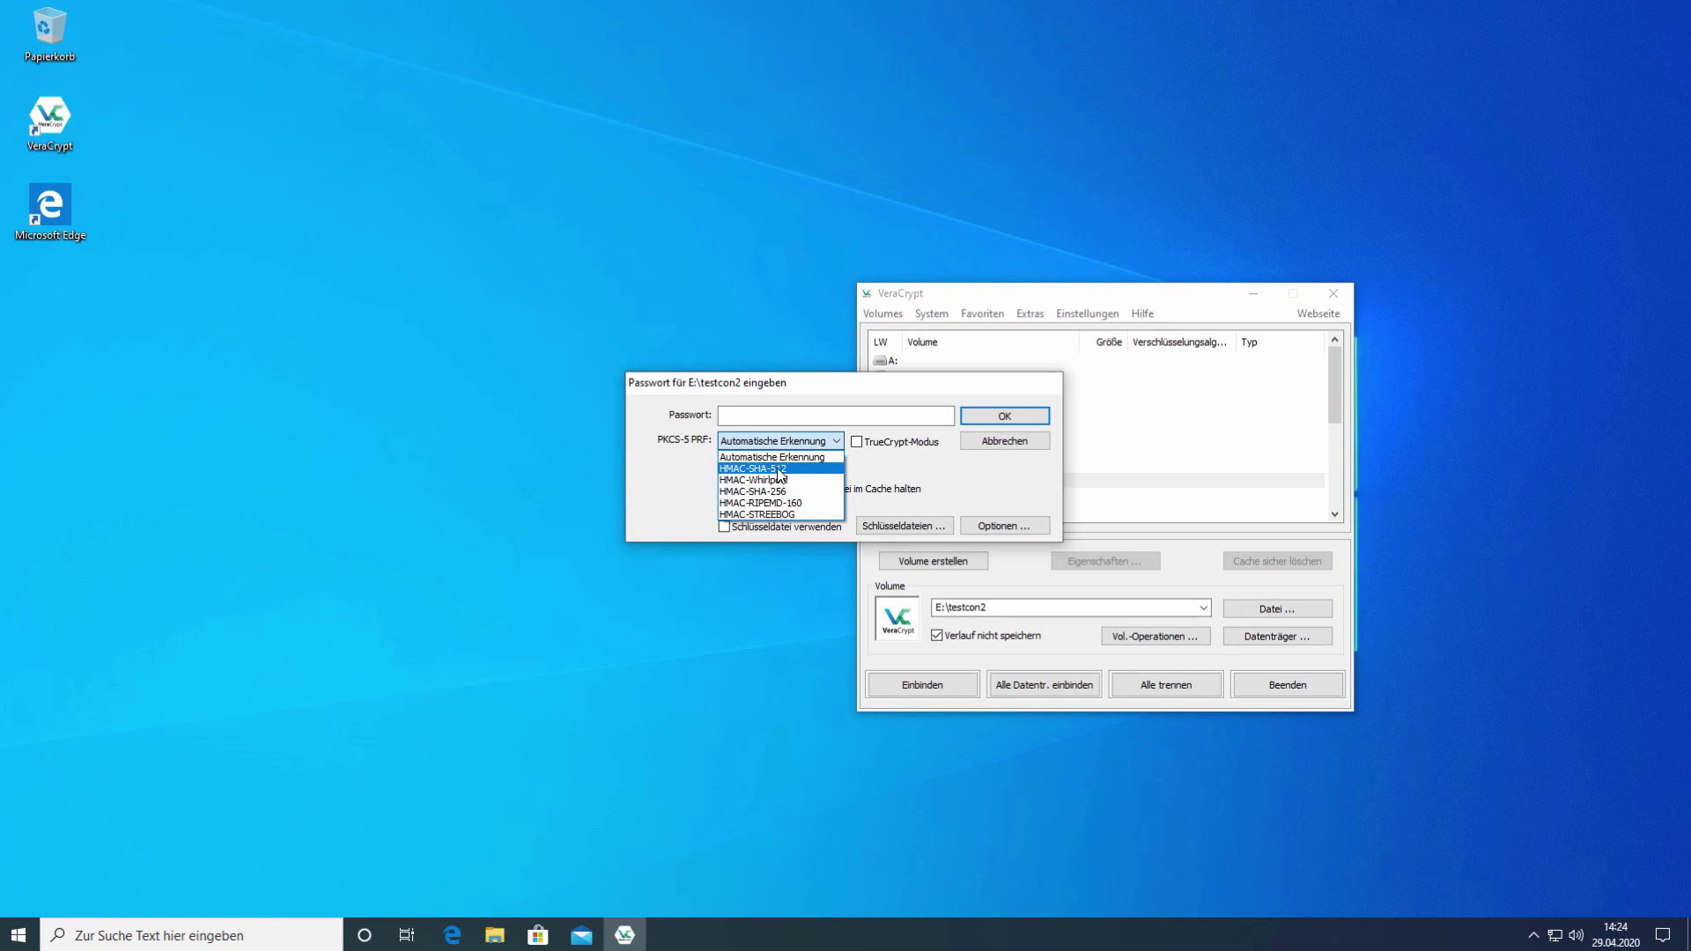
pyautogui.click(780, 469)
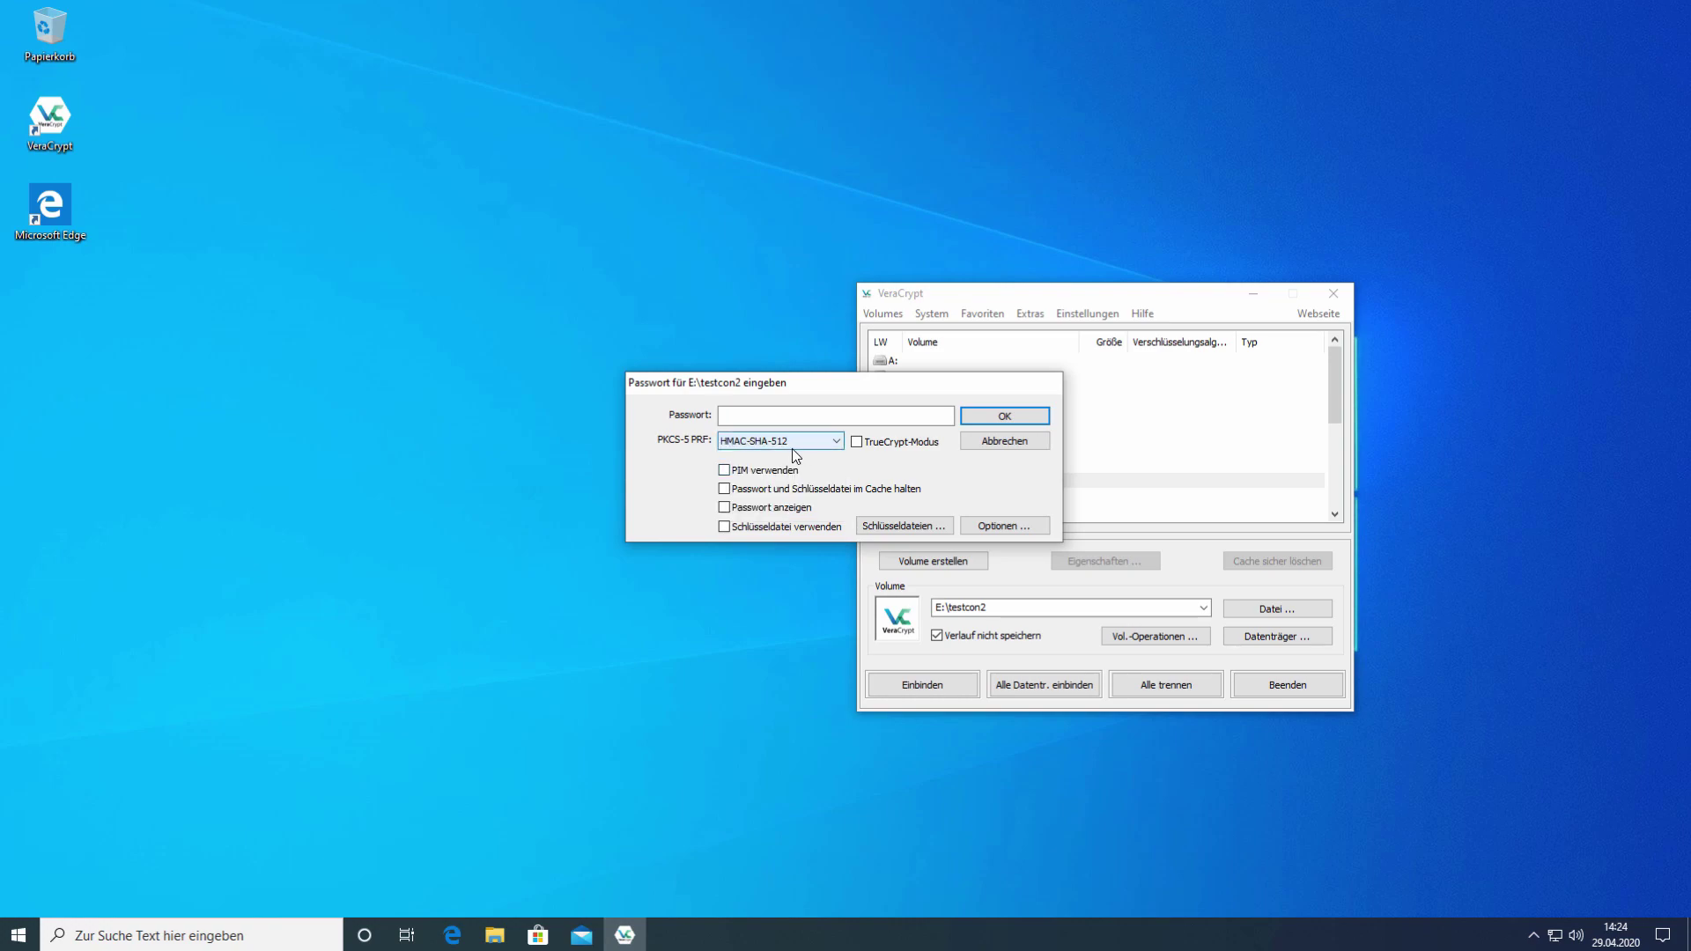
pyautogui.click(803, 414)
pyautogui.press('Tab')
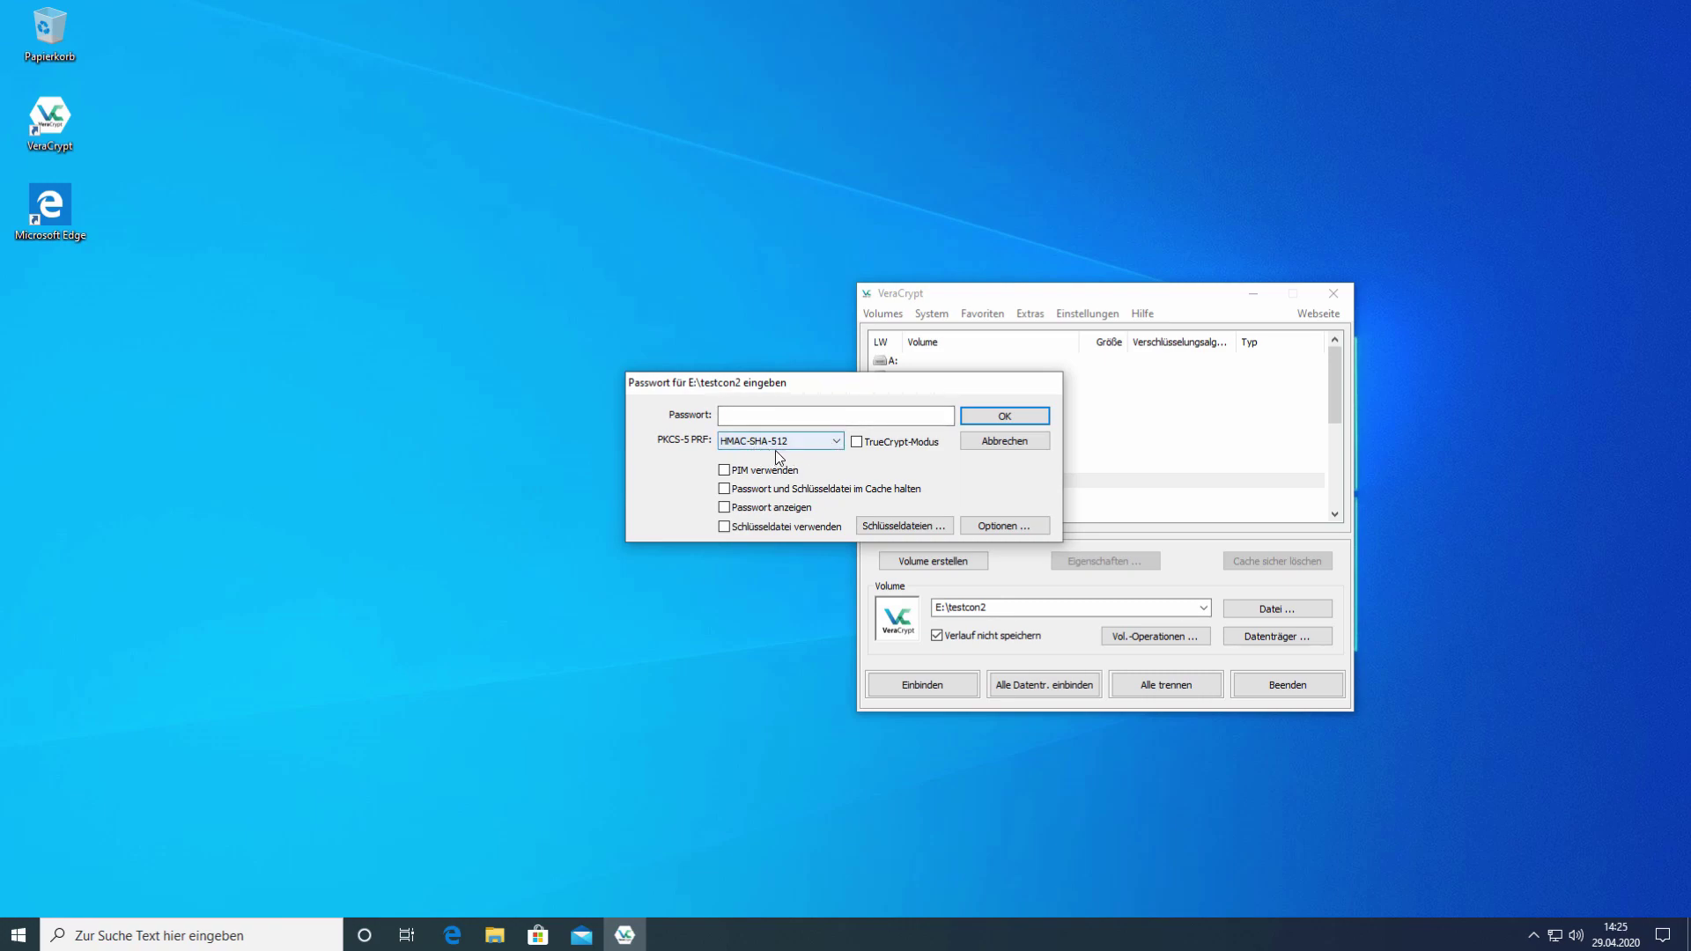